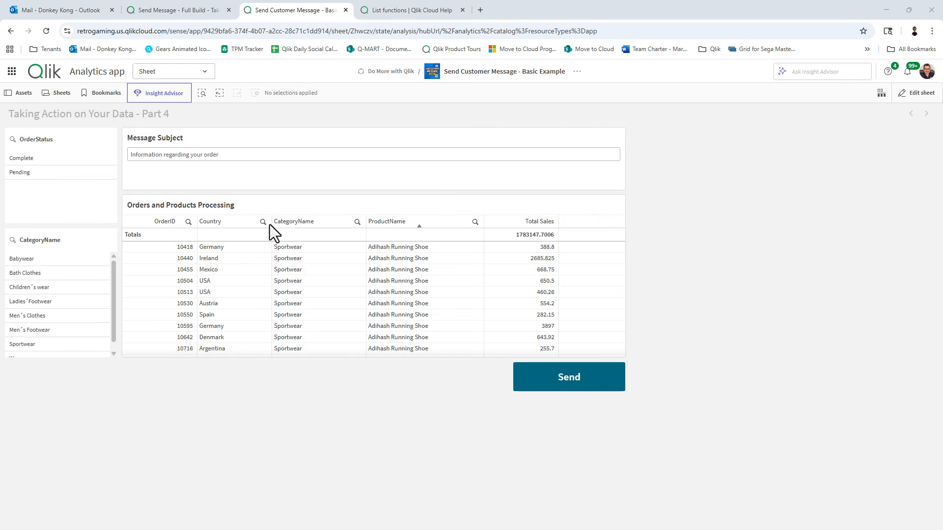
Switch to the Send Message - Full Build app's sheet, open in edit mode.
click(179, 8)
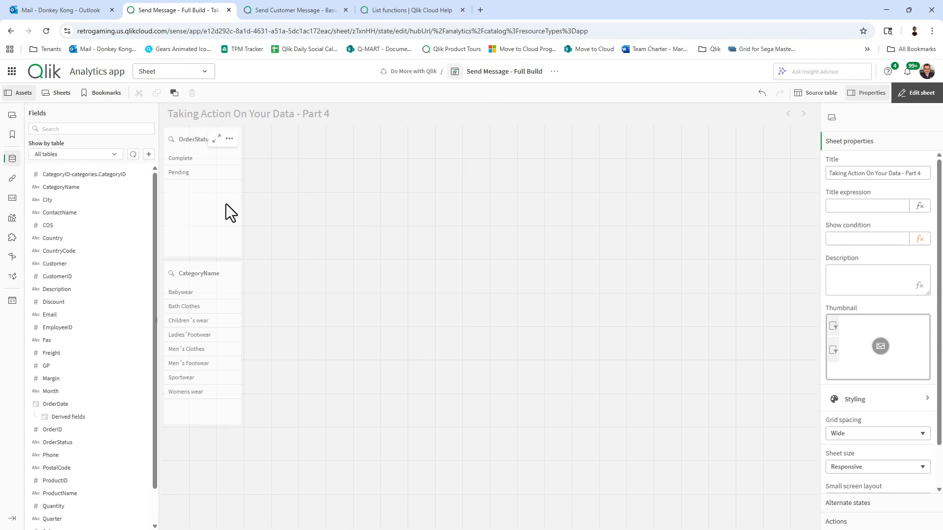
Place a straight table beside the CategoryName pane, shortened from the top and widened to the right.
click(308, 247)
scroll(84, 304, down, 2)
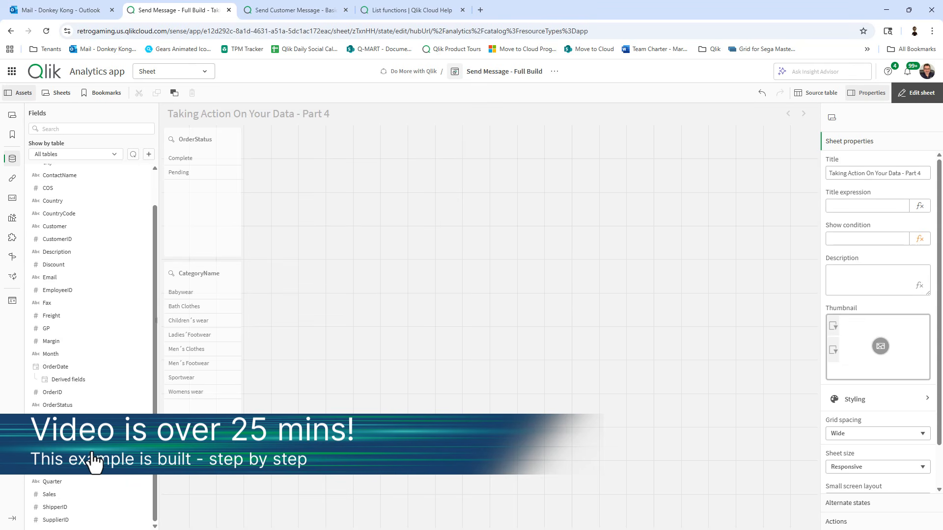
click(12, 198)
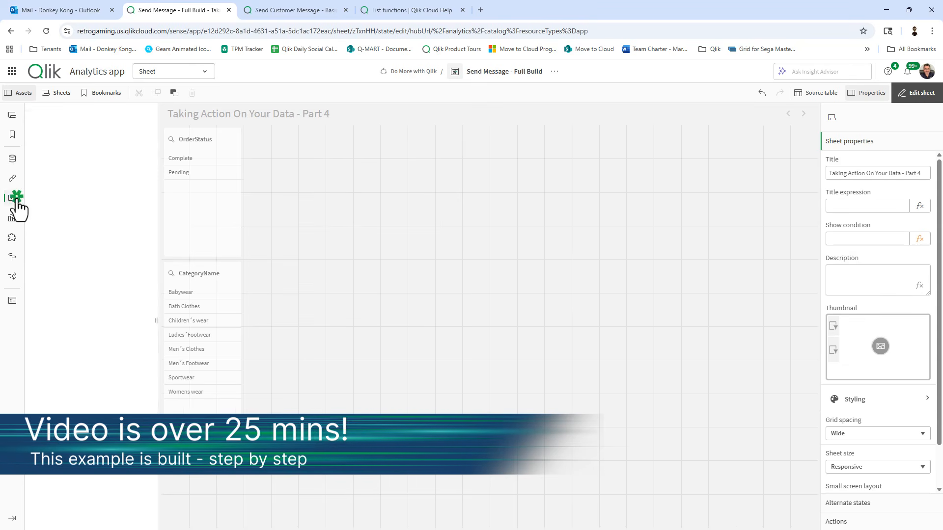
drag(55, 383, 367, 425)
drag(367, 126, 364, 261)
drag(490, 344, 651, 349)
click(442, 367)
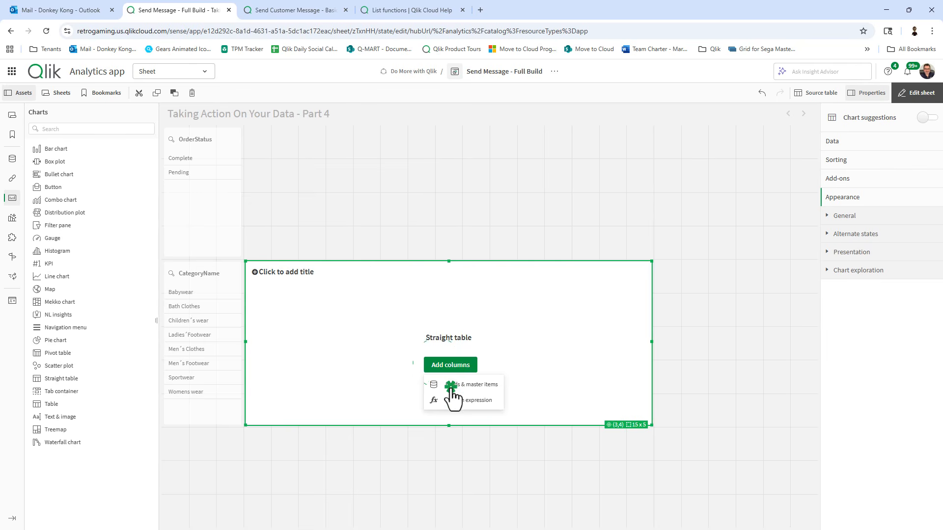
Add OrderID, ProductName and CategoryName fields as columns of the table.
click(451, 384)
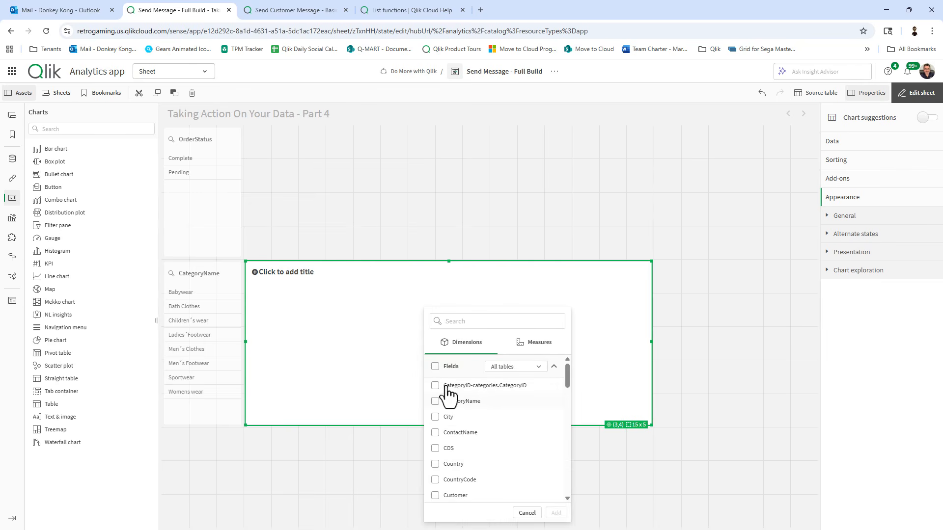
scroll(544, 405, down, 1)
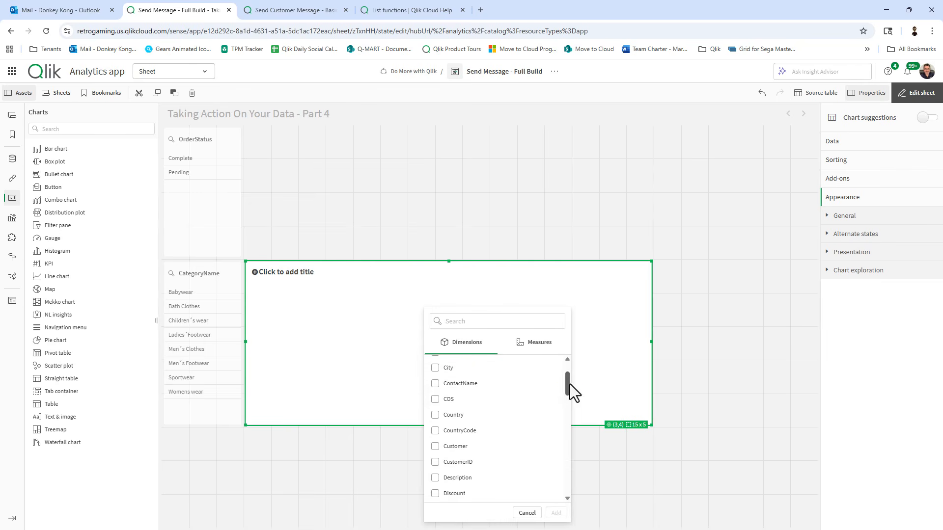
drag(568, 384, 564, 493)
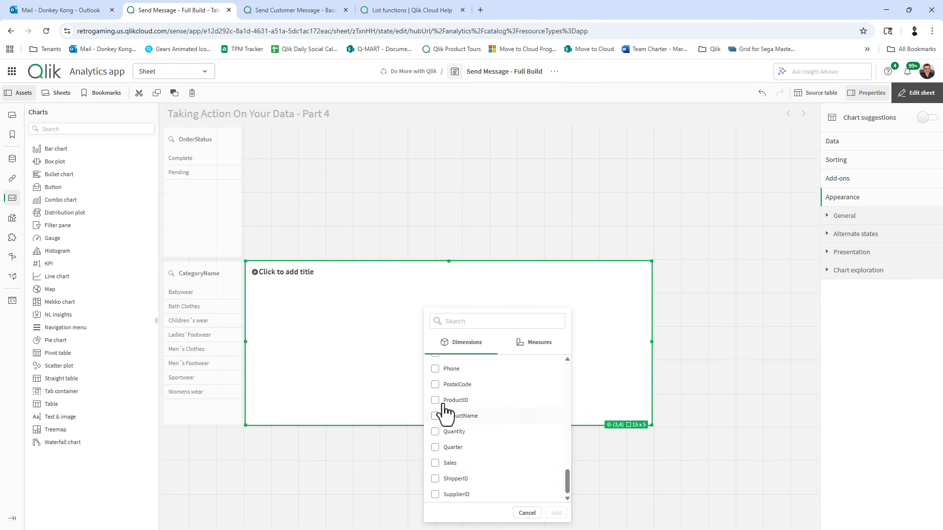
scroll(464, 478, up, 1)
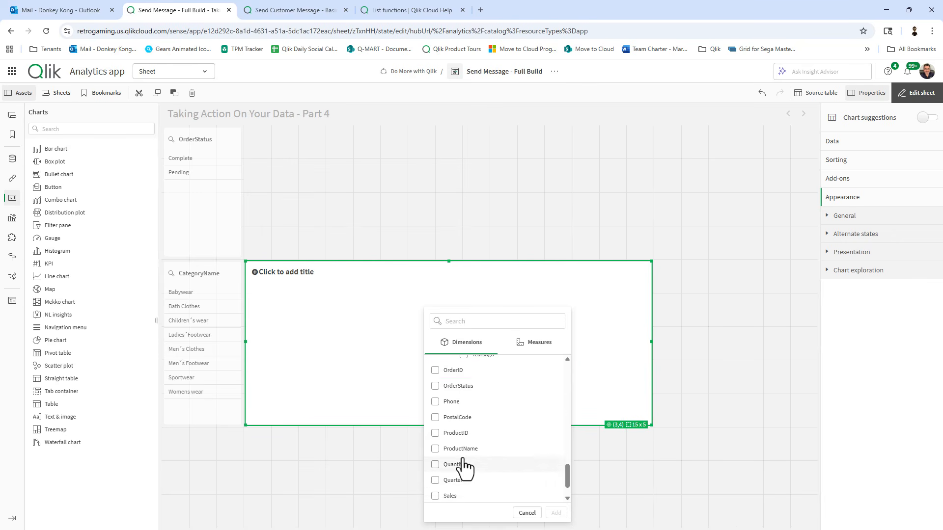
click(436, 402)
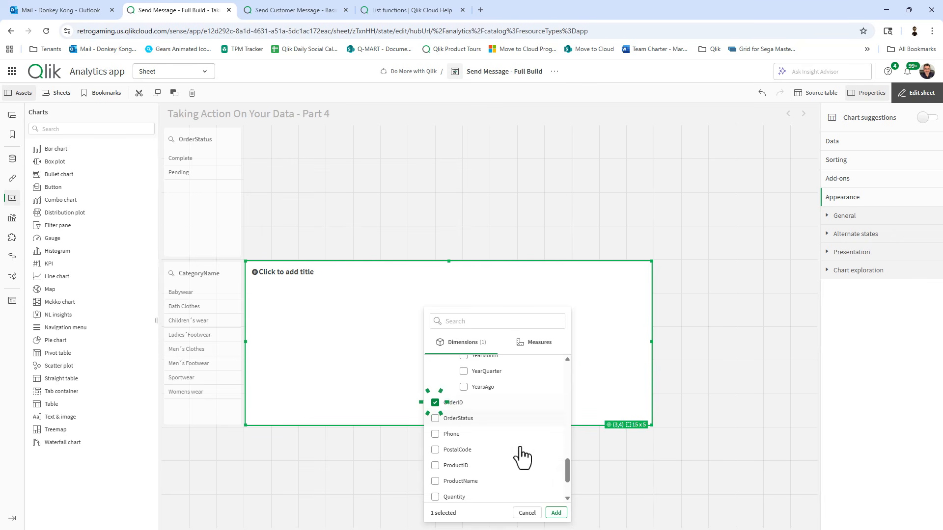
click(435, 481)
scroll(550, 488, up, 15)
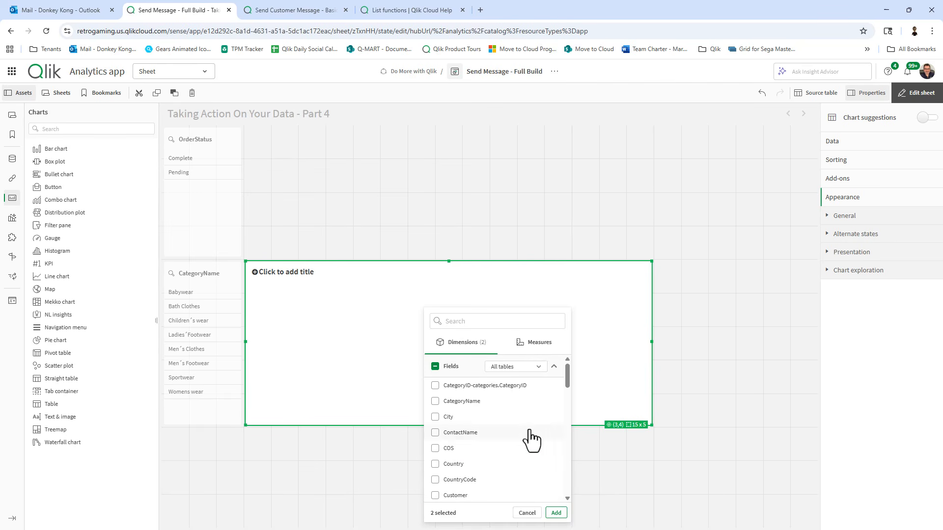
click(435, 401)
click(558, 513)
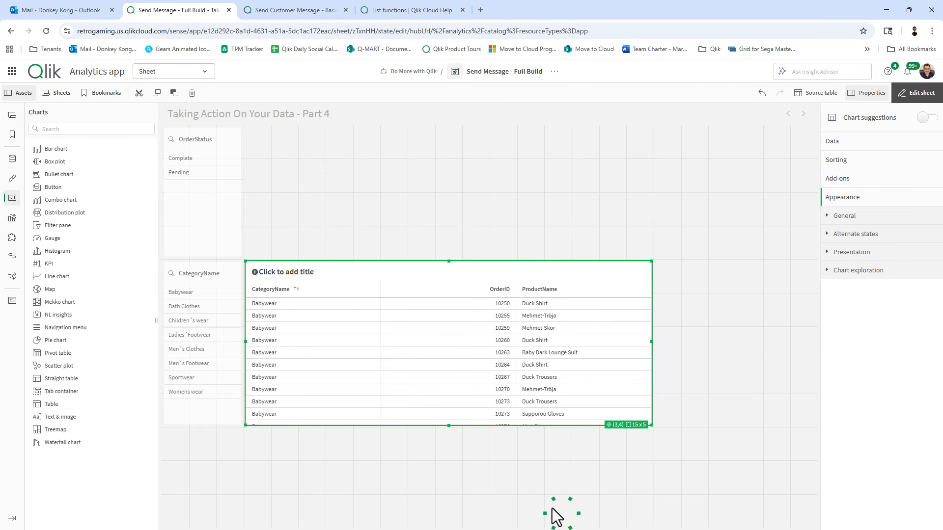
Move OrderID to the first column and title the table 'Your Orders'.
click(840, 146)
drag(927, 237, 927, 221)
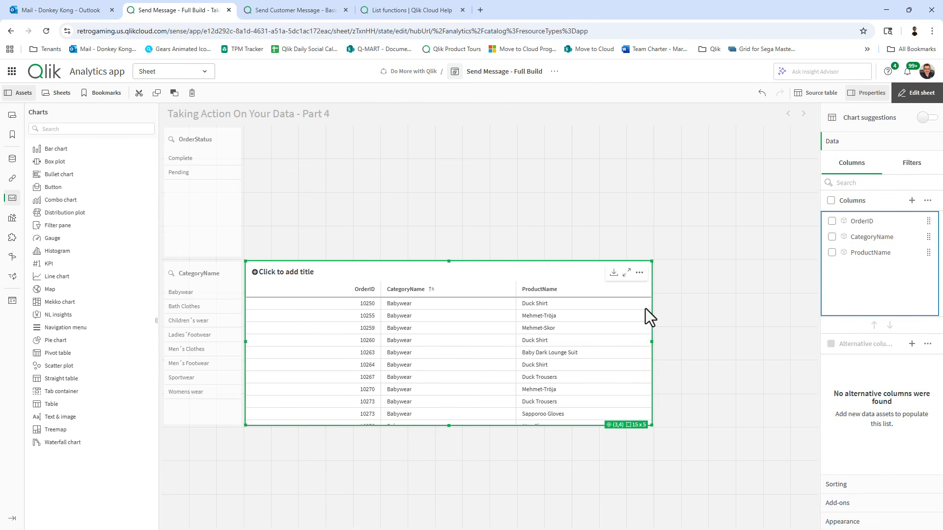
click(282, 271)
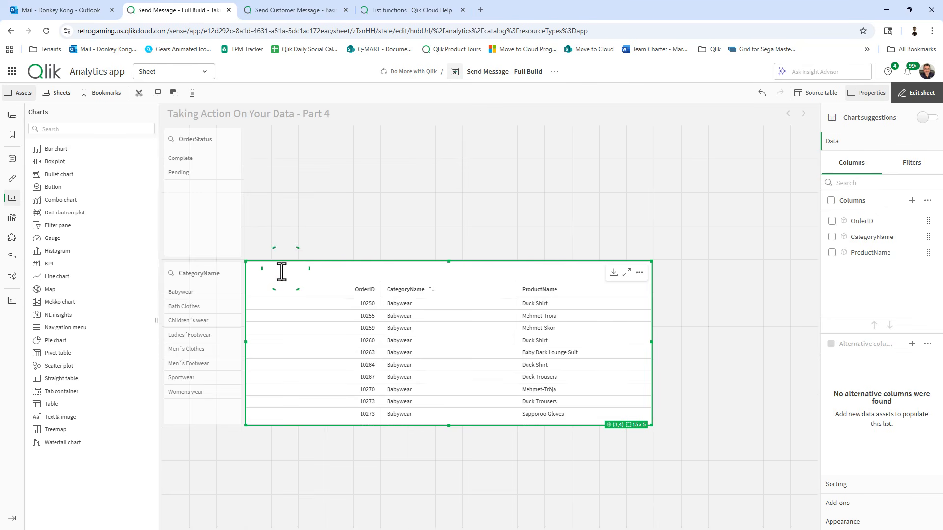
text(Your Orders)
click(315, 227)
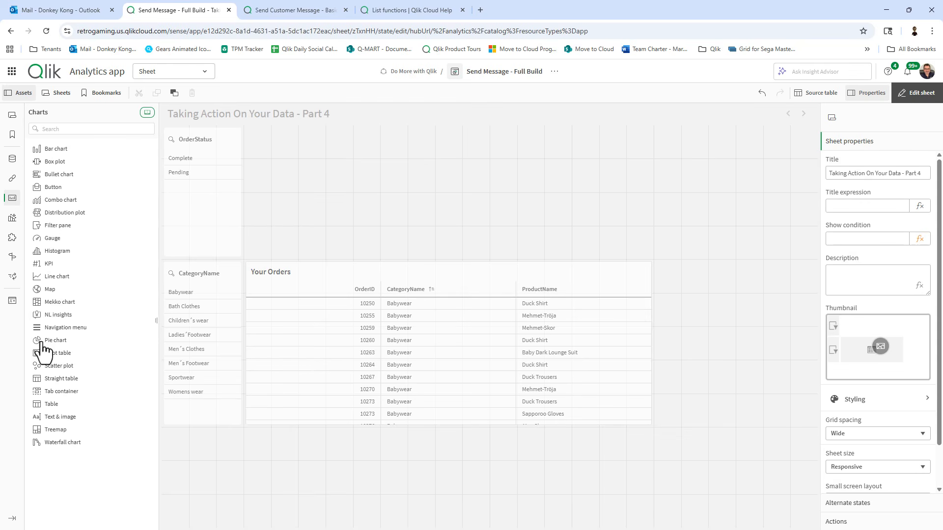
Place a variable input above the table and title it 'Subject'.
click(13, 238)
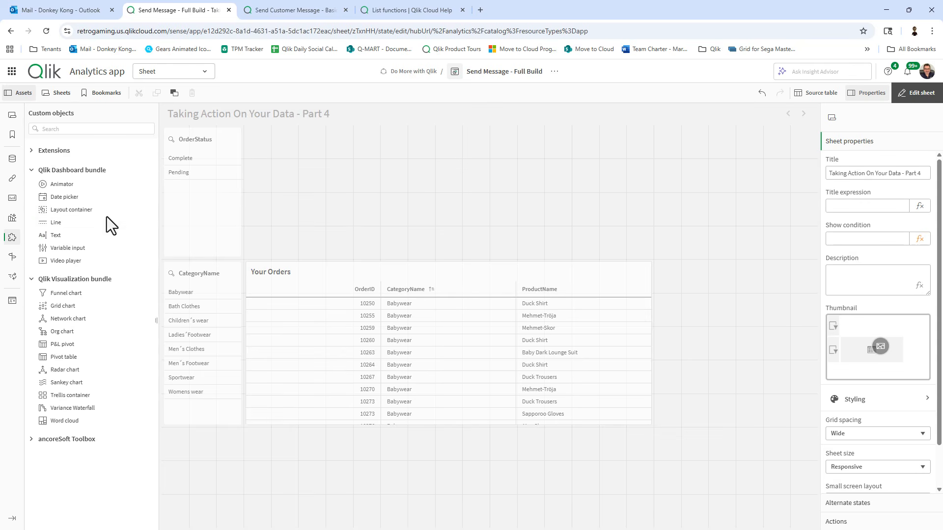
click(78, 251)
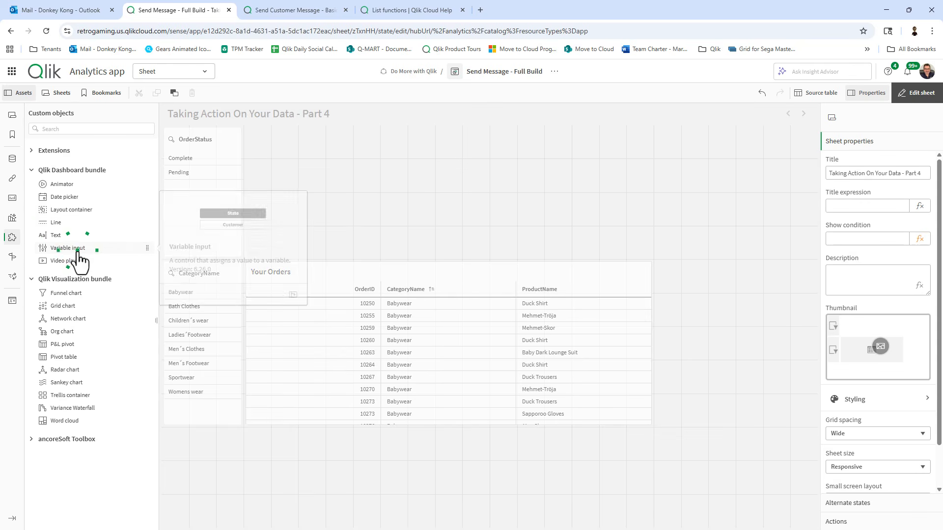
drag(78, 252, 349, 238)
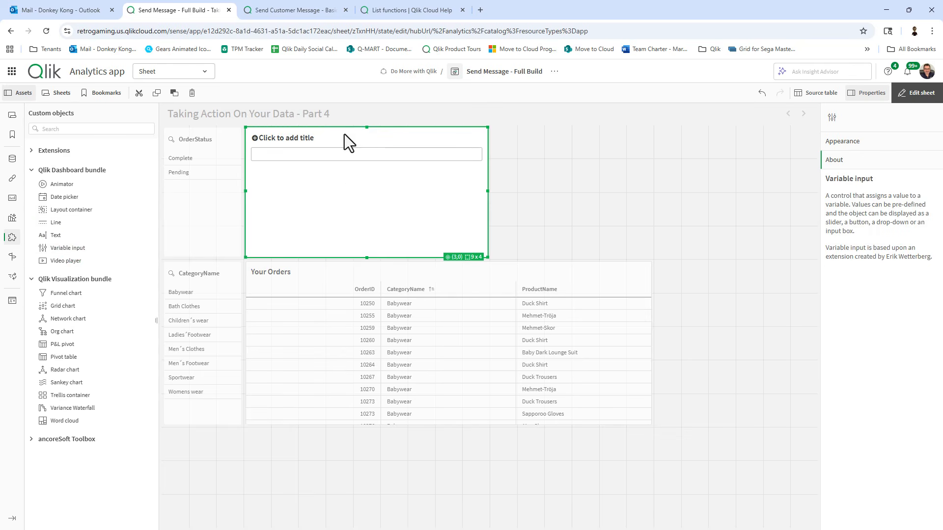
click(308, 139)
text(Subject)
click(569, 185)
Create variable vSubject with definition 'Information about your order'.
click(12, 301)
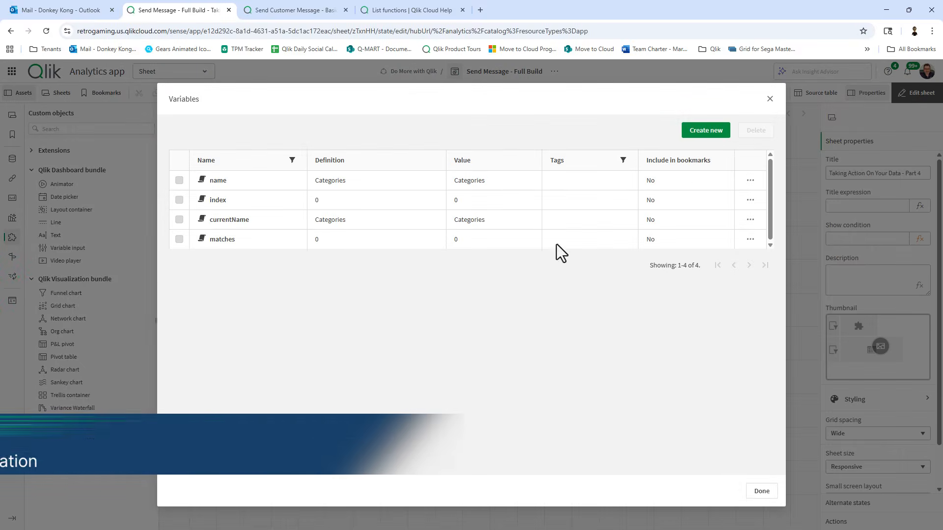
click(712, 133)
click(418, 233)
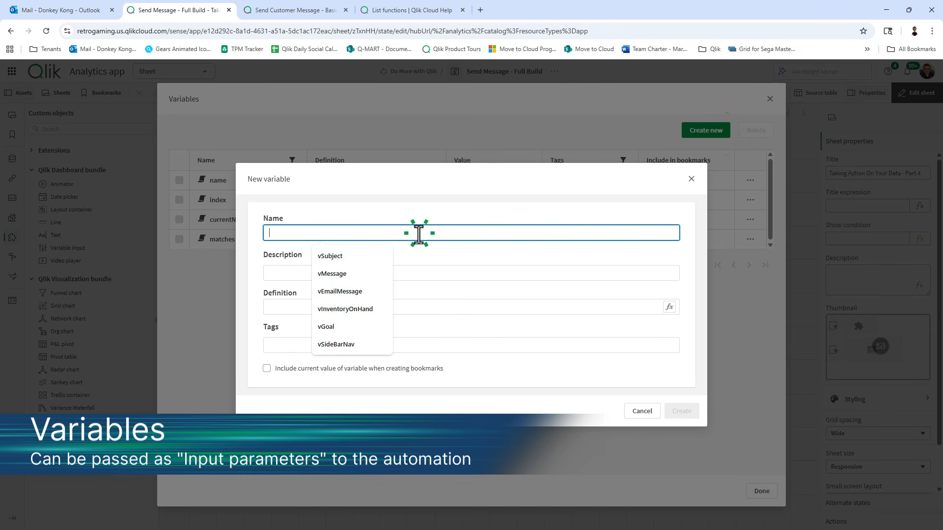
text(vSubject)
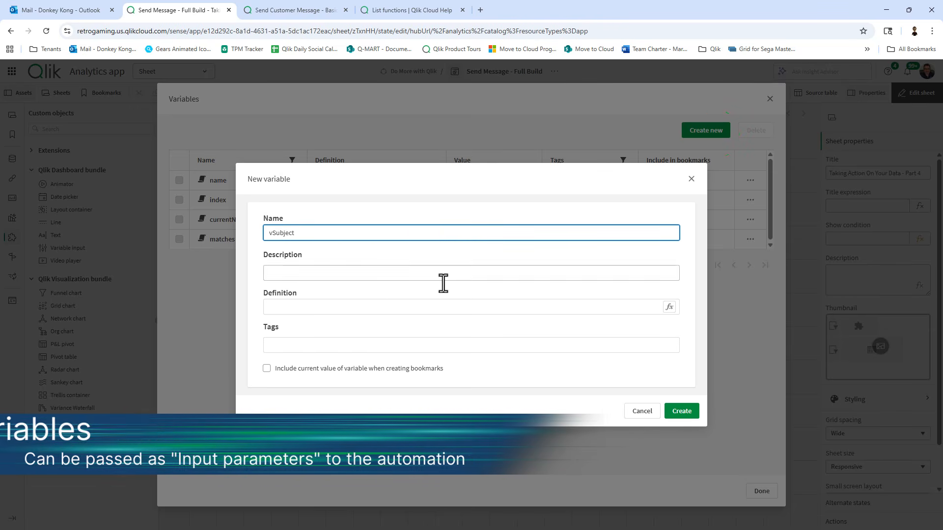
click(446, 308)
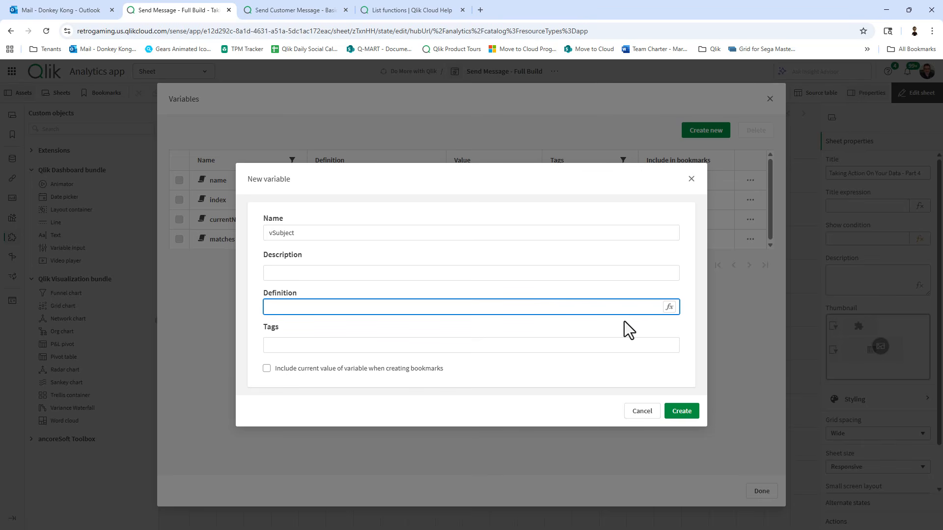
text(Information aou)
text(bout you)
text(r order)
click(683, 411)
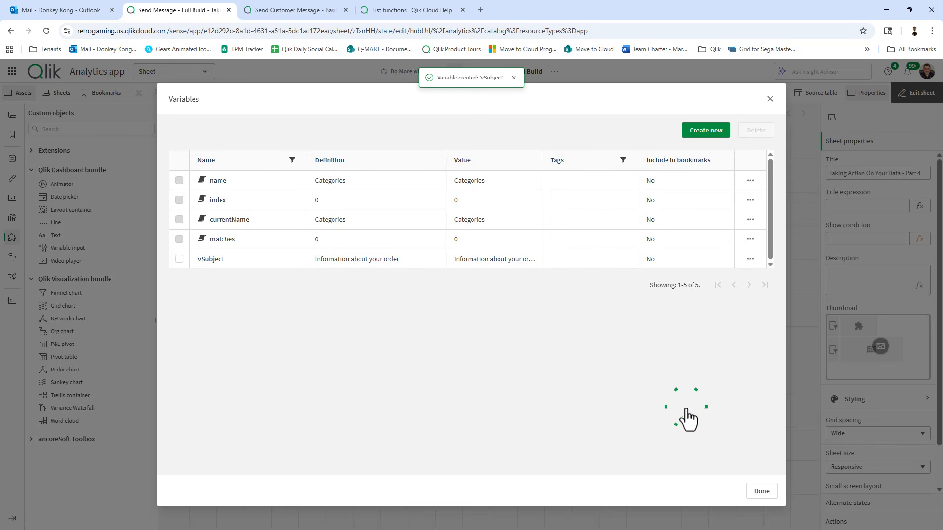
click(759, 493)
Choose vSubject as the variable of the Subject input in its Appearance settings.
click(384, 154)
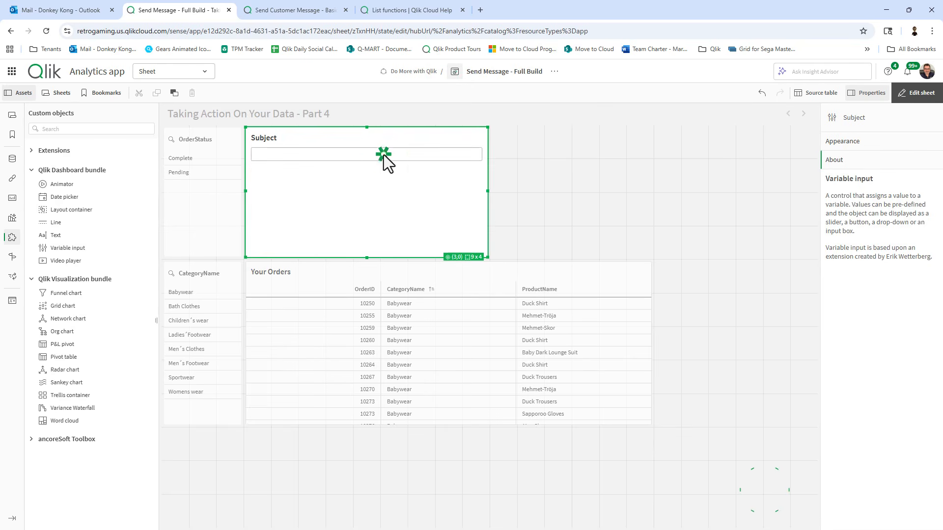
click(842, 142)
click(850, 196)
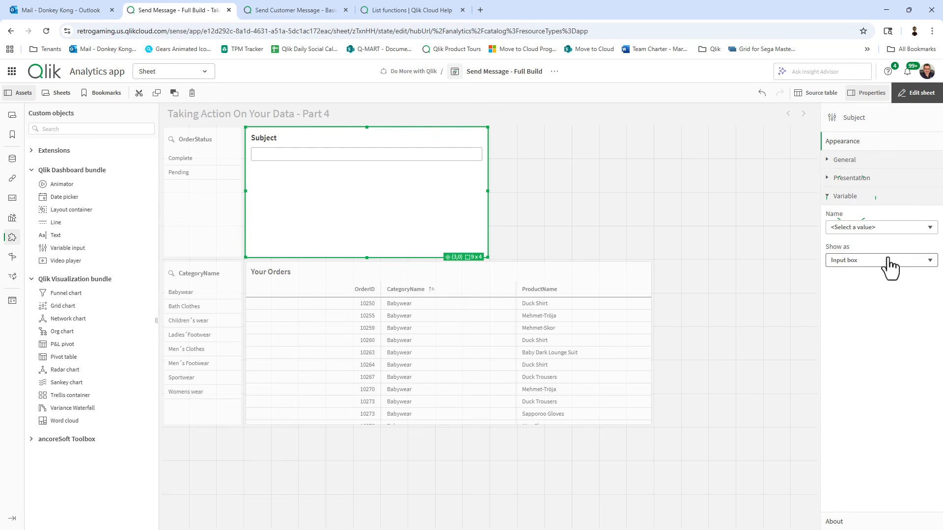
click(887, 227)
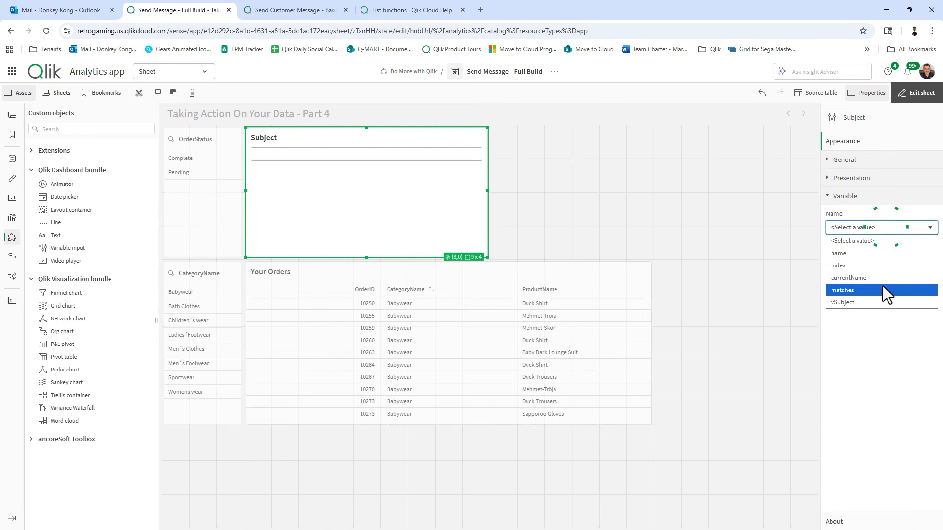
click(882, 302)
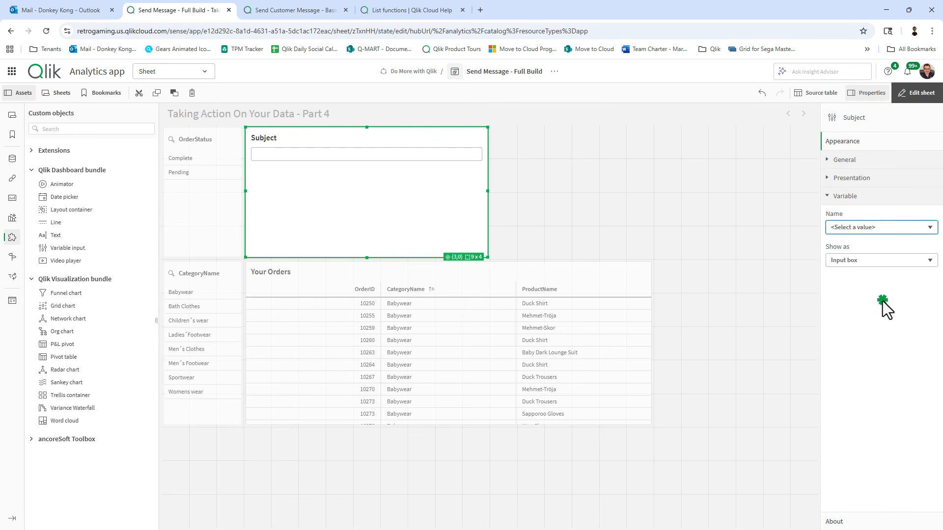
click(677, 229)
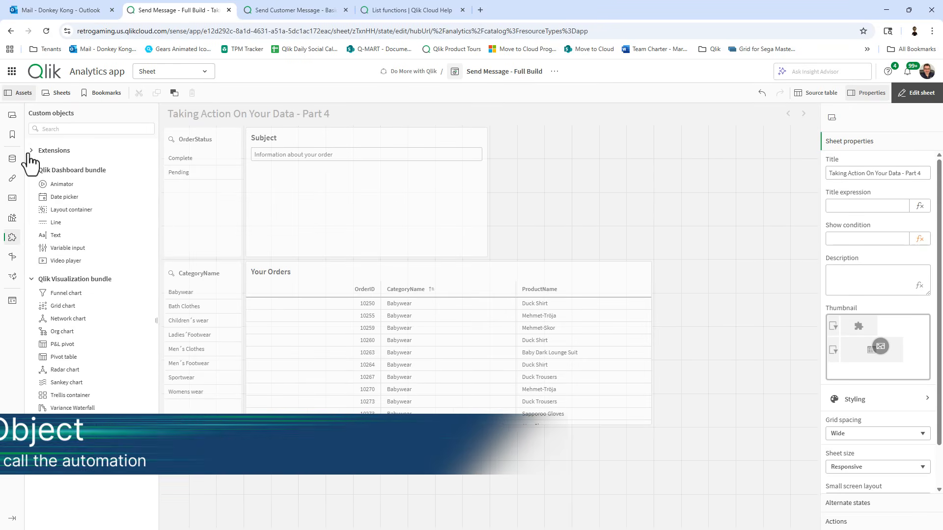
Place a button at the sheet's top right, shortened to a thin bar aligned with the table.
click(14, 199)
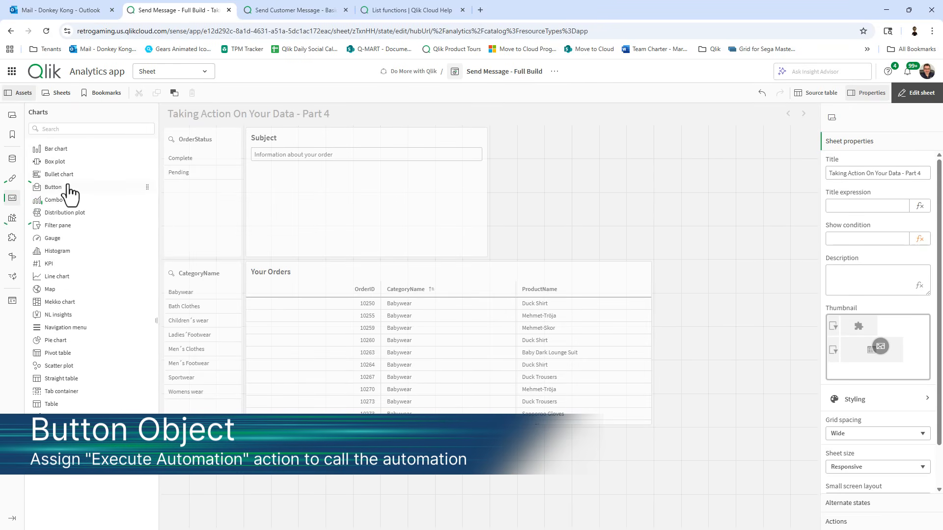
drag(69, 192, 565, 235)
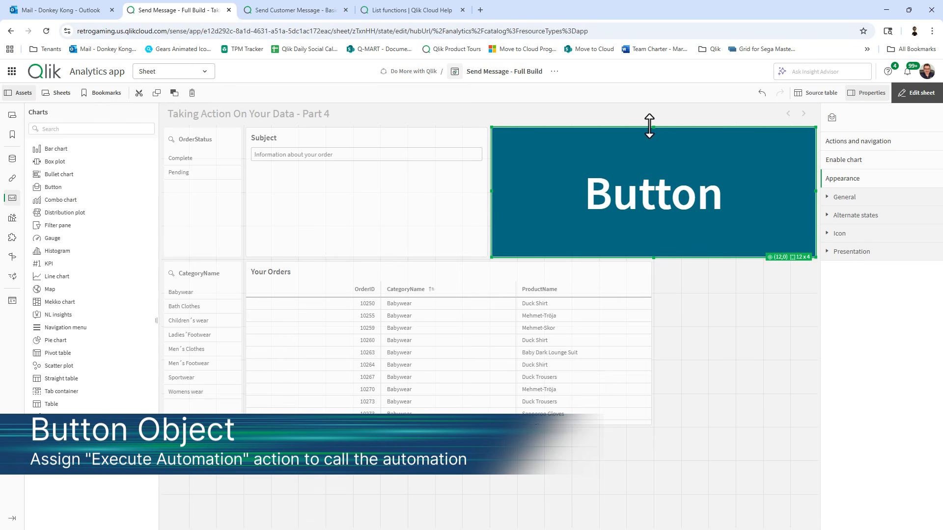
drag(650, 126, 652, 227)
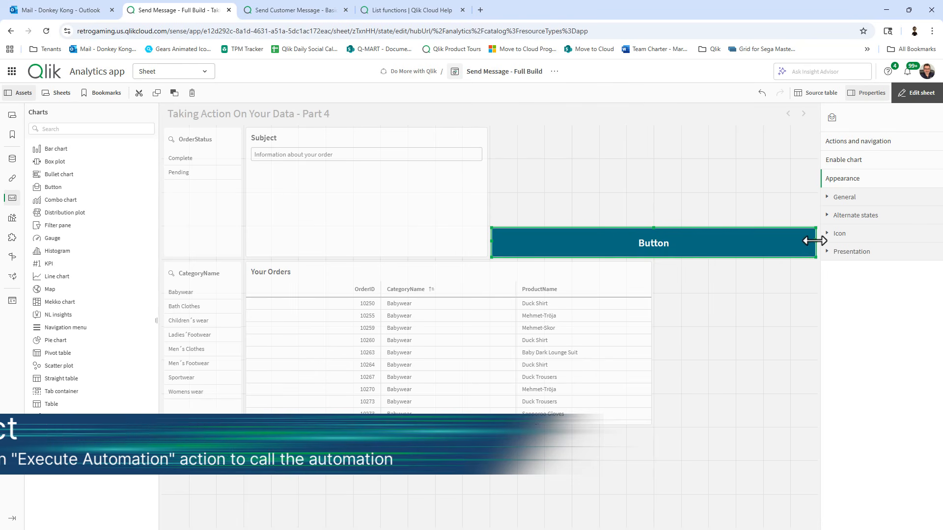
drag(815, 241, 653, 244)
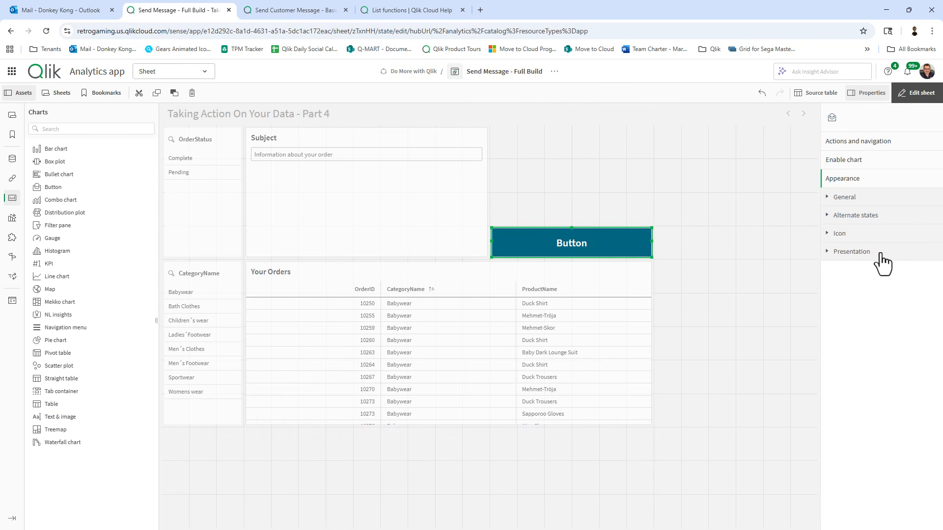
Change the button's label from 'Button' to 'Send'.
click(864, 252)
click(844, 197)
click(858, 260)
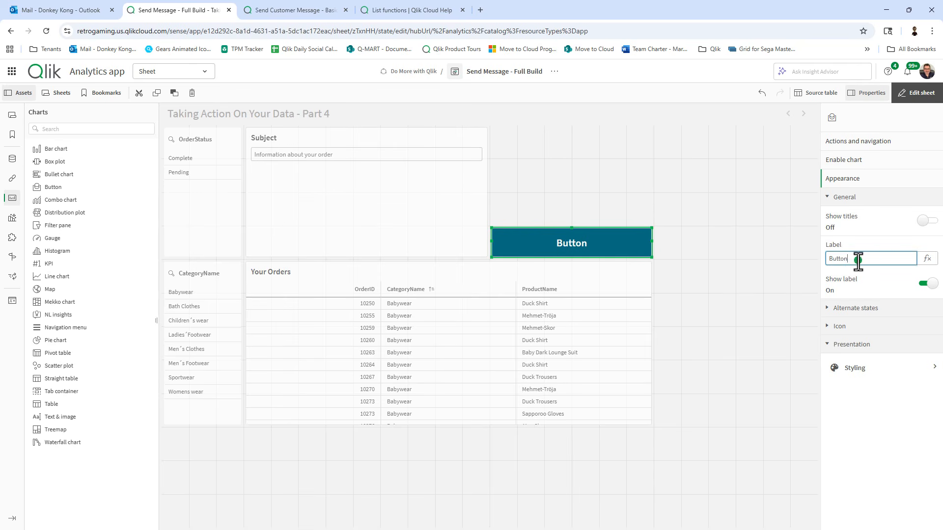
drag(858, 261, 815, 261)
text(Send)
key(Return)
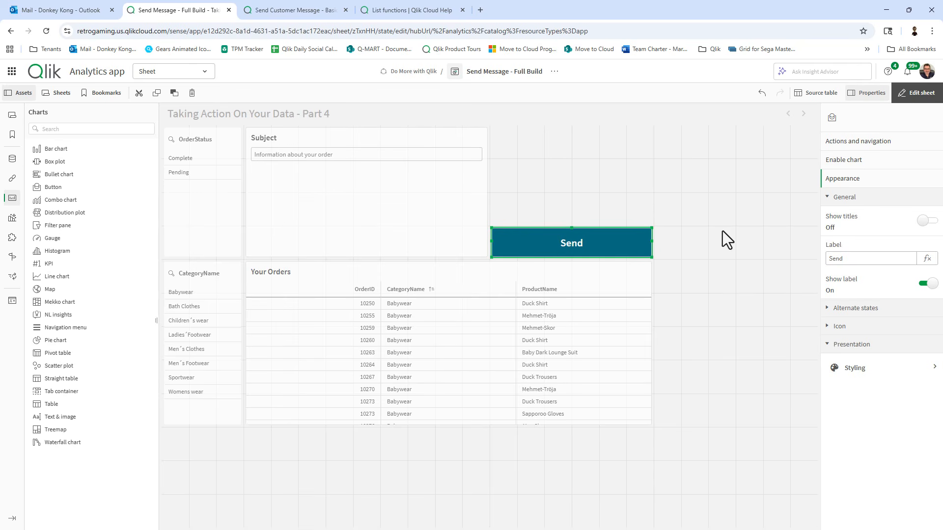
click(848, 142)
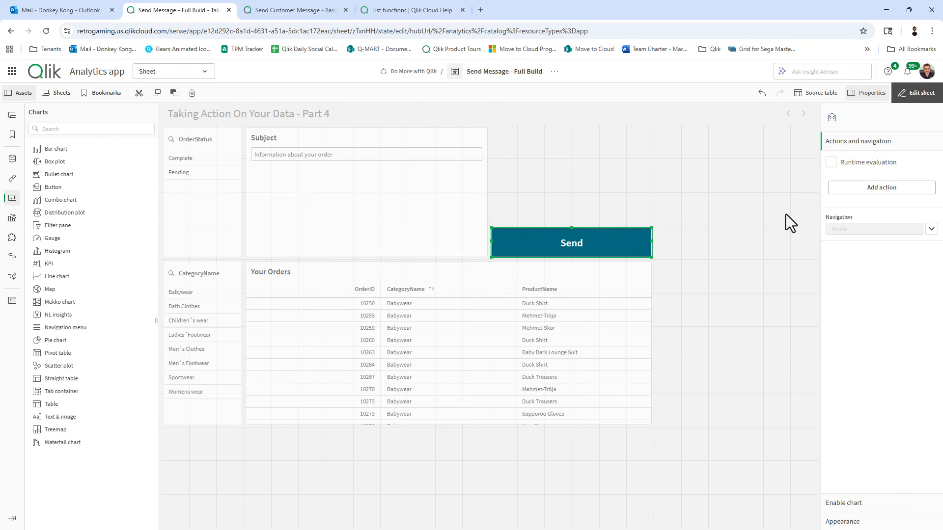
Open the Automations page in a new browser tab placed beside the sheet tab.
click(12, 74)
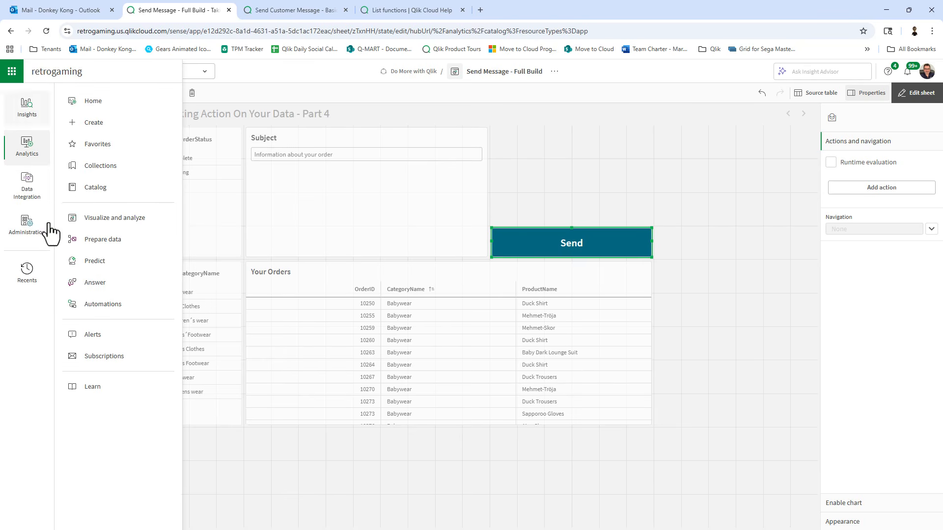
right_click(106, 310)
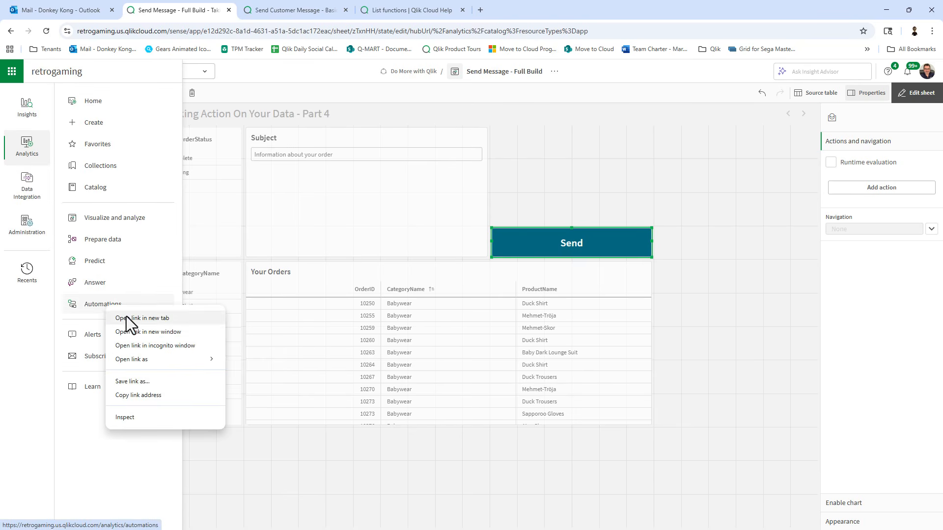
click(127, 317)
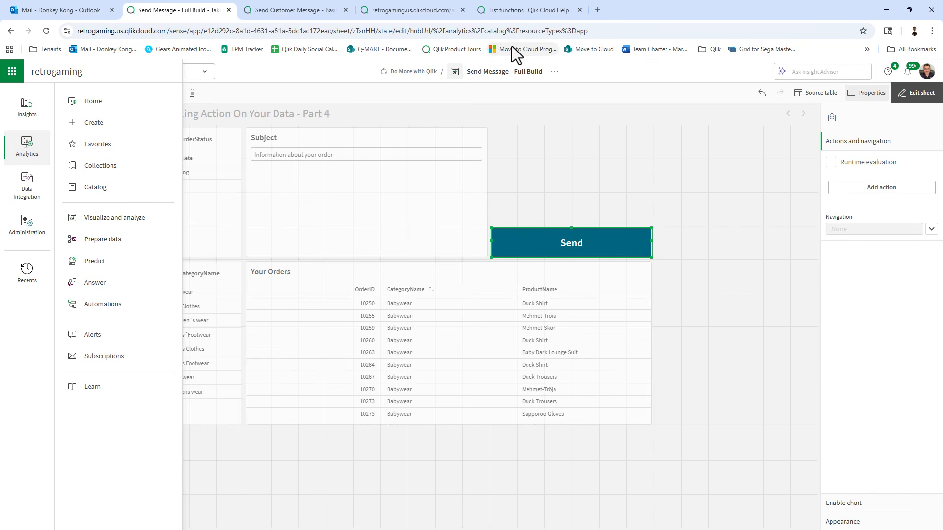
click(381, 12)
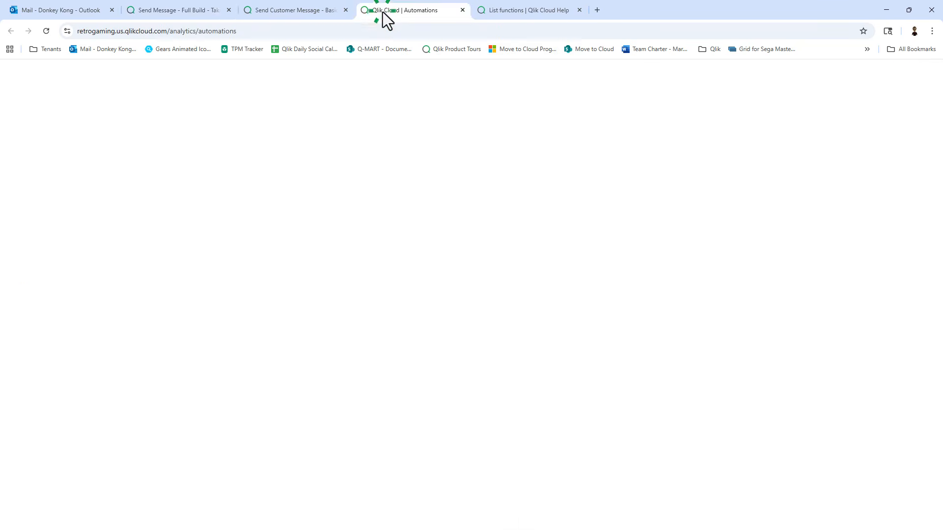
drag(379, 14, 283, 6)
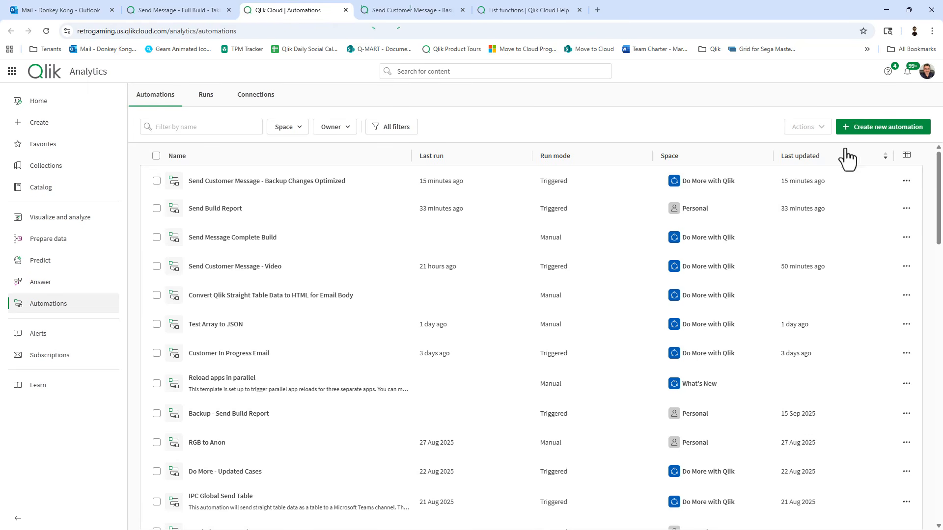
Create a blank automation named 'Send Message Full Build'.
click(876, 128)
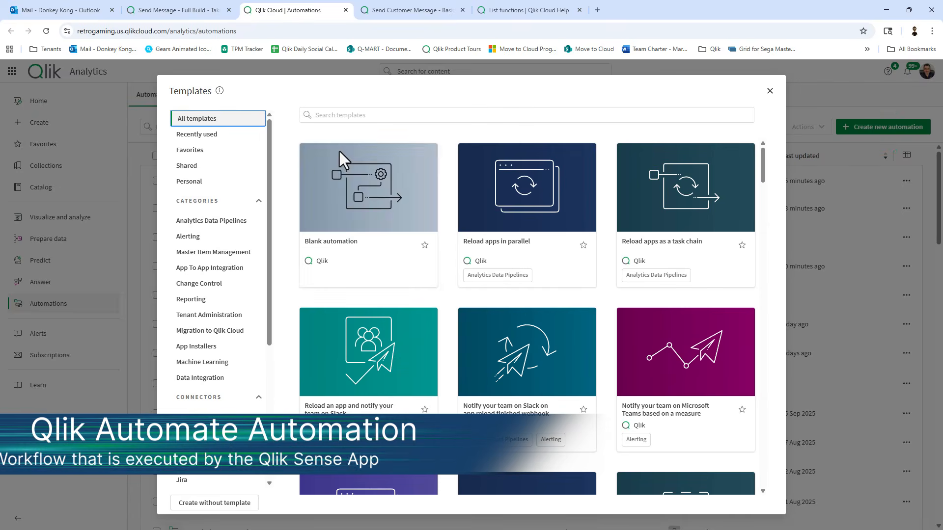
mouse_move(349, 231)
click(361, 193)
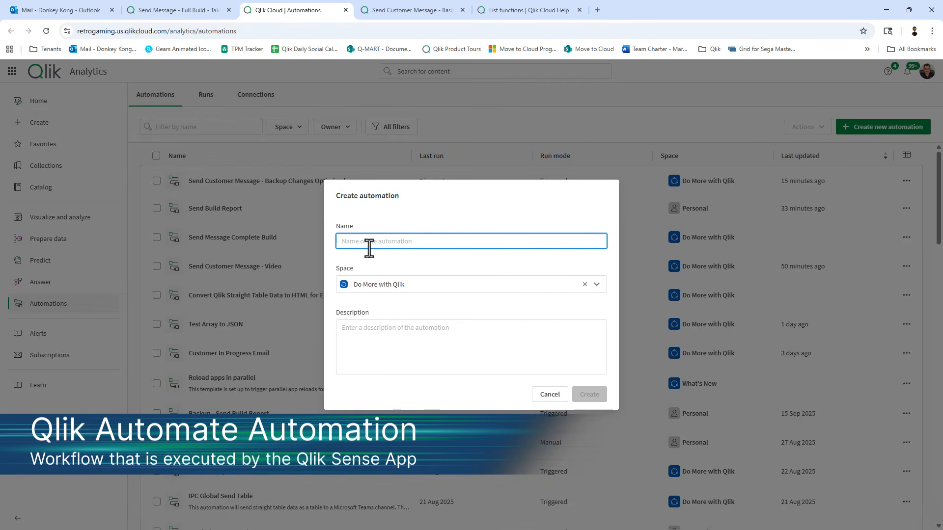
text(Fu)
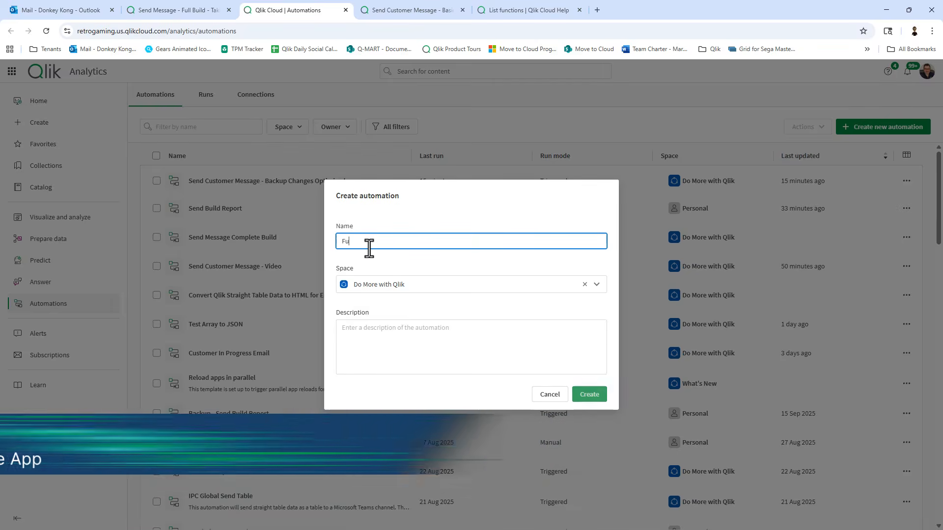
text(llSend)
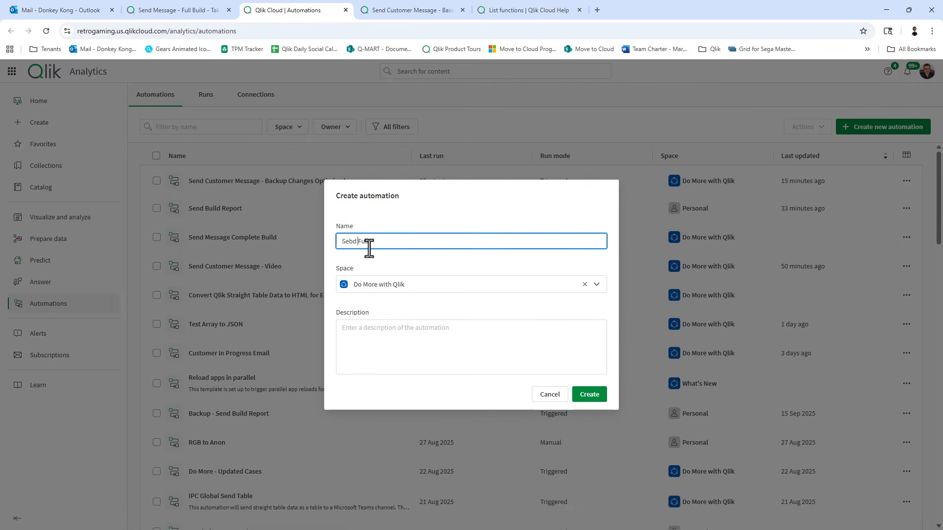
key(BackSpace)
key(BackSpace)
text(nd Message)
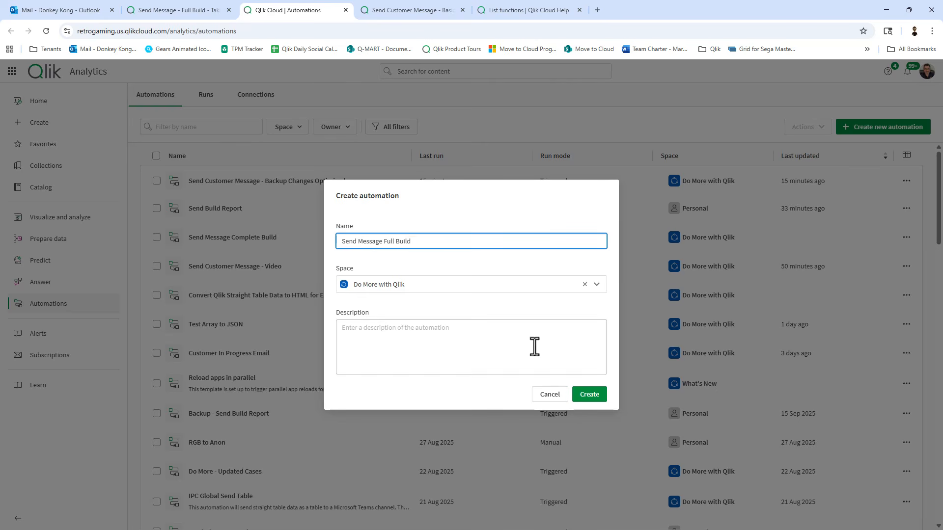
click(603, 397)
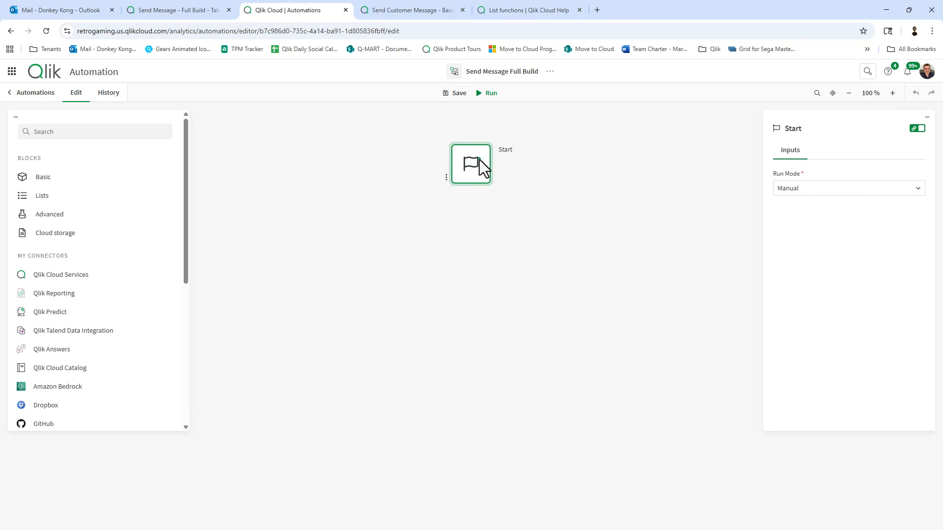
Set the automation's run mode to Triggered, save it, and return to the sheet.
click(810, 189)
click(815, 243)
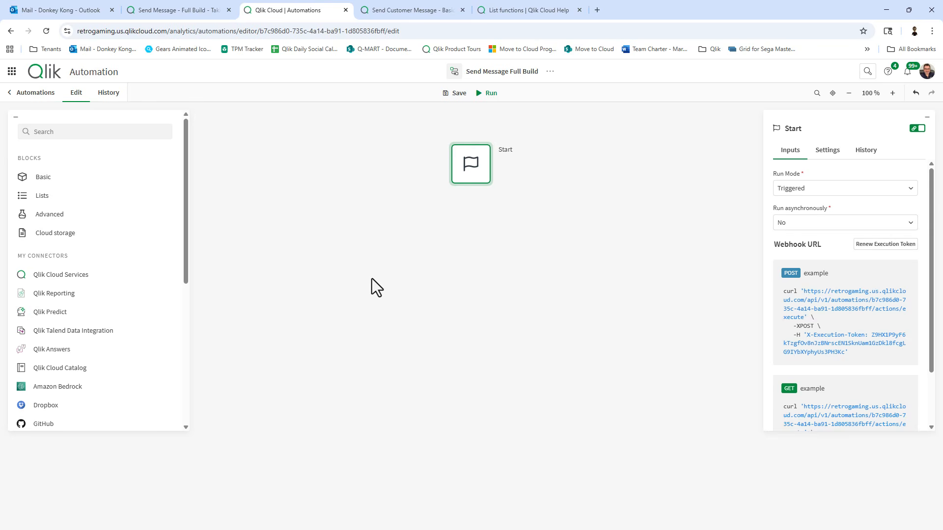
click(462, 94)
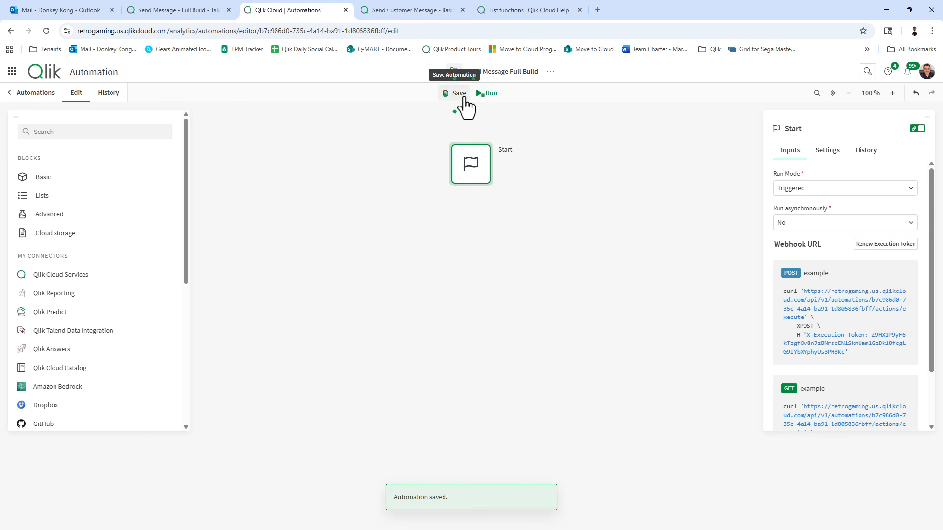
click(185, 9)
click(711, 214)
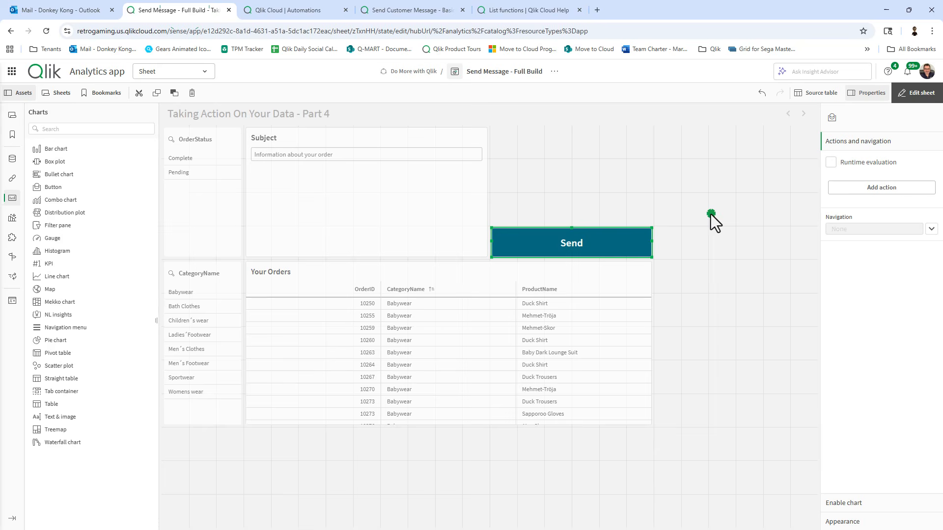
Add an Execute automation action to the Send button.
click(622, 245)
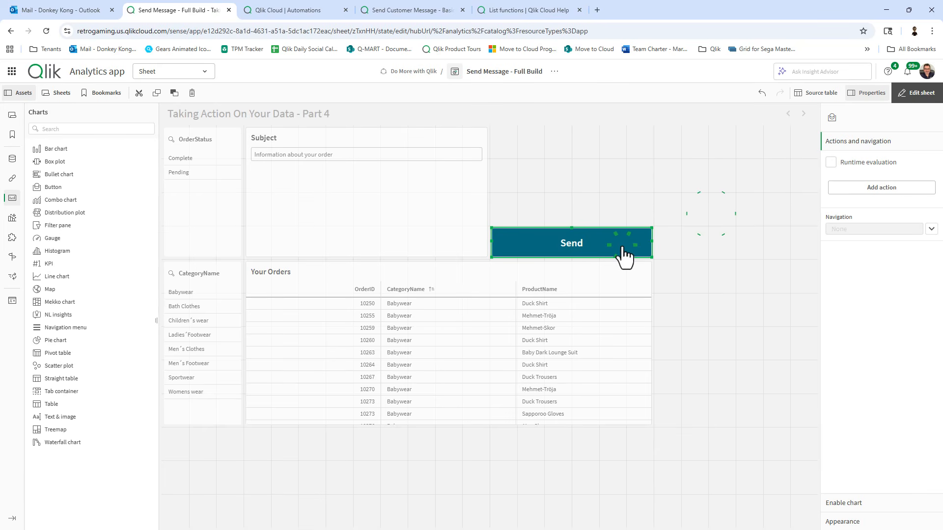
click(856, 187)
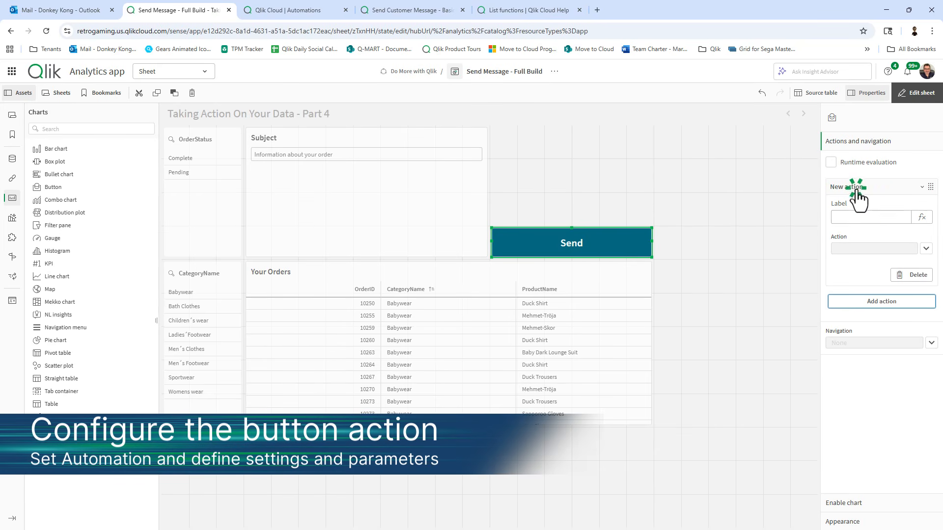
click(926, 249)
scroll(933, 319, down, 3)
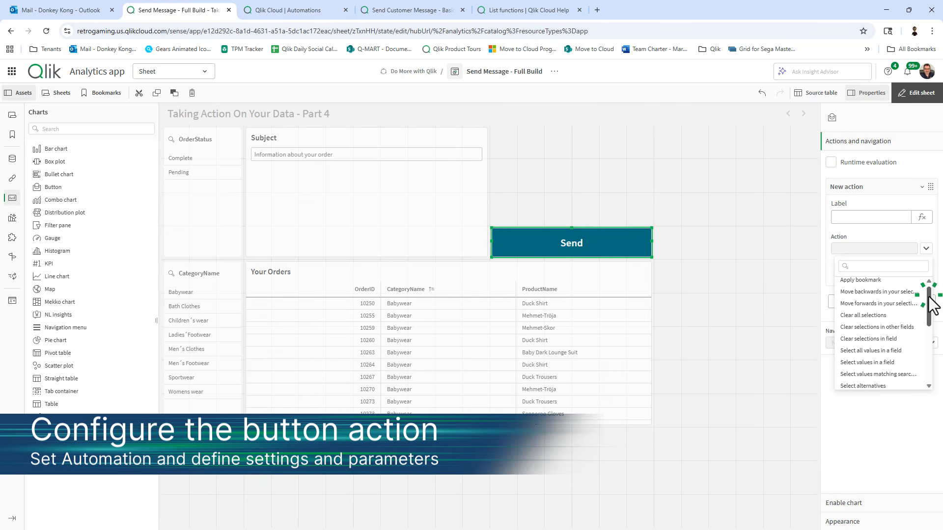
drag(928, 319, 928, 358)
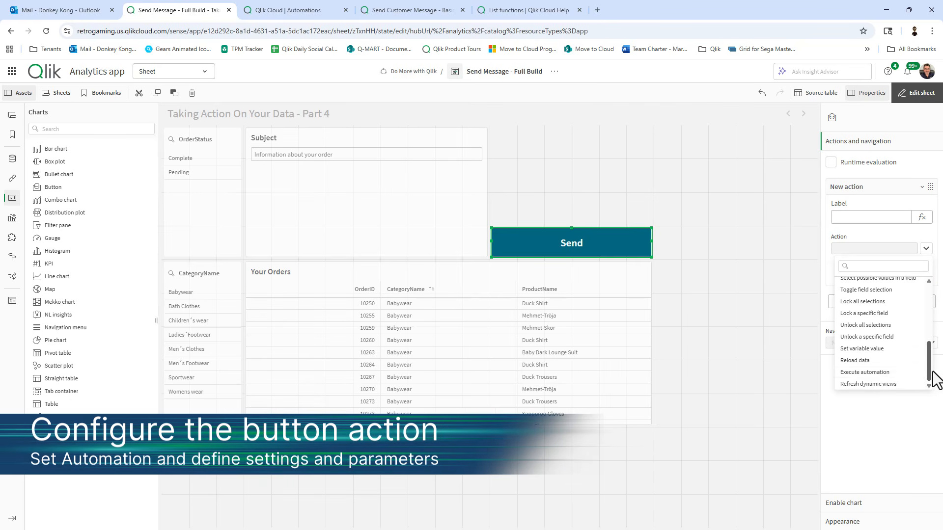
click(880, 372)
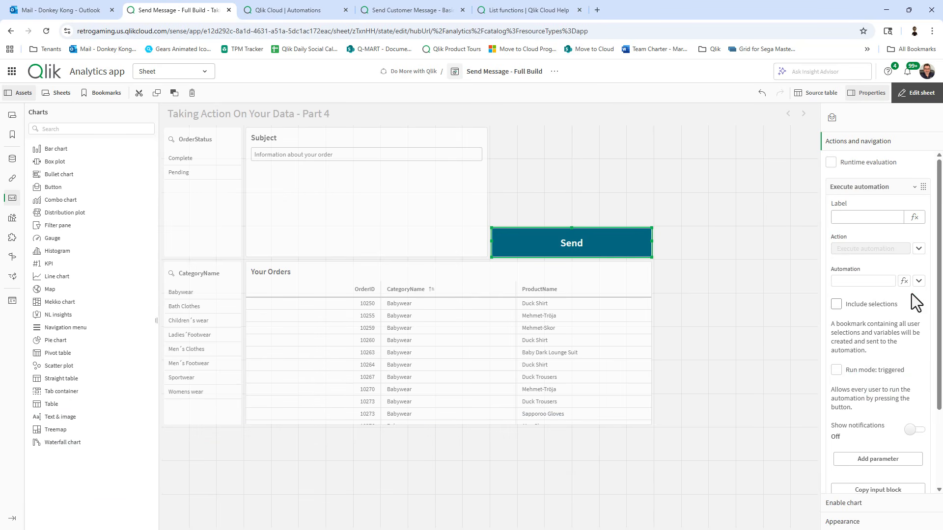
Target the Send Message Full Build automation with Include selections and triggered run mode enabled.
click(919, 281)
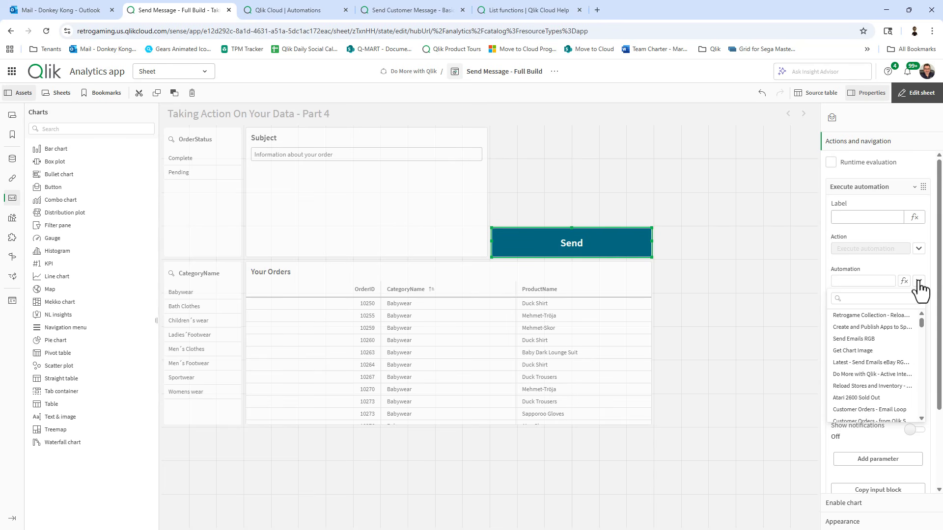
click(872, 298)
text(send)
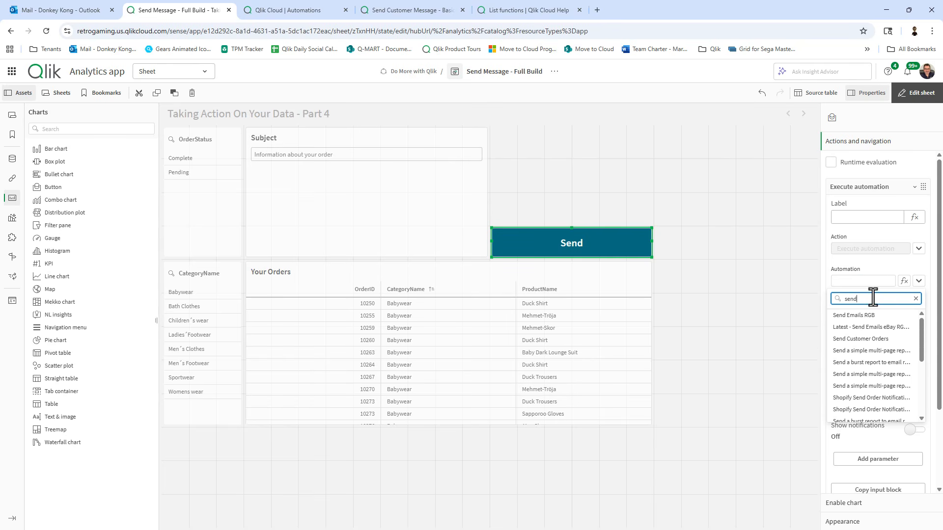
scroll(899, 373, down, 6)
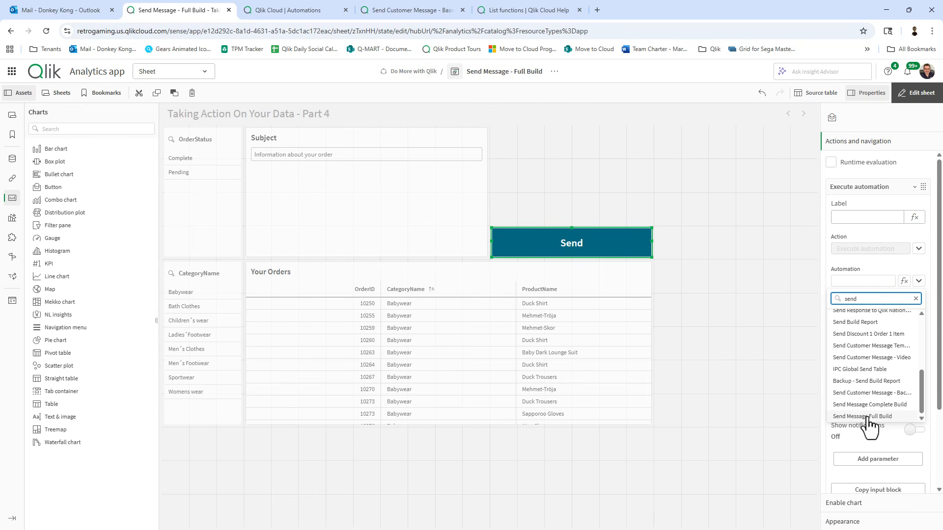
click(867, 417)
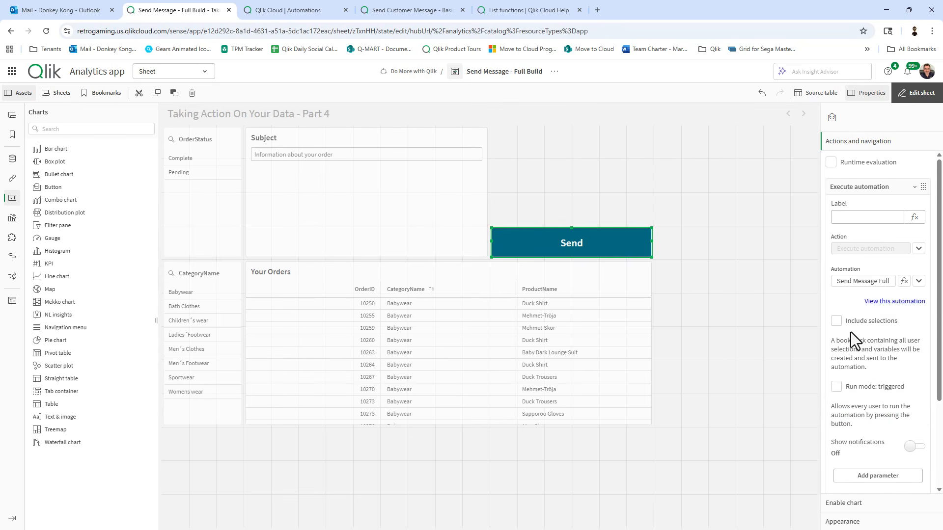
click(836, 324)
click(836, 389)
scroll(864, 395, down, 3)
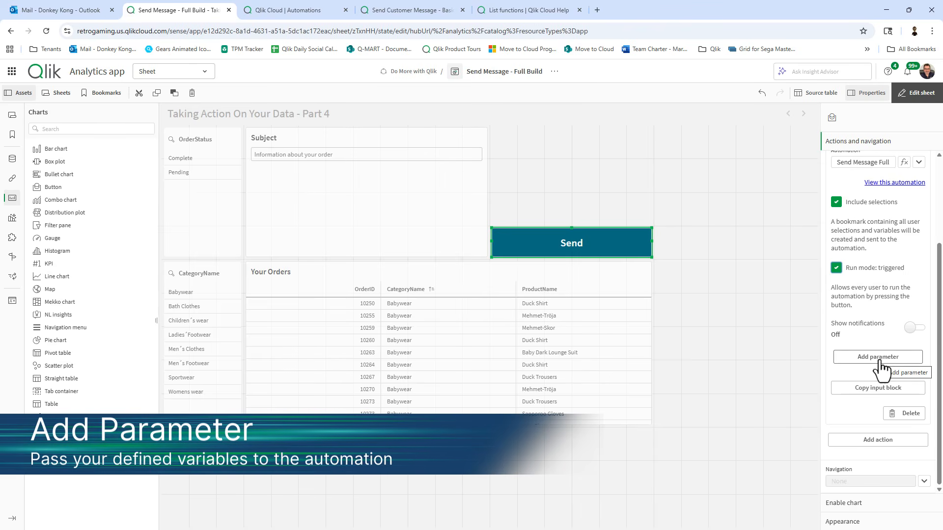
Add an automation parameter with key vSubject and value =vSubject.
click(879, 357)
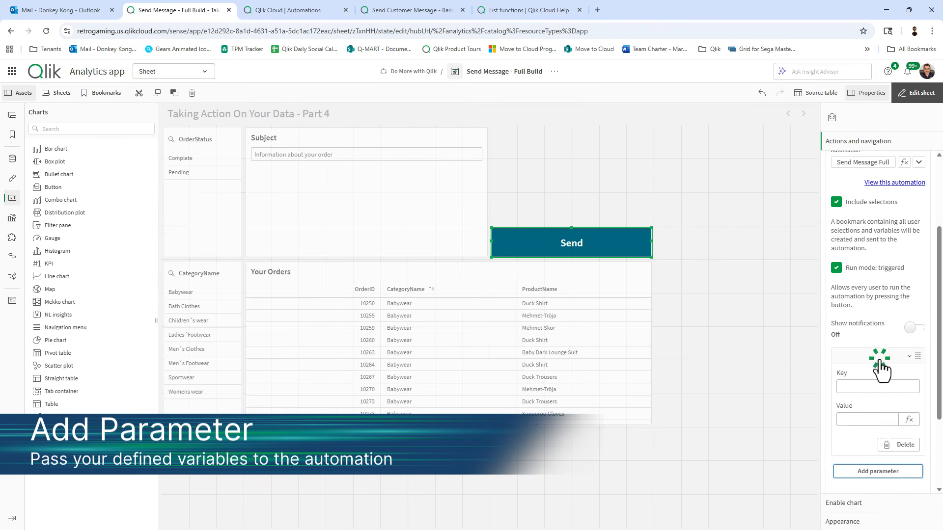
click(873, 388)
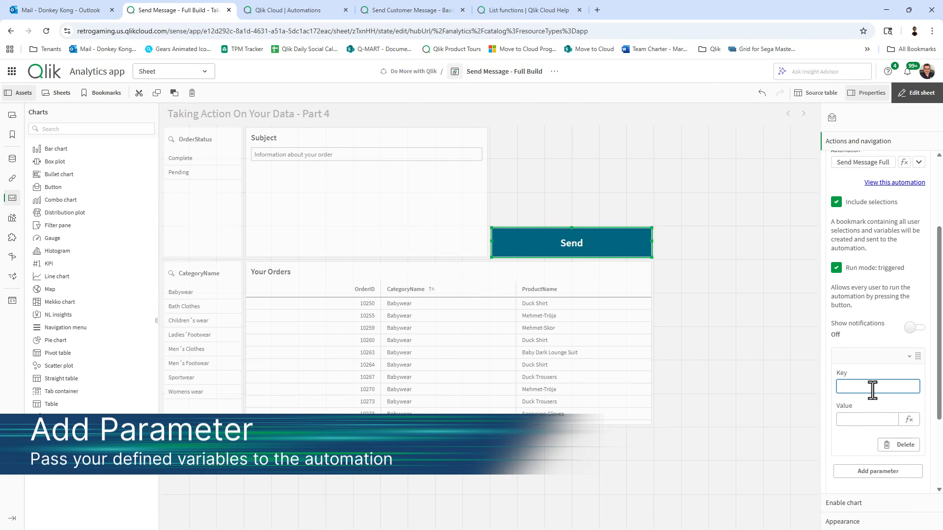
click(872, 390)
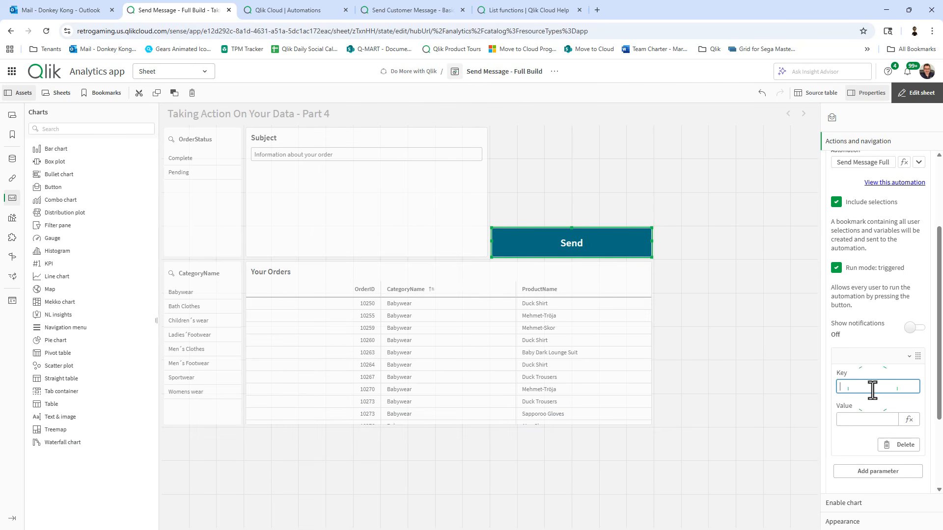
text(vSubject)
click(907, 420)
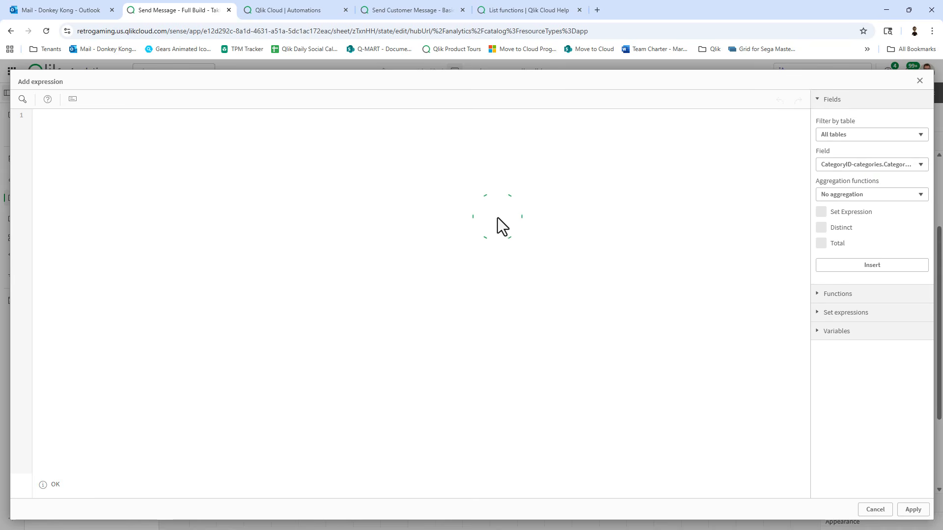
text(vs)
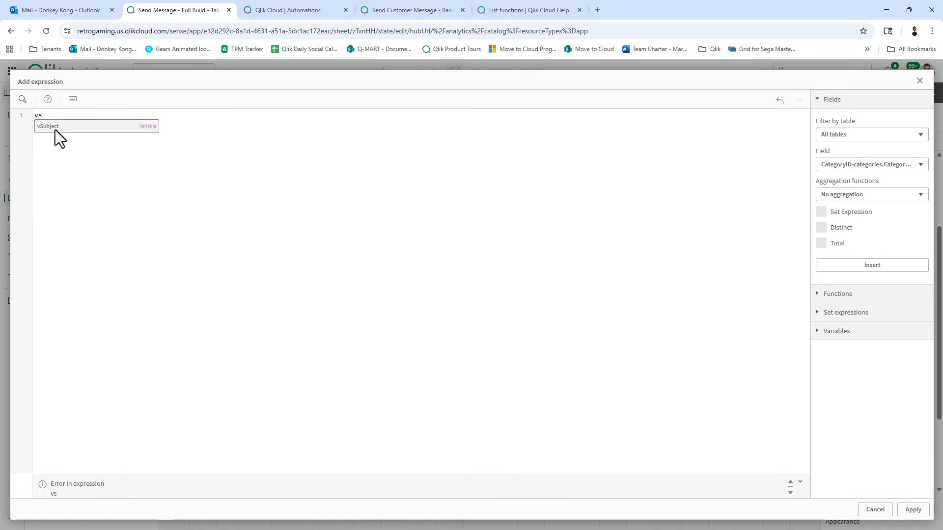
click(56, 128)
click(913, 509)
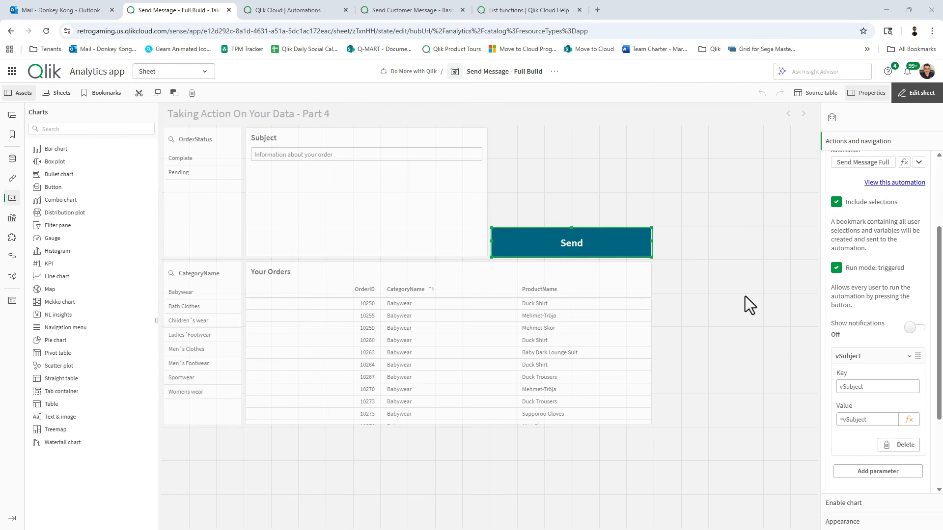
Copy the Send button's automation input block for the automation editor.
scroll(904, 338, down, 3)
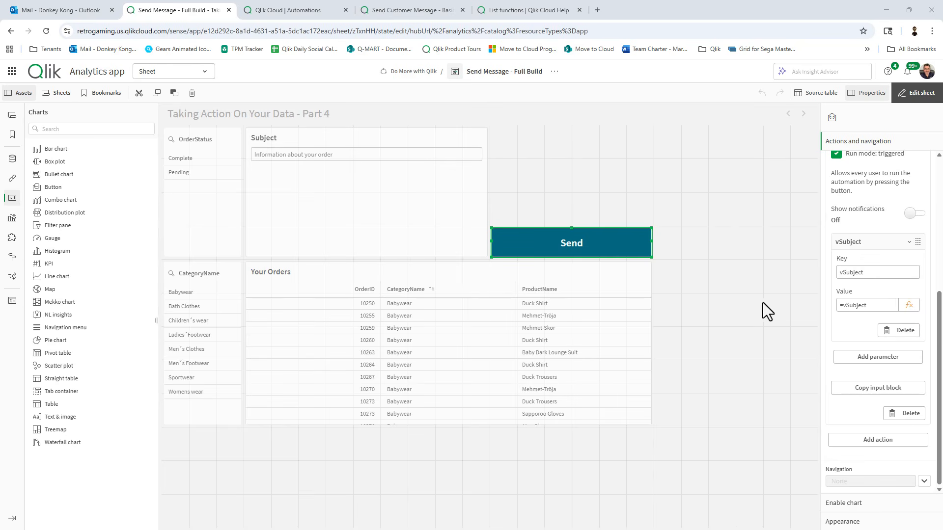
click(865, 391)
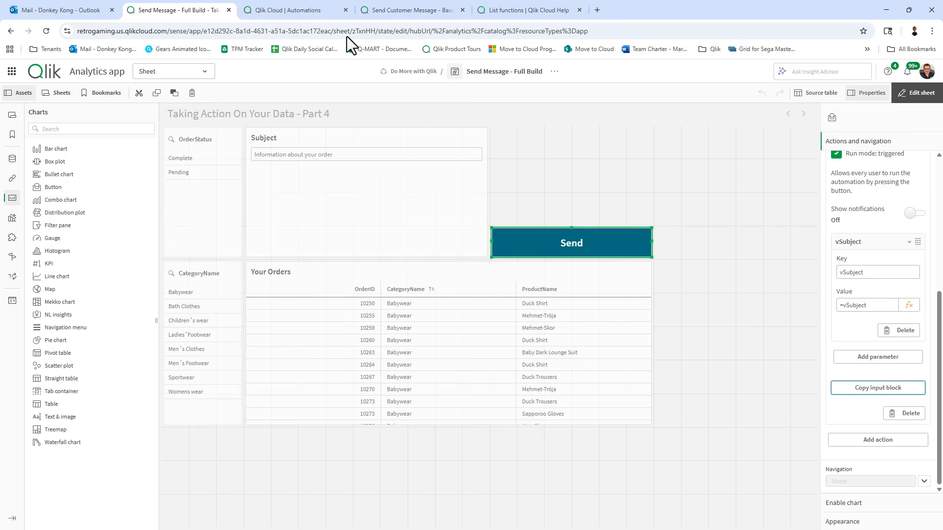
click(320, 13)
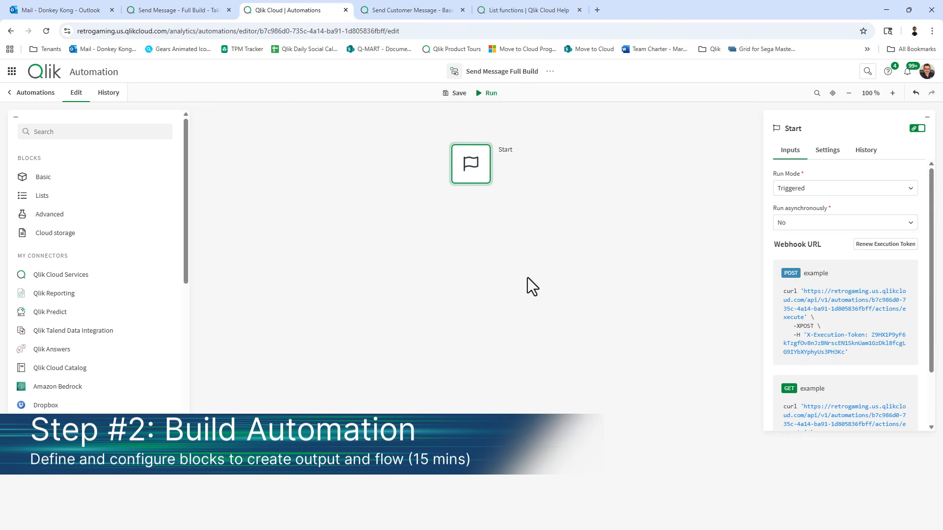
Paste the Inputs and Apply Bookmark blocks onto the canvas and review their settings.
right_click(473, 244)
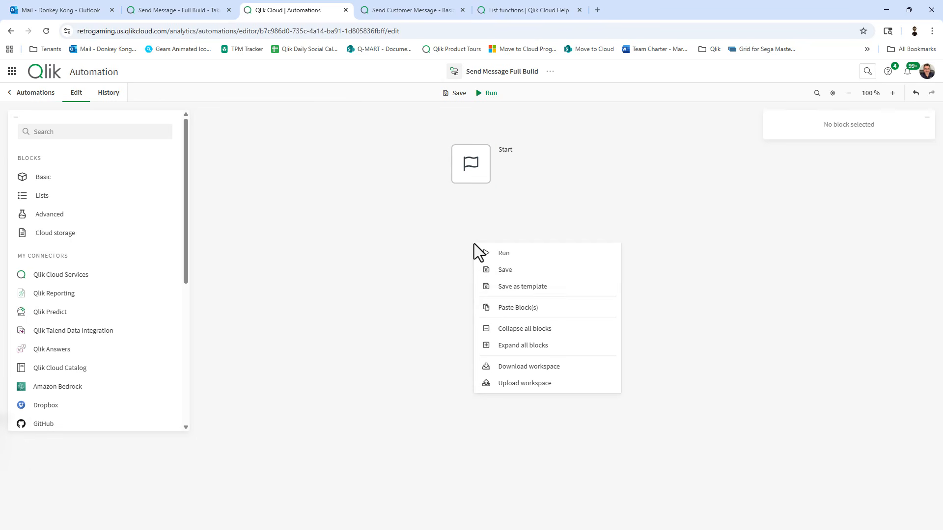
click(498, 309)
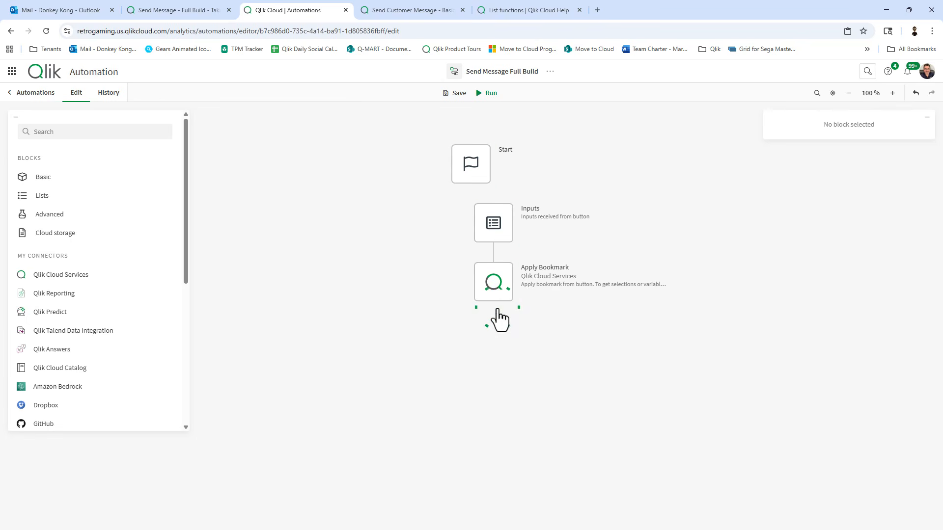
click(493, 224)
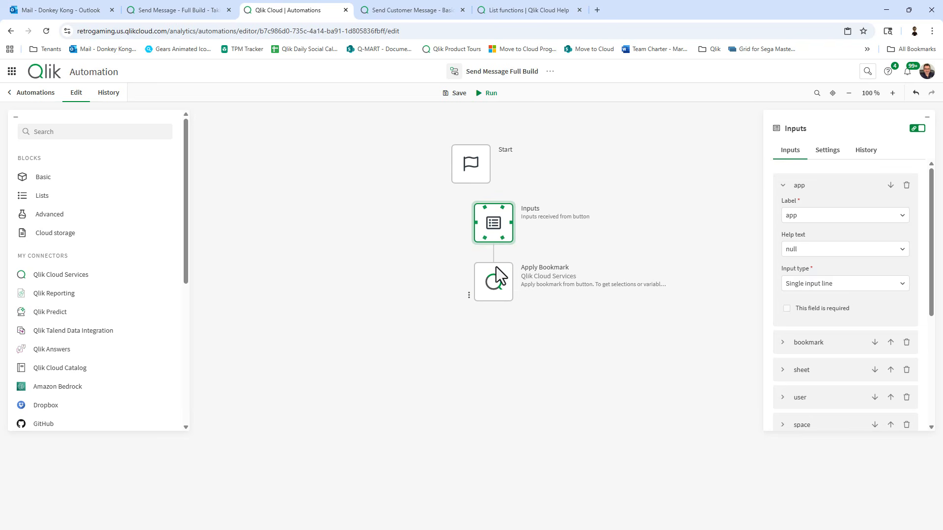
click(496, 275)
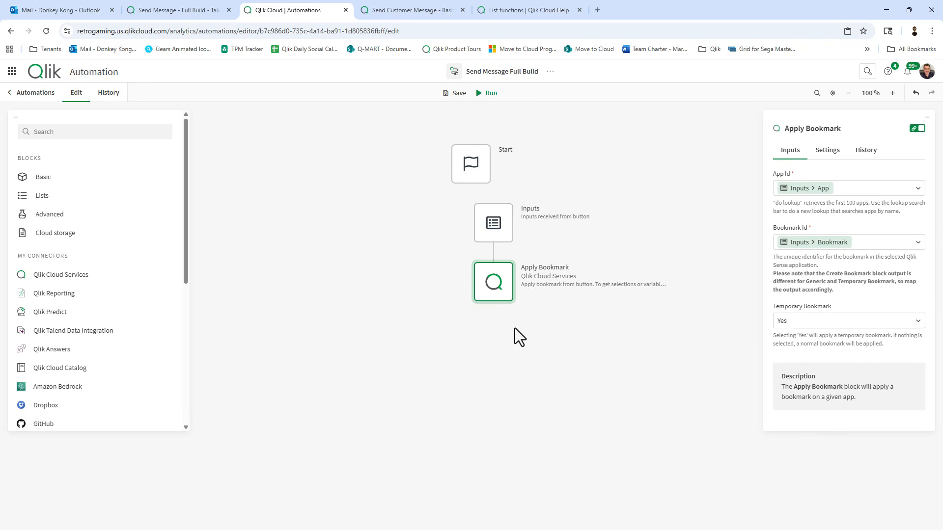
Return to the Send Message - Full Build sheet editor and scroll to the top.
click(190, 12)
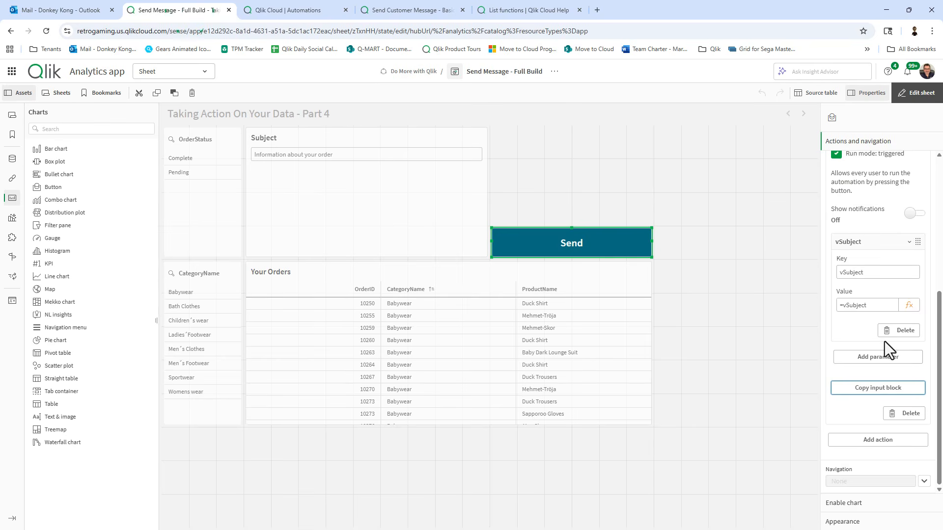
scroll(884, 339, up, 2)
scroll(883, 321, up, 5)
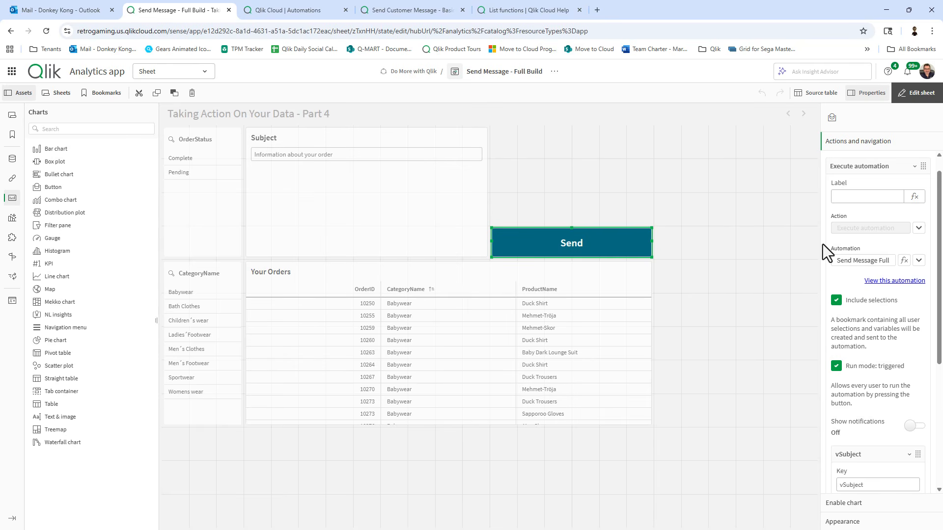
Check the Inputs block's app and vSubject inputs, snap it under Start, and save.
click(305, 10)
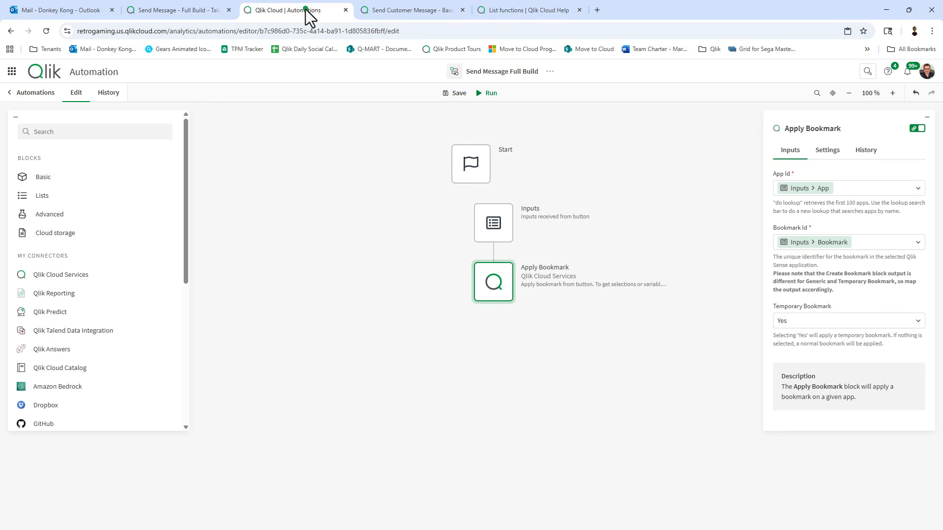
click(488, 205)
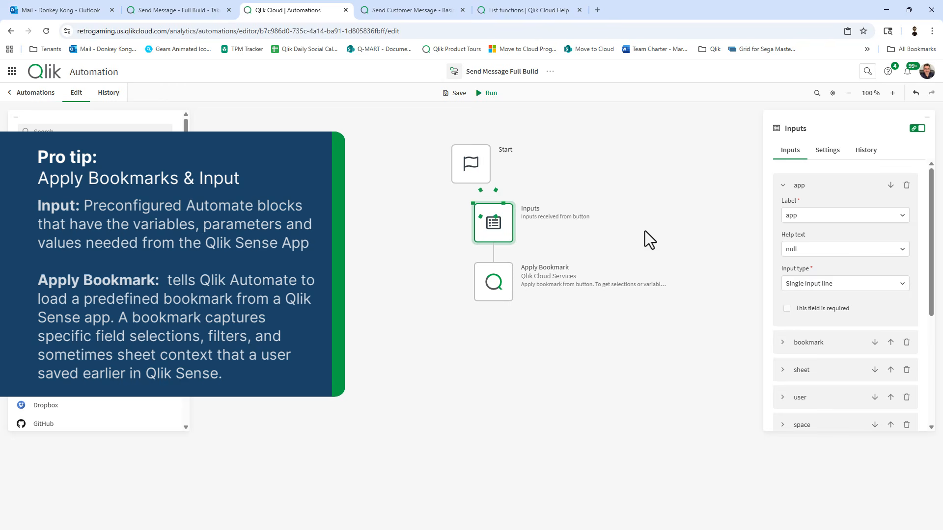
click(783, 185)
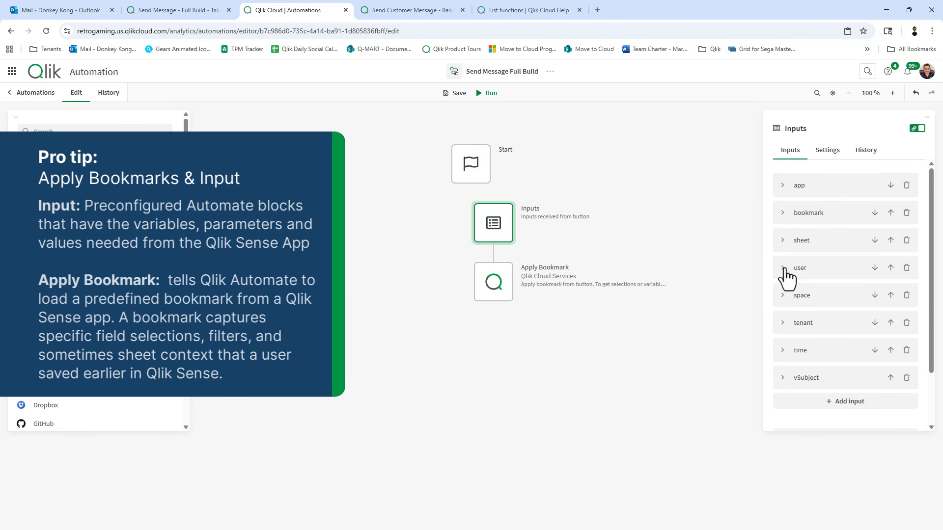
click(785, 381)
click(785, 382)
drag(490, 229, 479, 219)
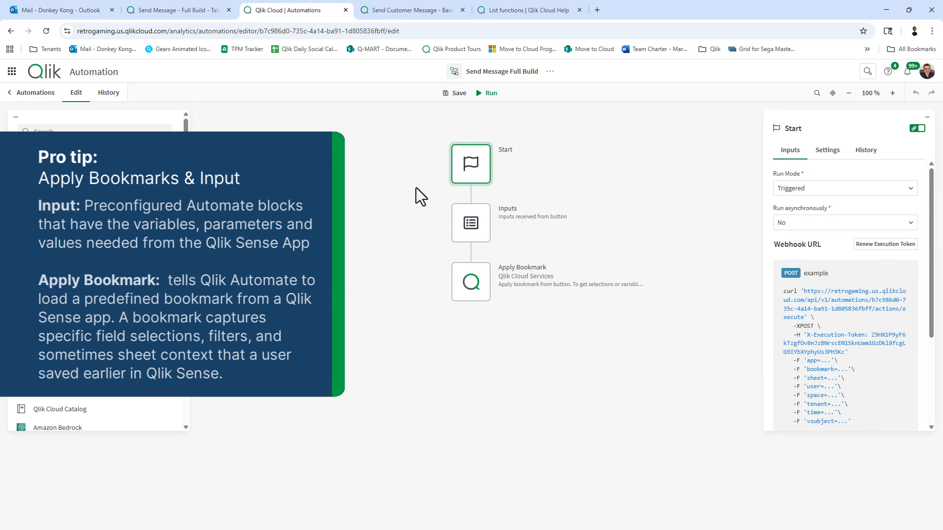
click(457, 92)
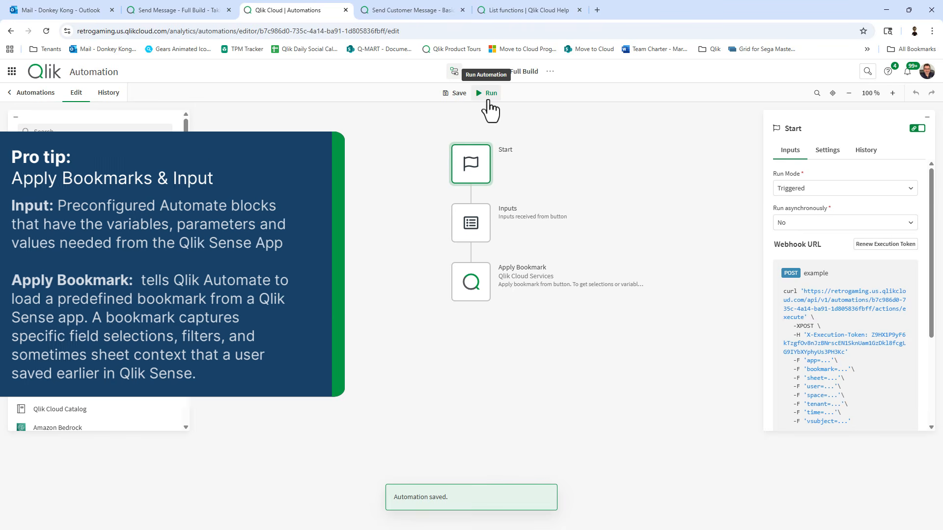
Run a manual test, stop it at 11 seconds, and return to the Send Message - Full Build sheet.
click(488, 100)
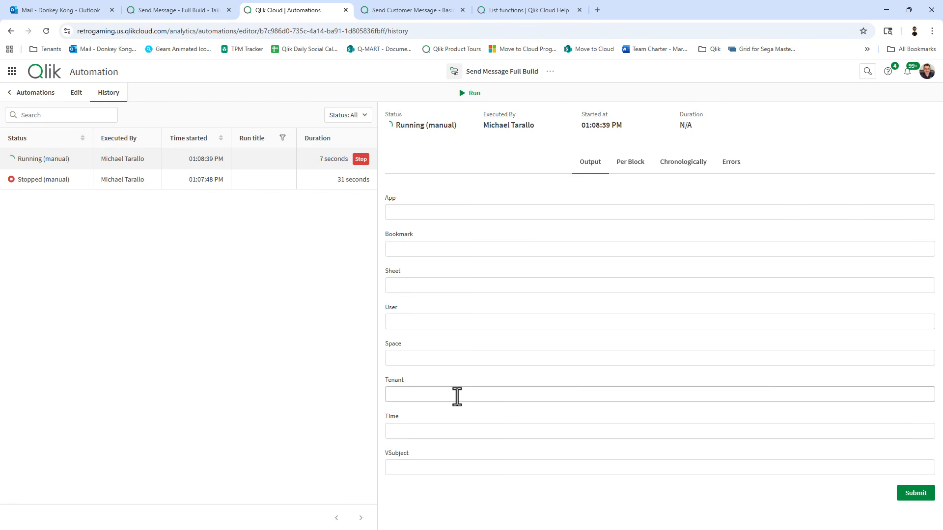
click(362, 159)
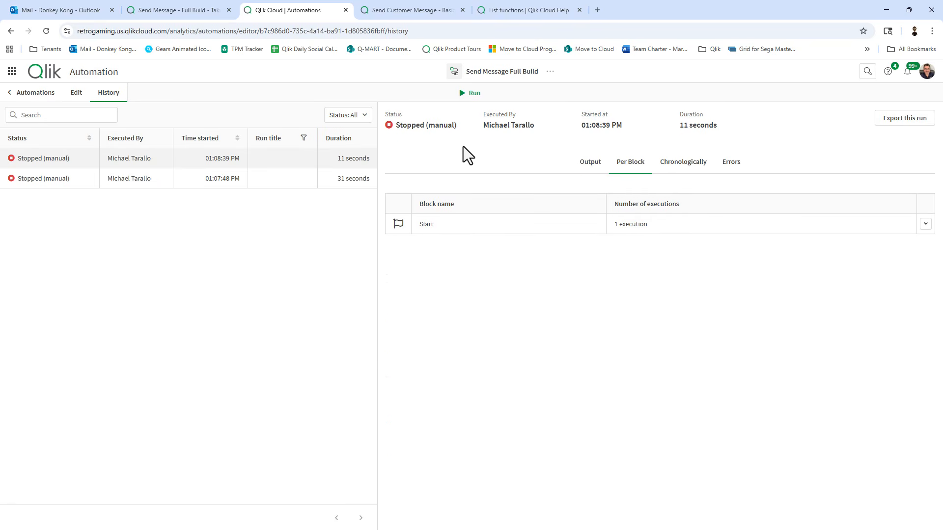
click(182, 7)
click(559, 78)
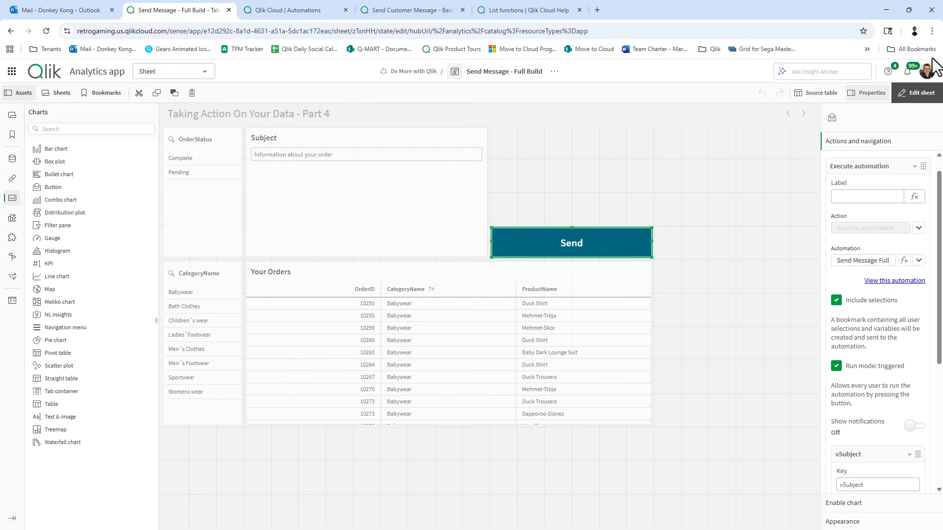
Trigger the automation with the sheet's Send button and view the new run per block, chronologically, and for errors.
click(918, 95)
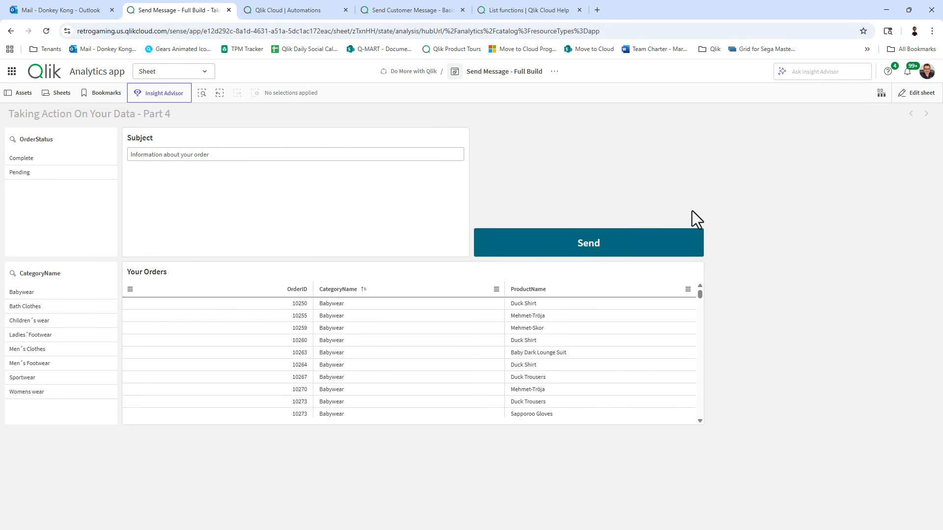
click(608, 249)
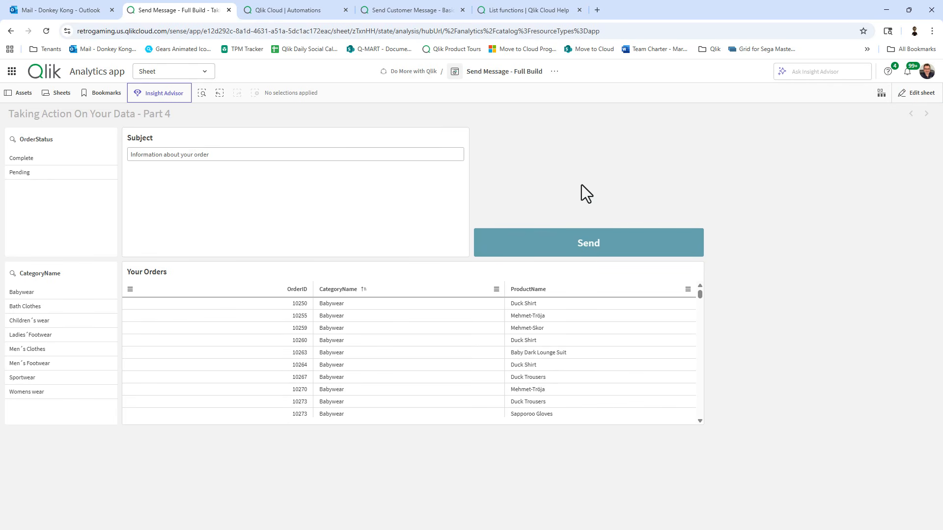
click(269, 9)
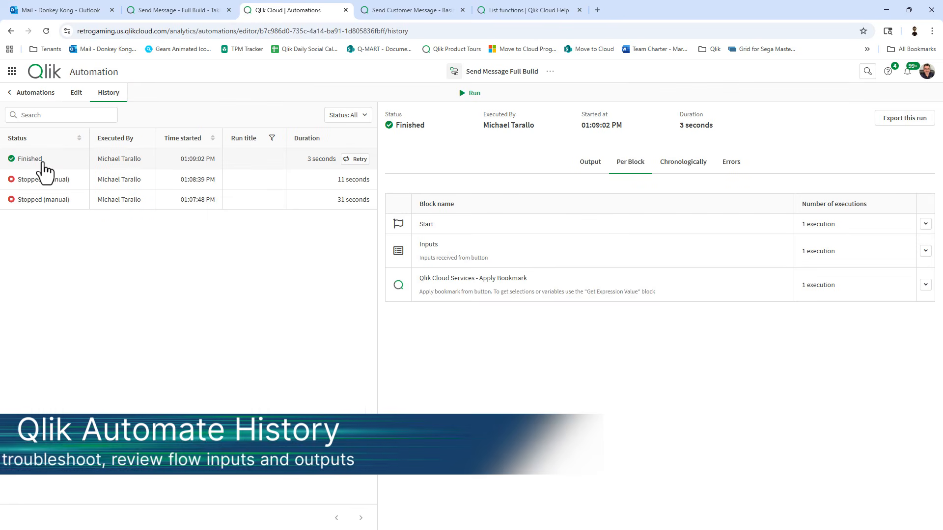
click(702, 162)
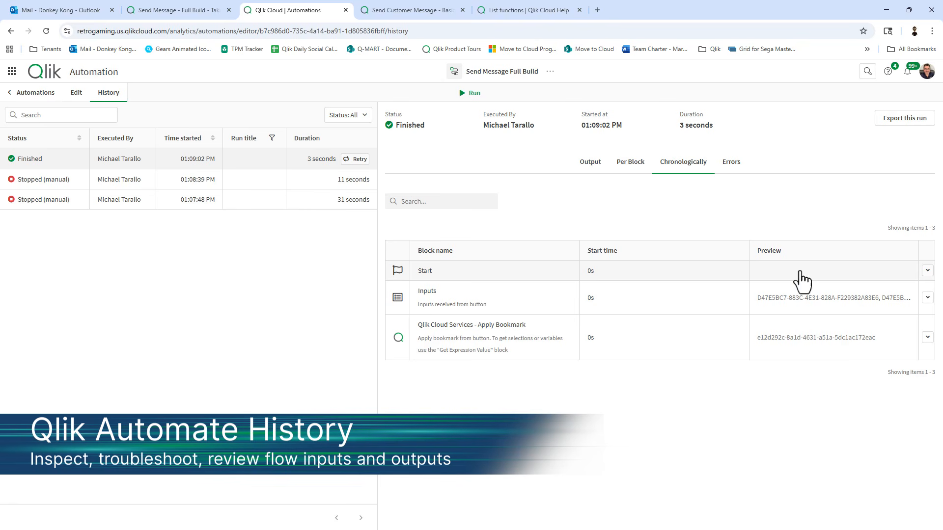
click(630, 164)
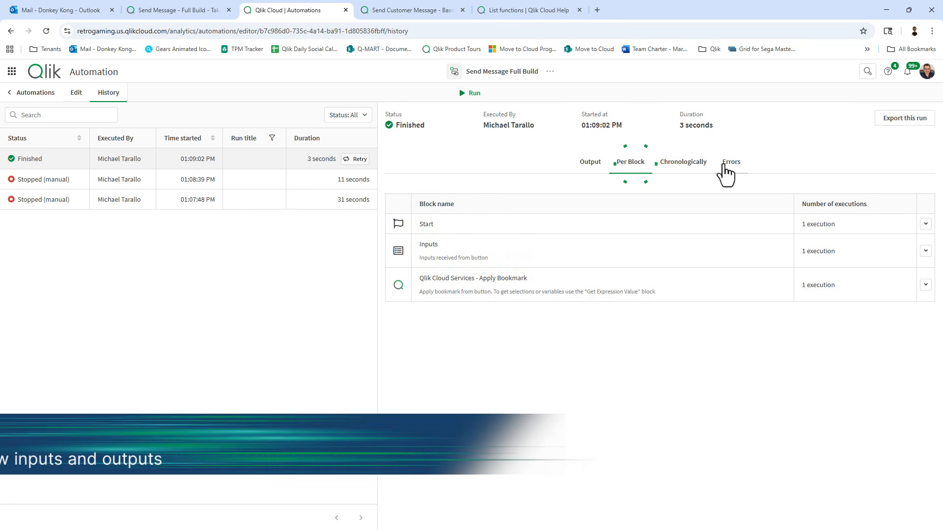
click(725, 163)
click(676, 164)
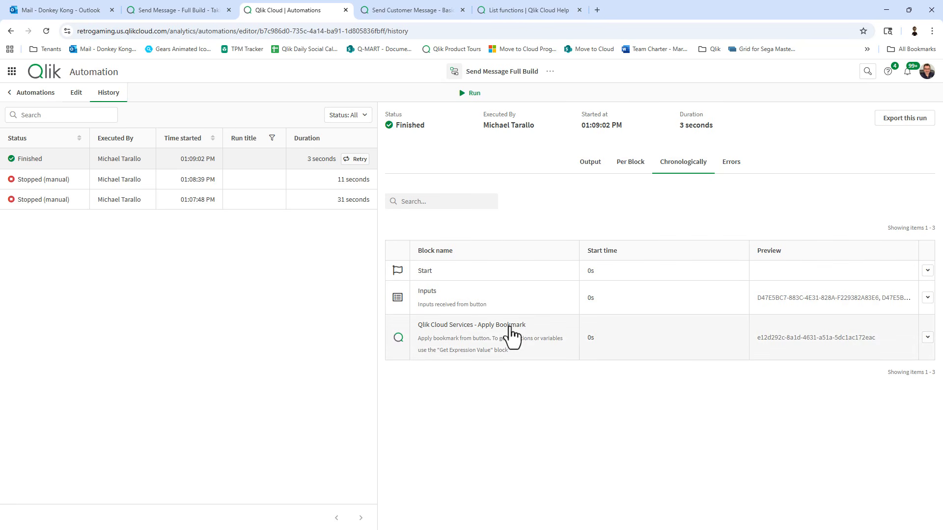
Inspect the Apply Bookmark and Inputs steps, confirming vSubject 'Information about your order', then resume editing.
click(491, 333)
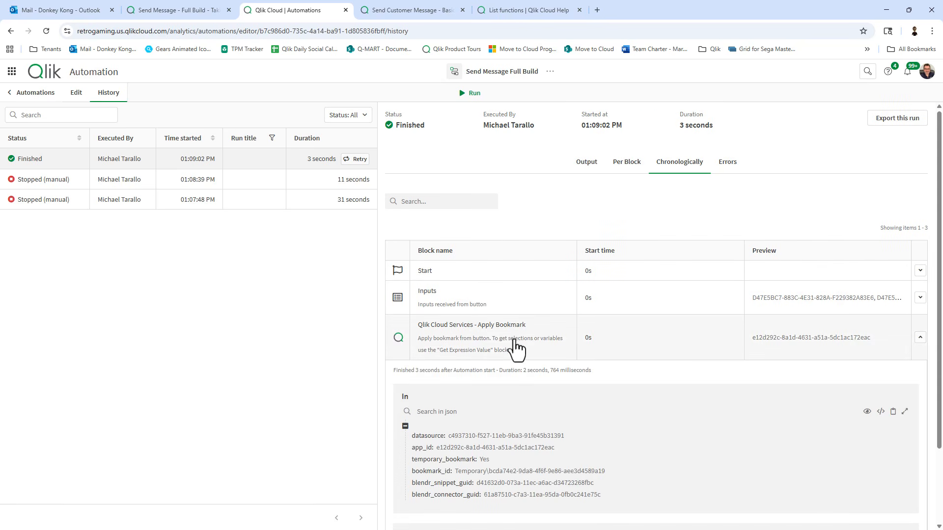
scroll(515, 348, down, 2)
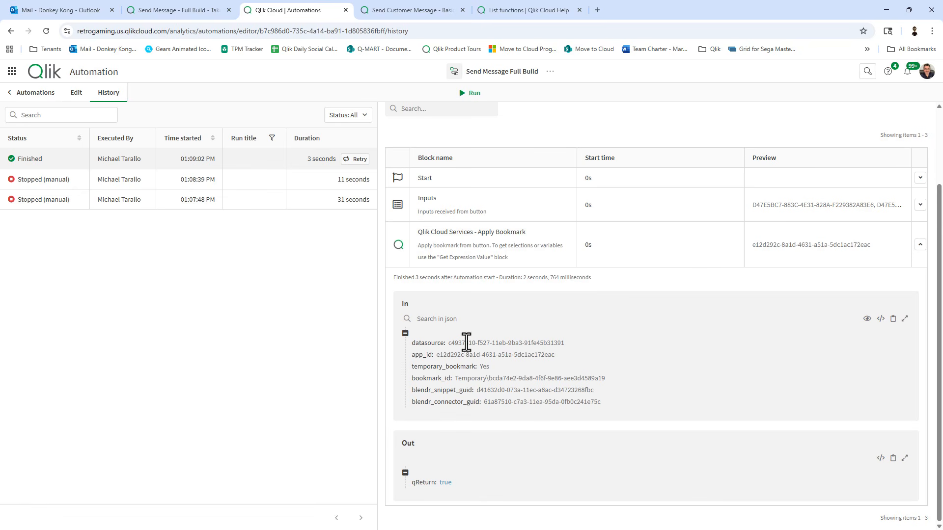
click(477, 216)
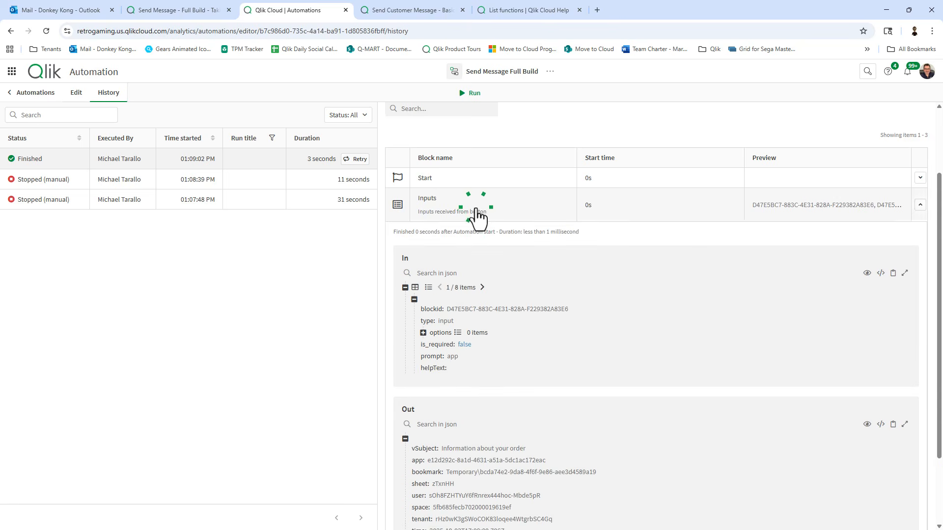
scroll(532, 353, down, 2)
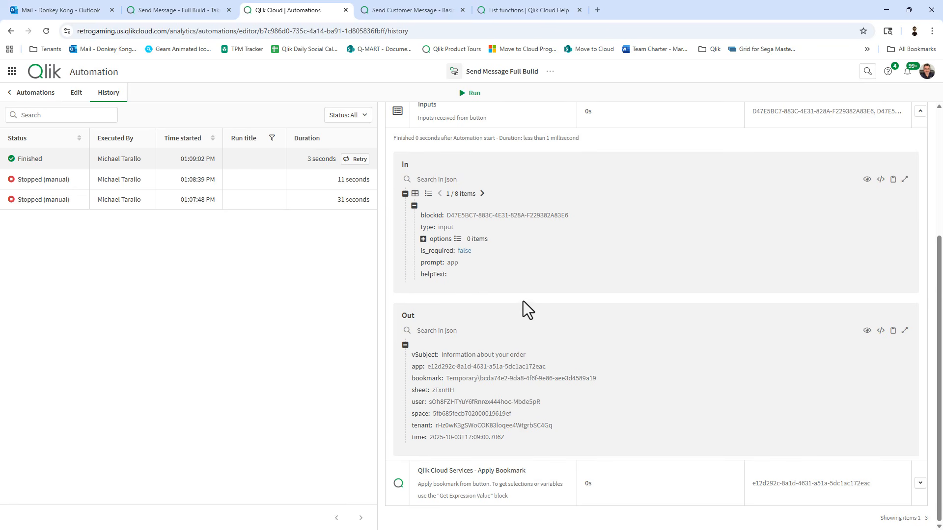
scroll(523, 301, up, 1)
click(72, 93)
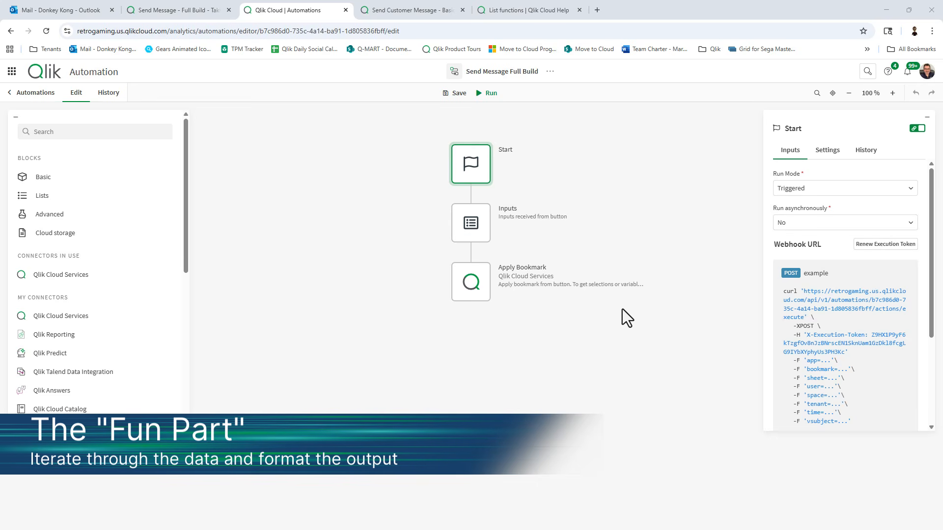
Search Qlik Cloud Services for the straight table block and drop Get Straight Table Data beneath Apply Bookmark.
click(187, 10)
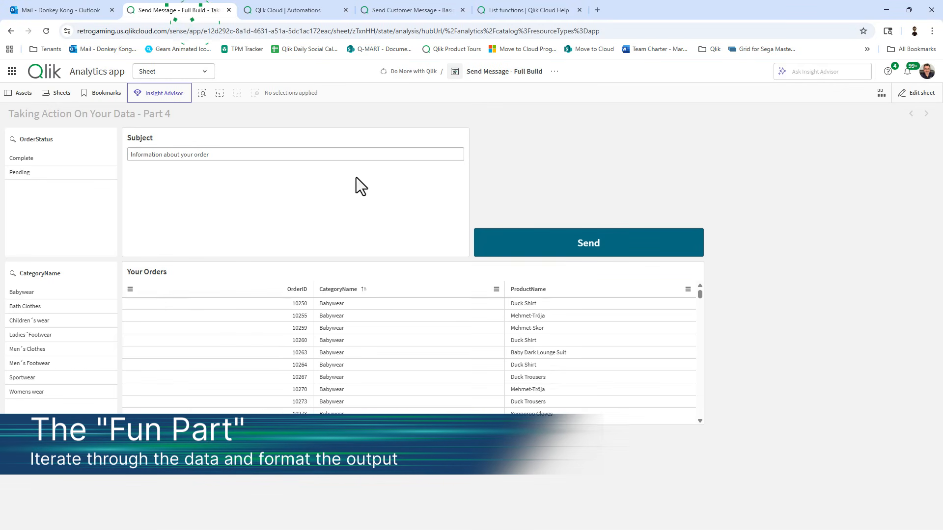
click(271, 7)
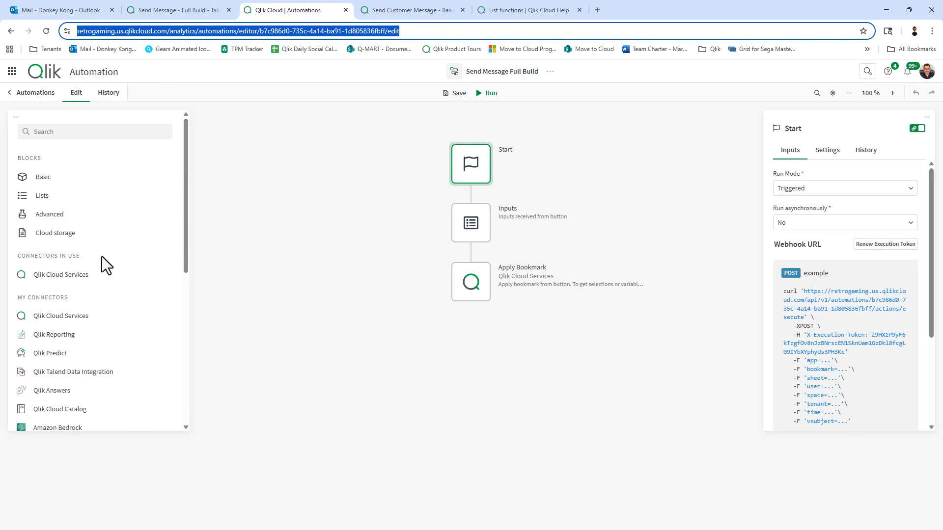
click(89, 275)
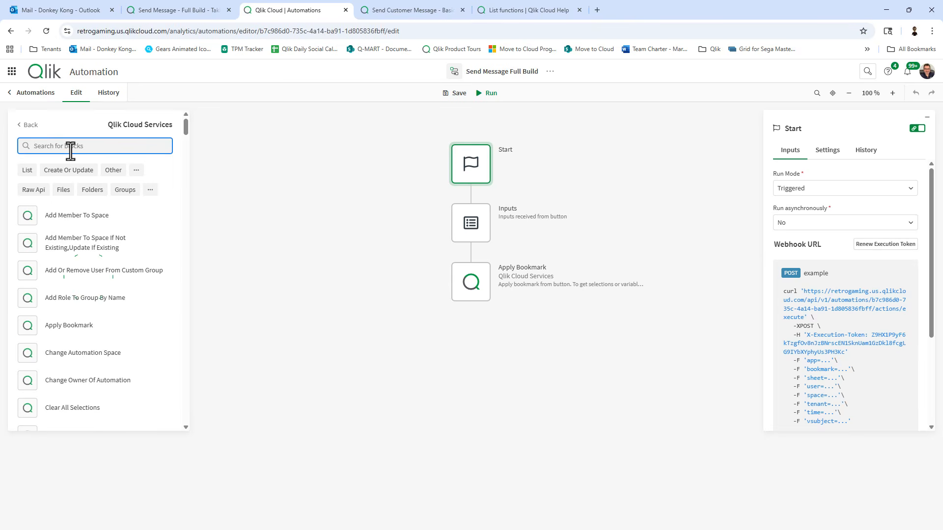
text(get)
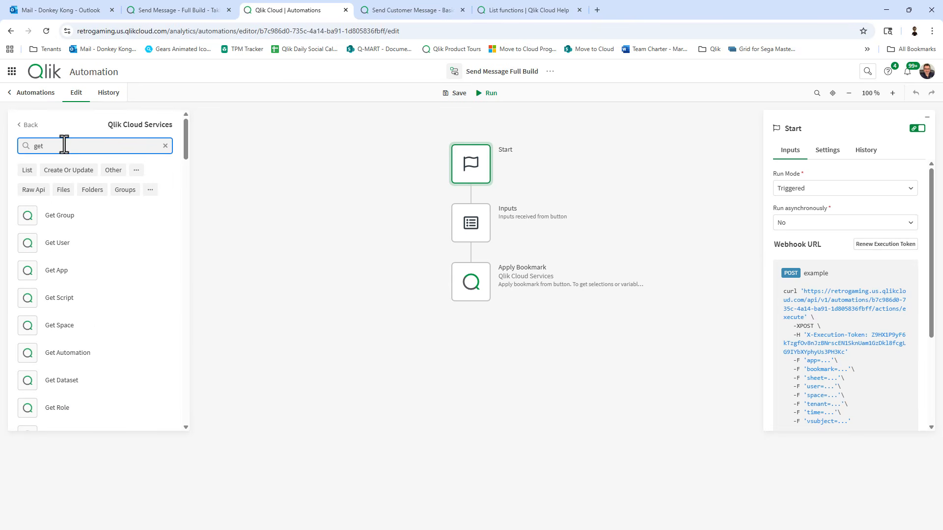
text( sa)
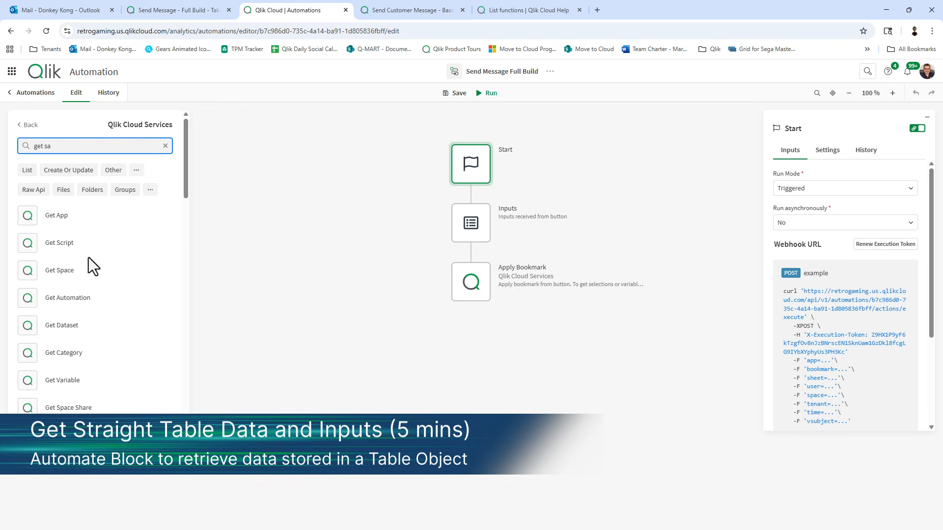
scroll(96, 265, down, 4)
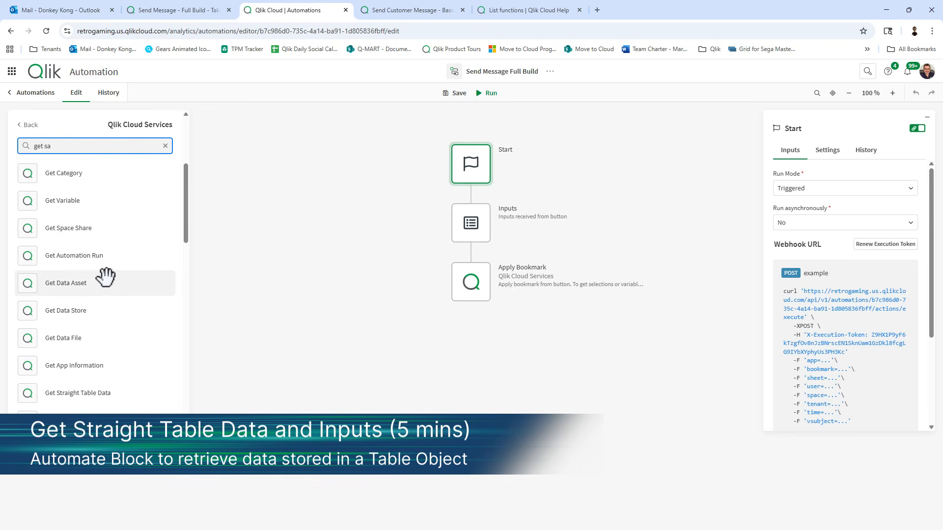
key(BackSpace)
text(tr)
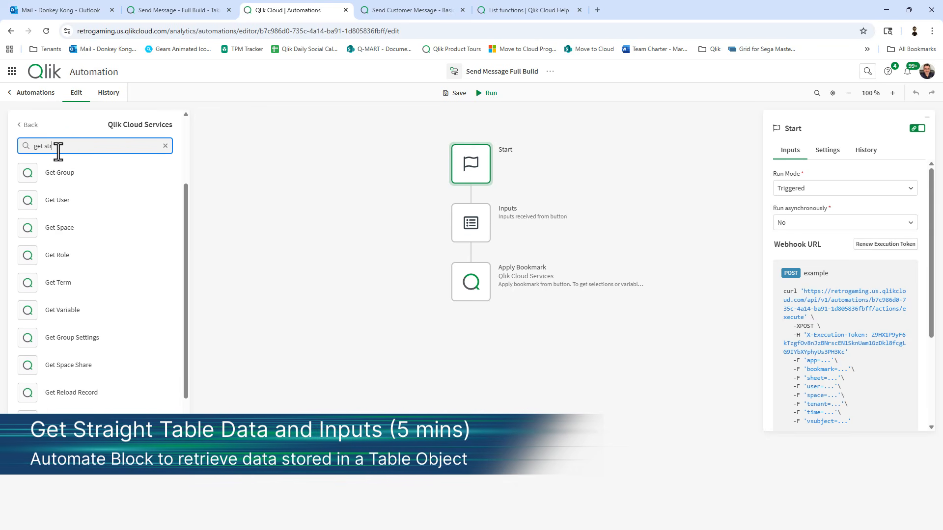
text(ai)
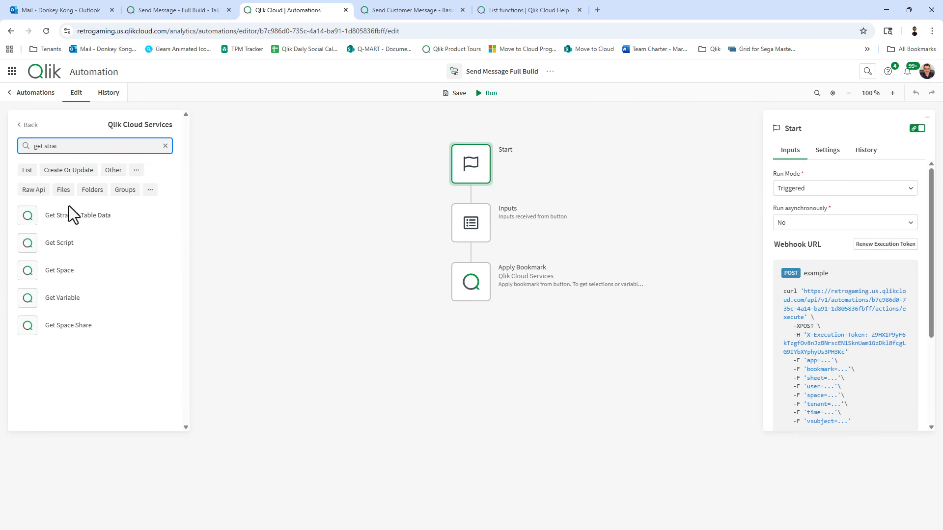
drag(68, 205, 490, 328)
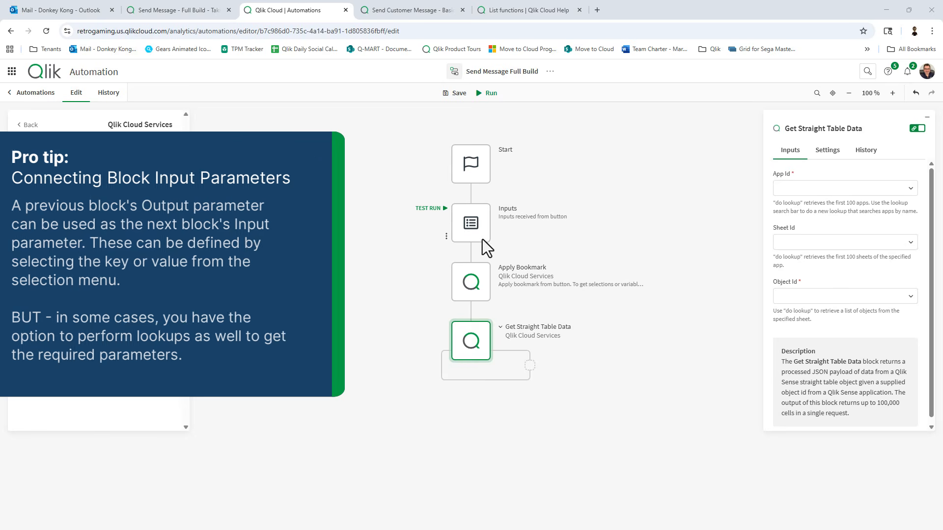
click(481, 276)
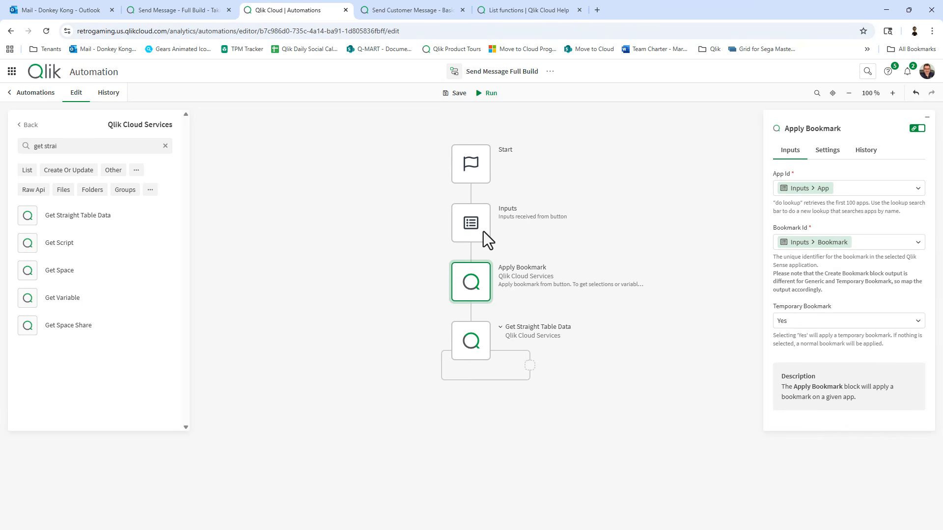
mouse_move(472, 228)
click(474, 227)
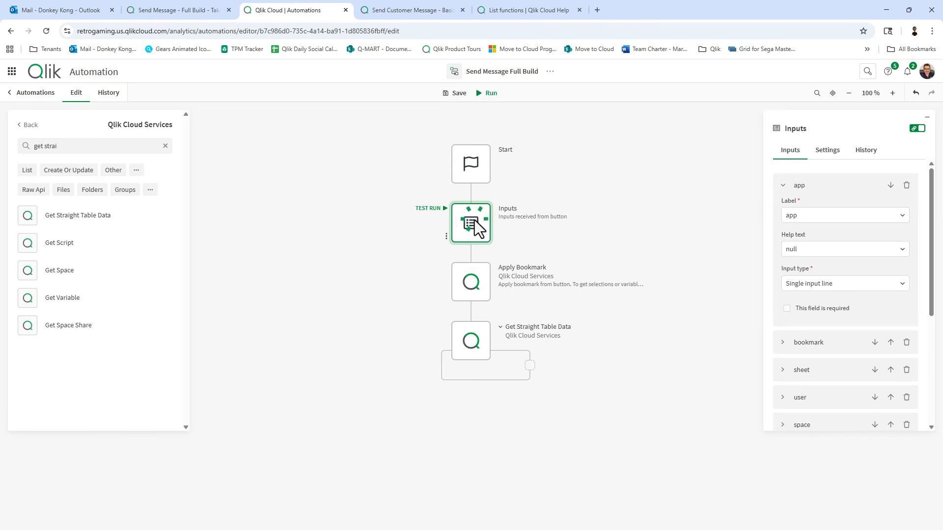
click(784, 190)
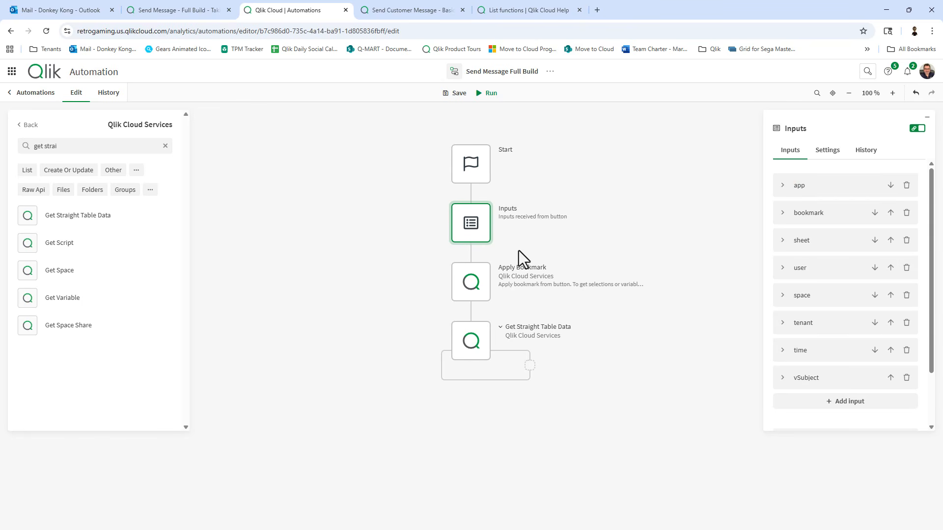
click(484, 287)
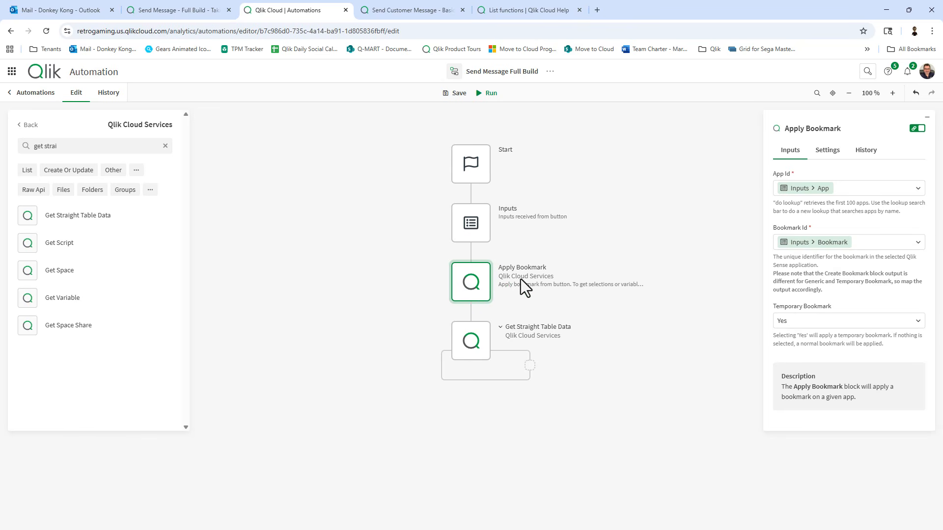
mouse_move(490, 333)
click(482, 339)
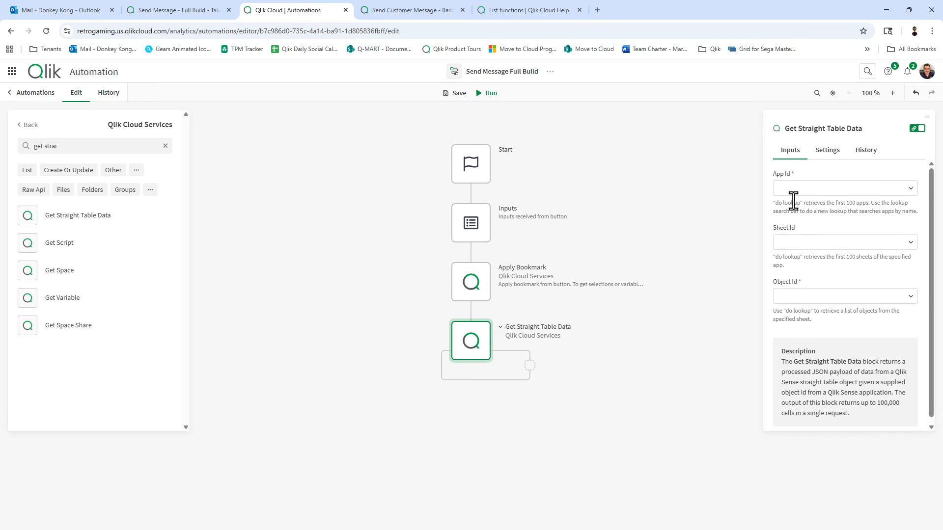
Map App Id to the Inputs > app value, then delete that chip, leaving App Id empty.
click(908, 189)
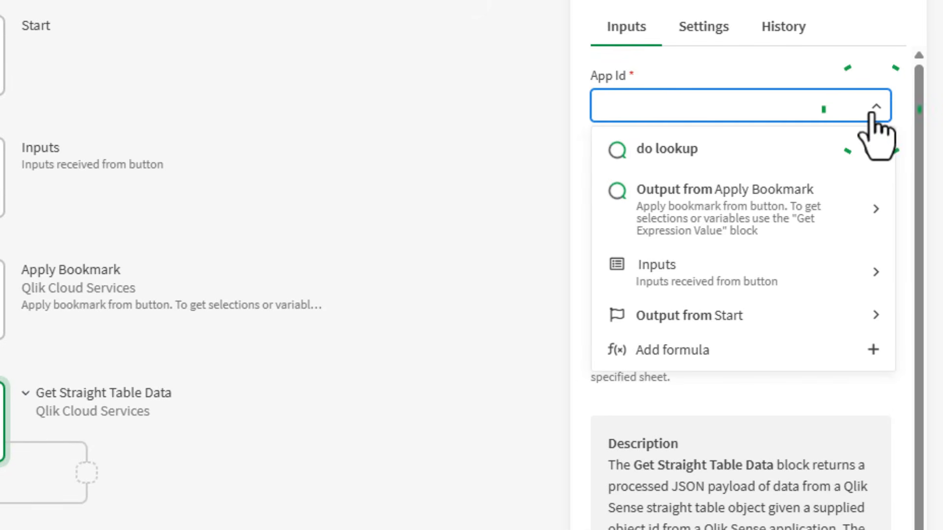
click(756, 278)
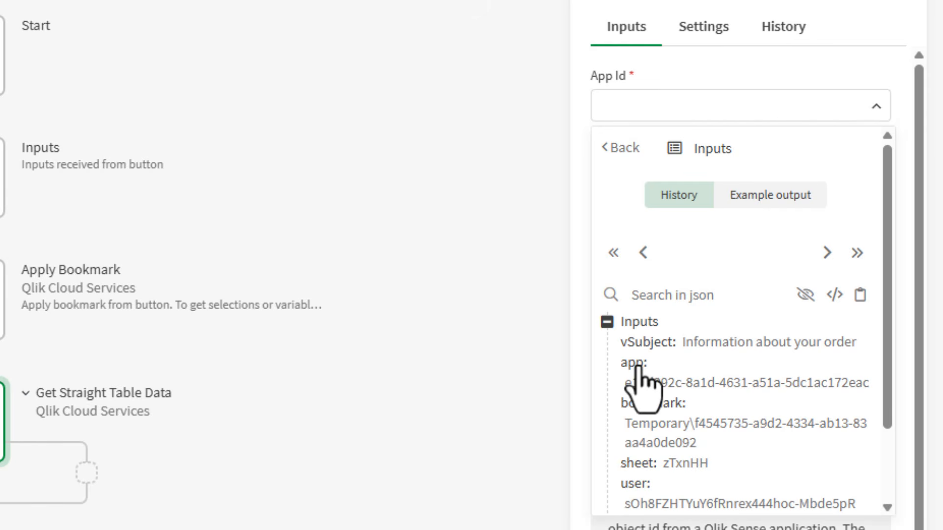
scroll(688, 344, down, 1)
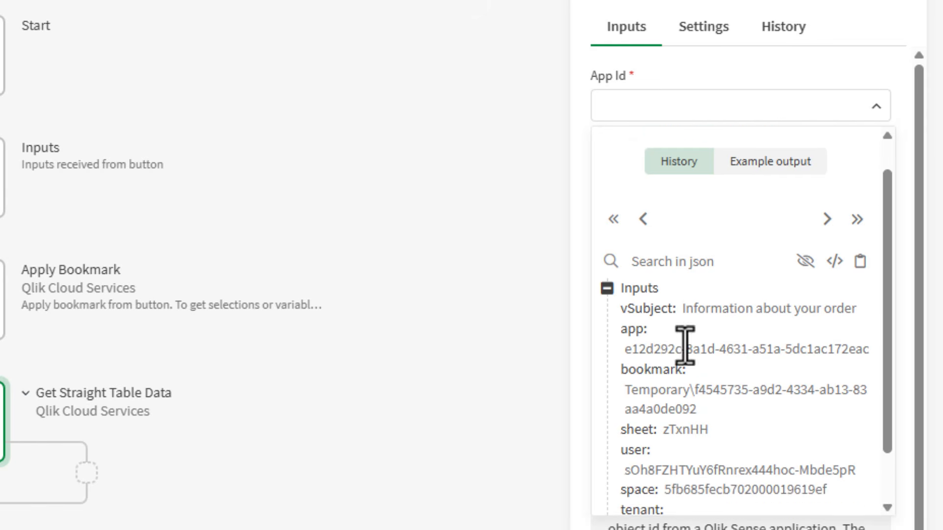
scroll(682, 368, down, 2)
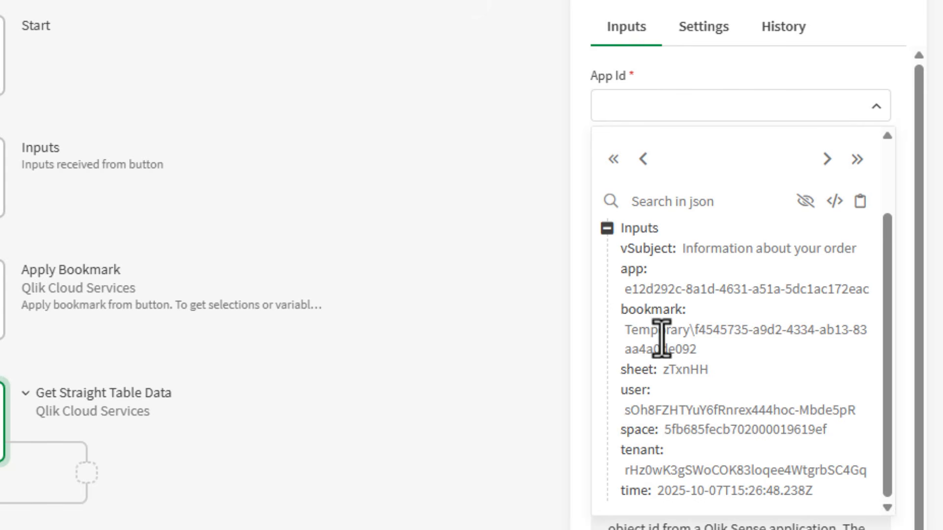
click(633, 269)
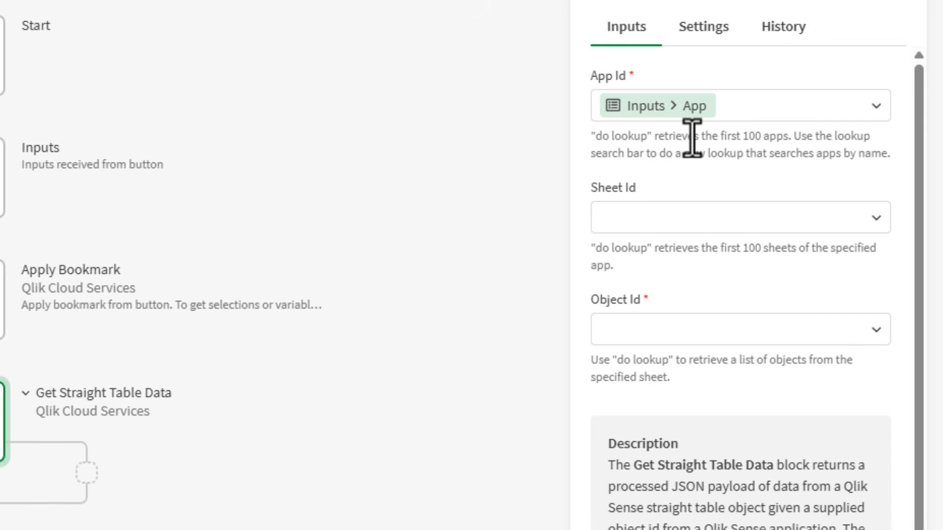
click(740, 105)
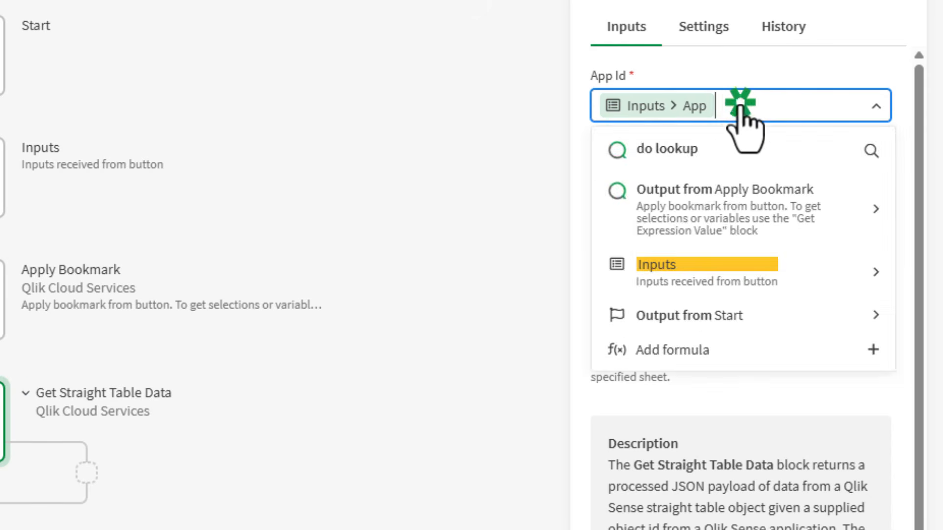
key(BackSpace)
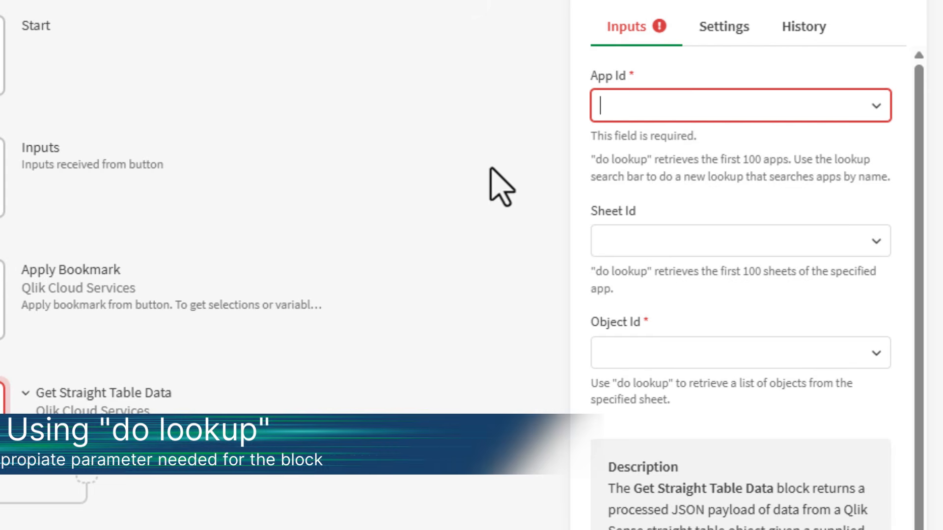
Look up apps for App Id, compare the ID in the sheet URL, and pick Send Message - Full Build.
click(808, 112)
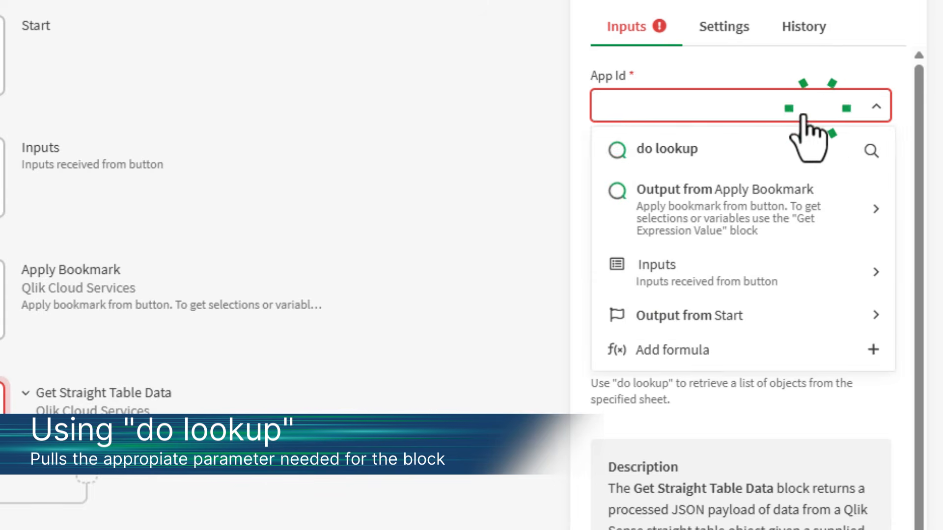
click(707, 145)
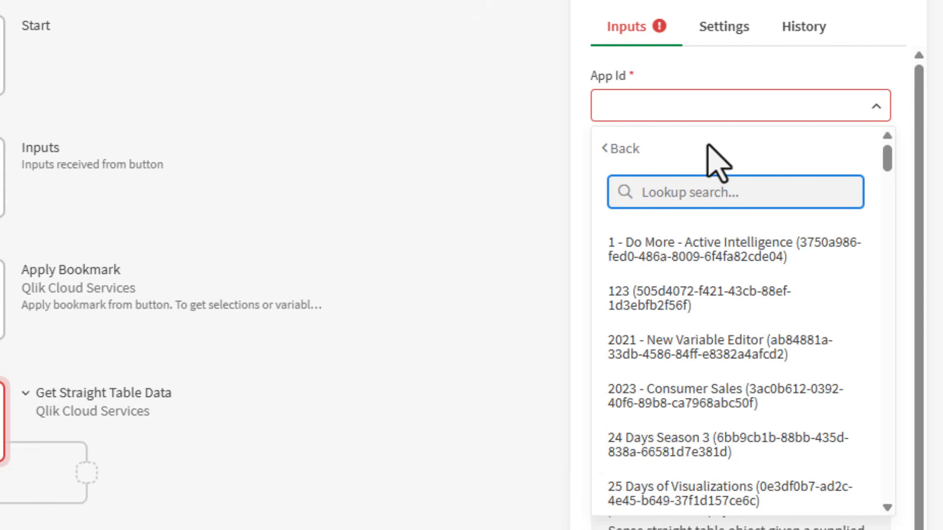
click(172, 9)
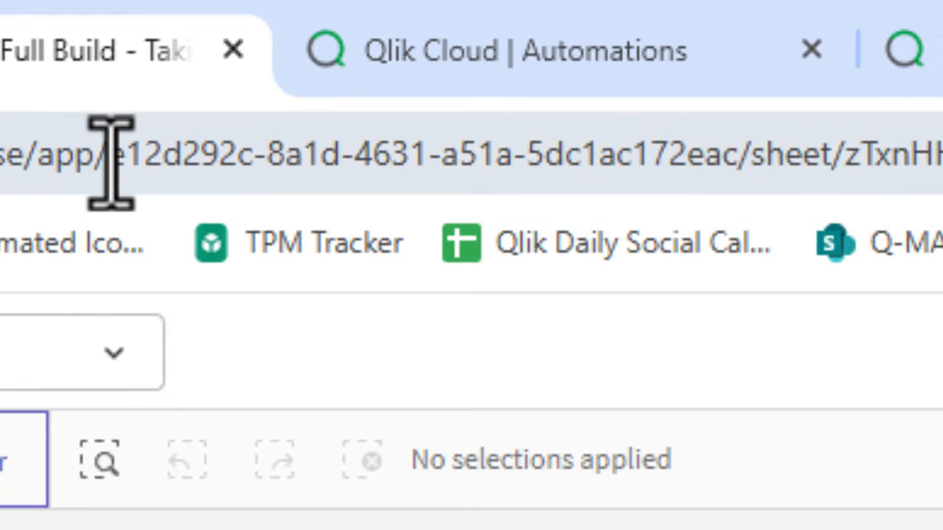
click(208, 32)
drag(118, 159, 743, 192)
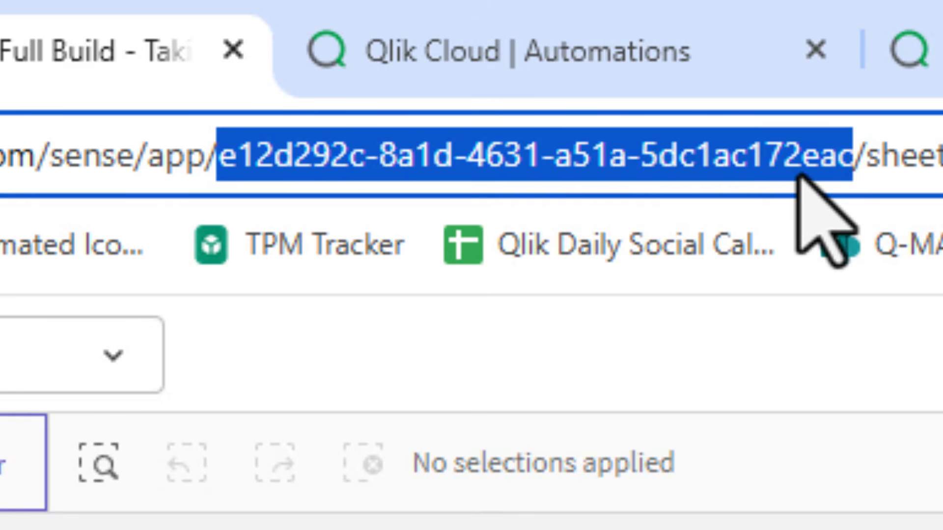
click(608, 60)
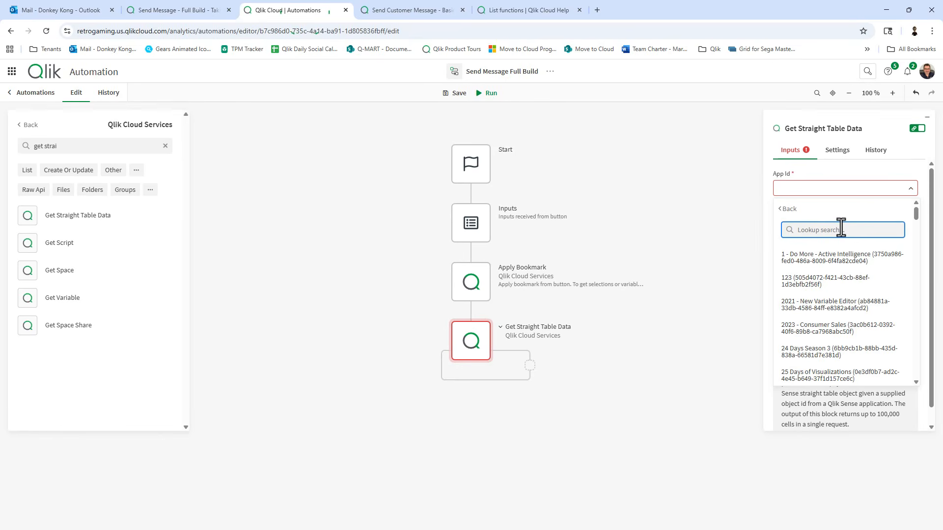
text(full)
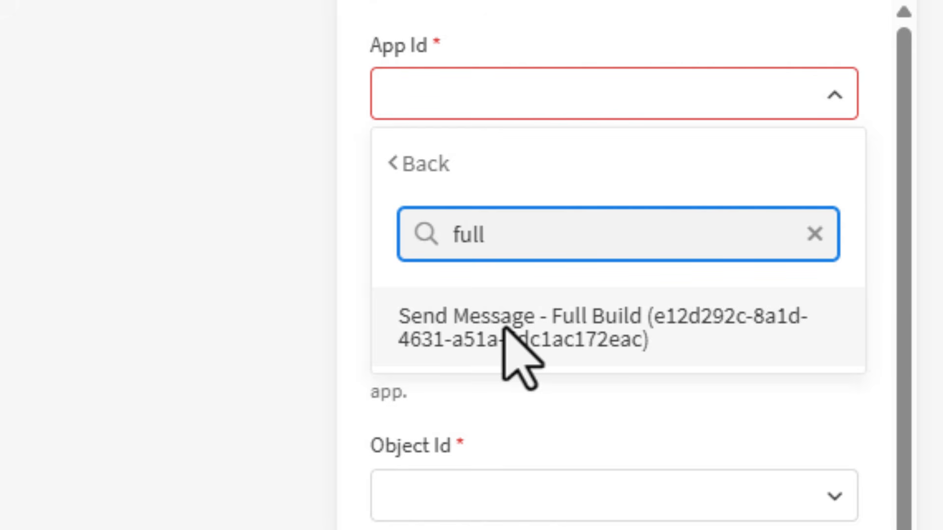
click(622, 347)
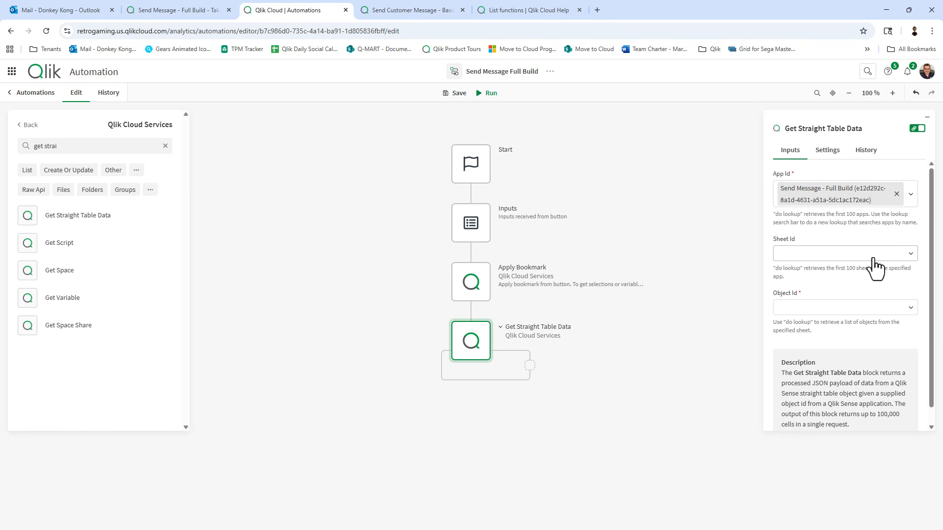
Look up sheets for Sheet Id and choose 'Taking Action On Your Data - Part 4', checking it in Qlik Sense.
click(872, 258)
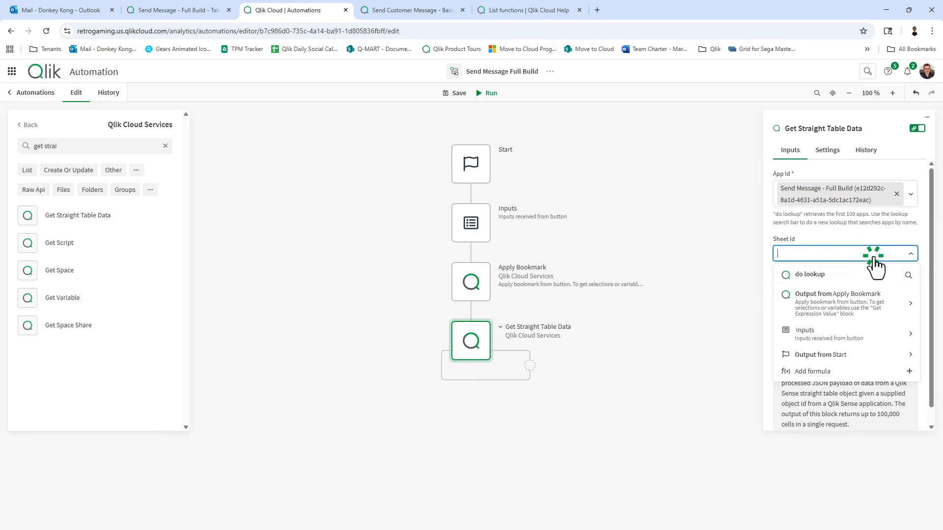
click(843, 275)
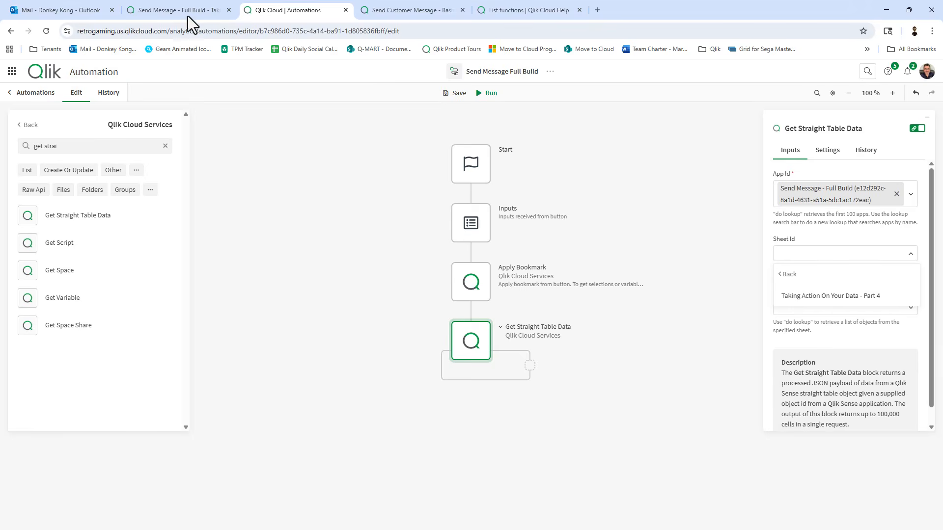
click(174, 8)
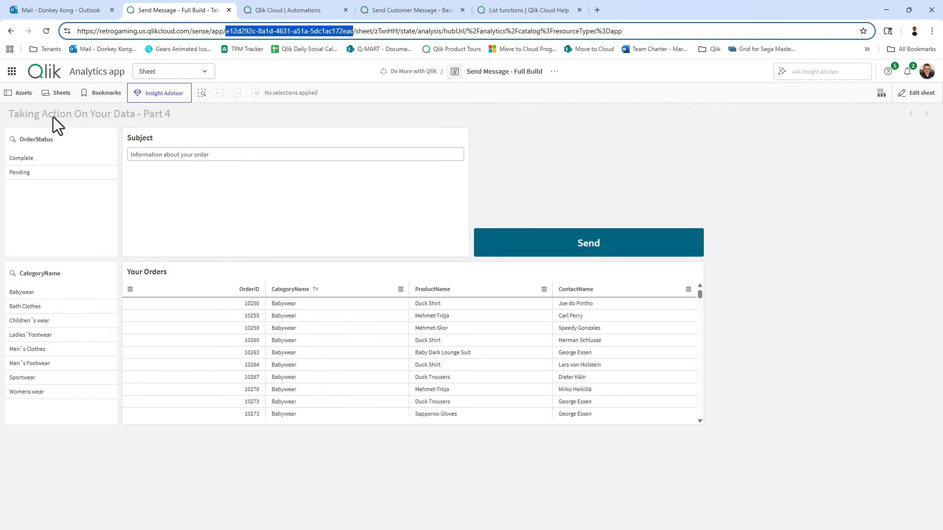
click(267, 12)
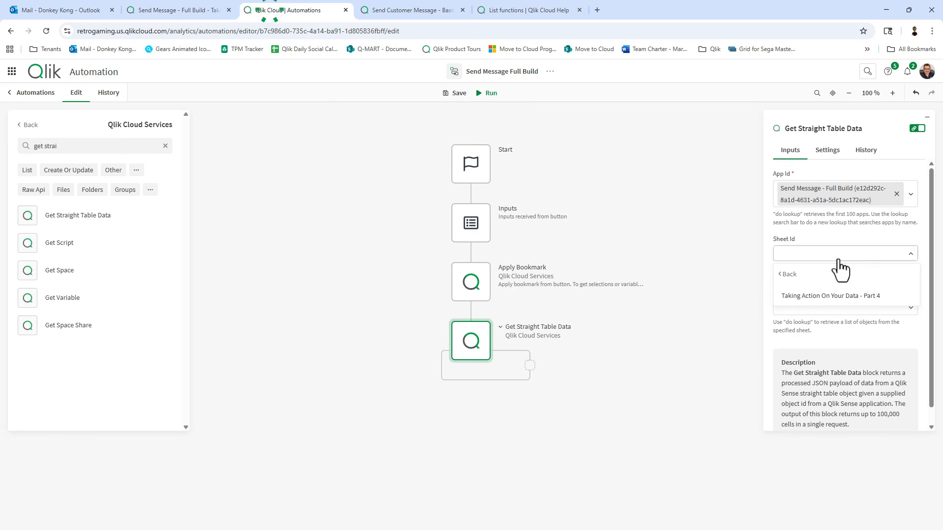
click(837, 297)
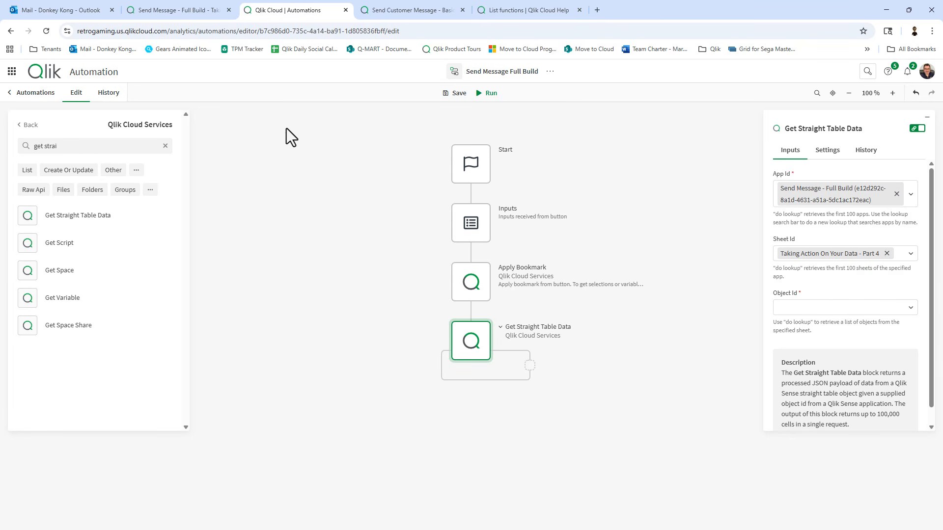
click(179, 12)
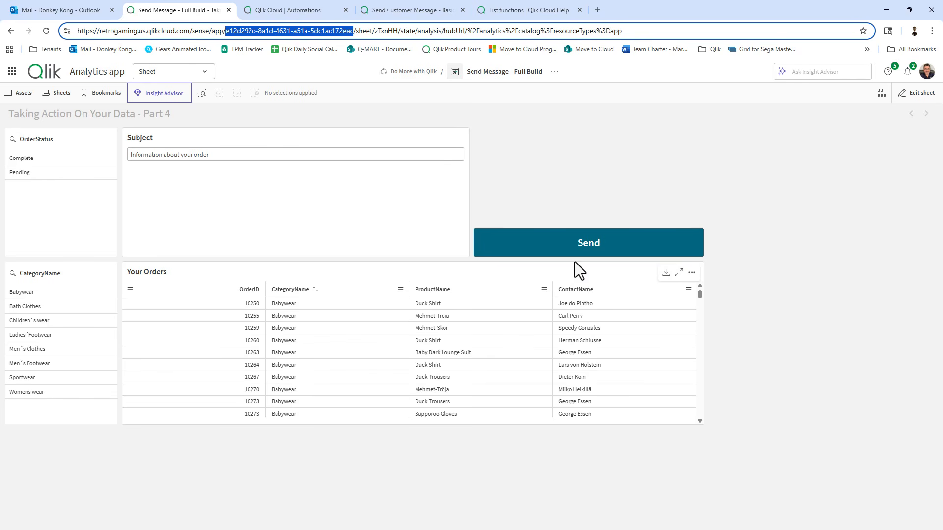
click(302, 9)
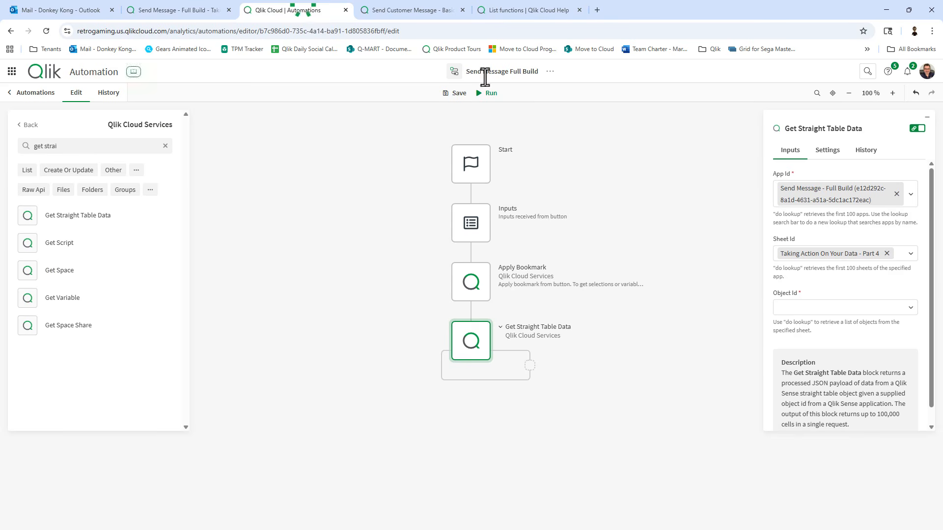
Set Object Id via lookup to the 'Your Orders - SpjMAcd' table object.
click(884, 308)
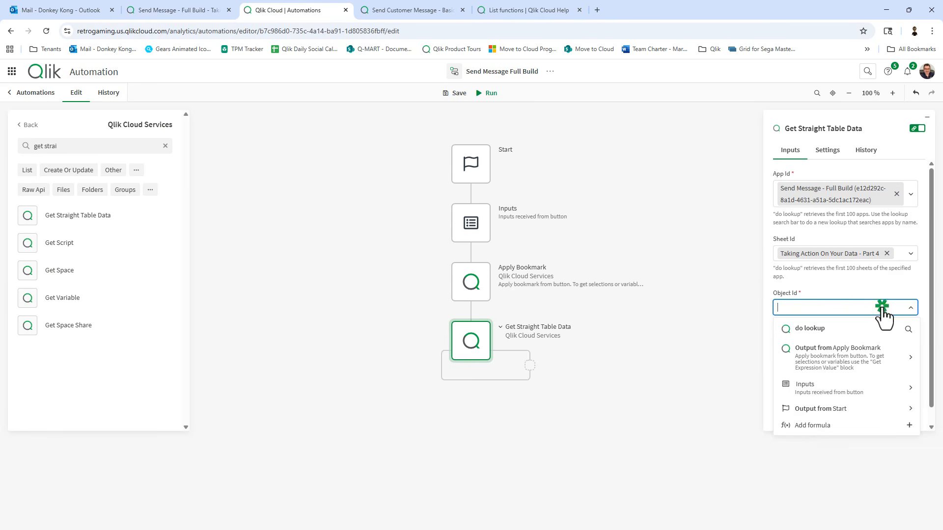
click(824, 330)
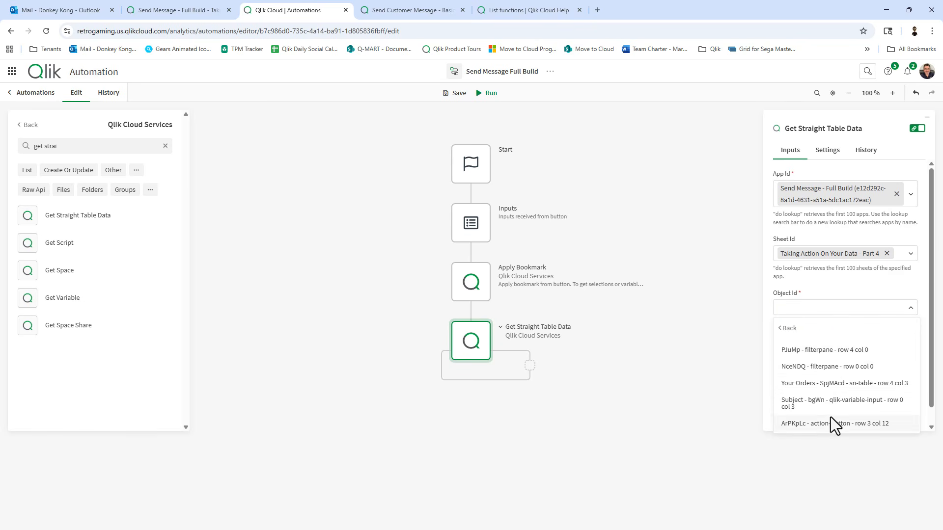
click(171, 10)
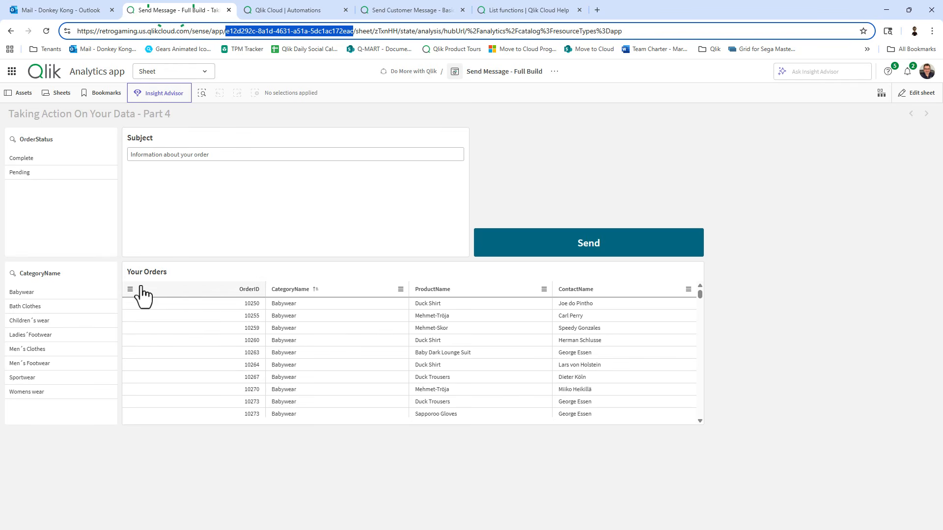
click(273, 6)
click(832, 384)
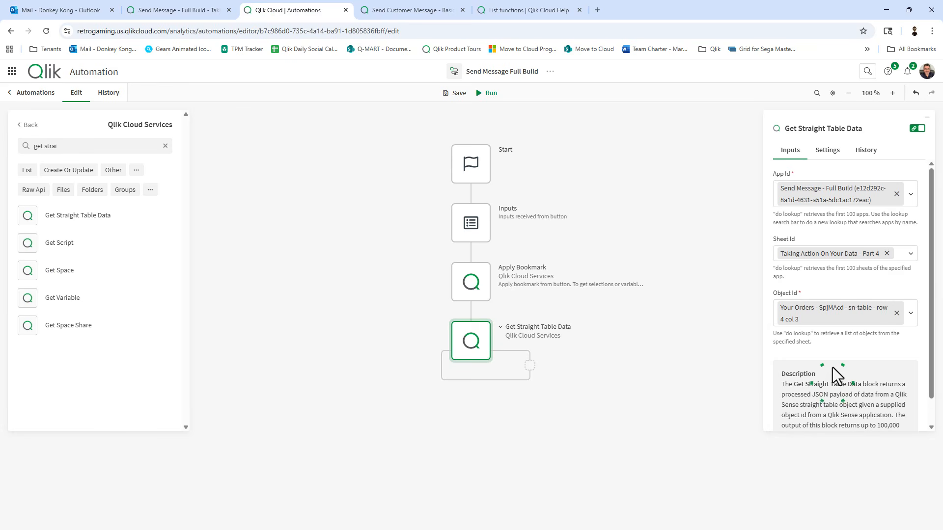
Review the Inputs, Apply Bookmark and Get Straight Table Data blocks, then save the automation.
scroll(831, 341, down, 1)
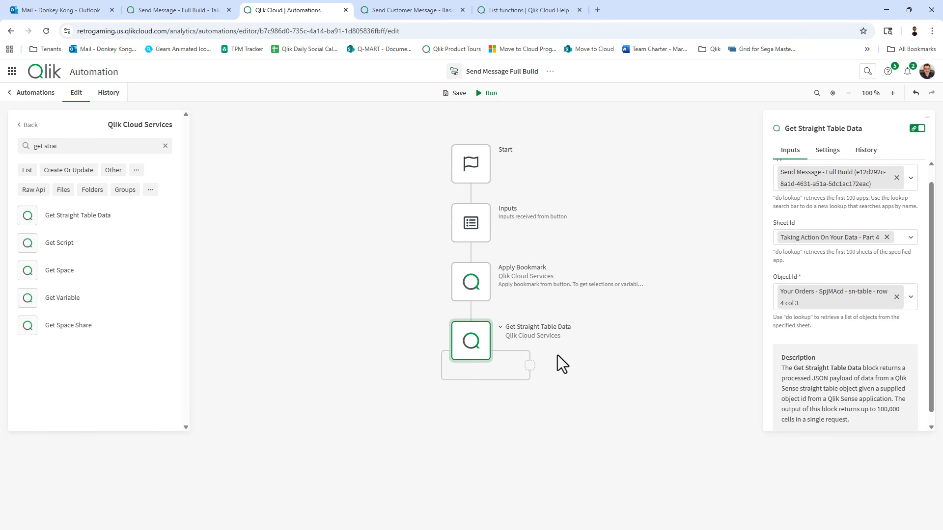
scroll(620, 430, up, 1)
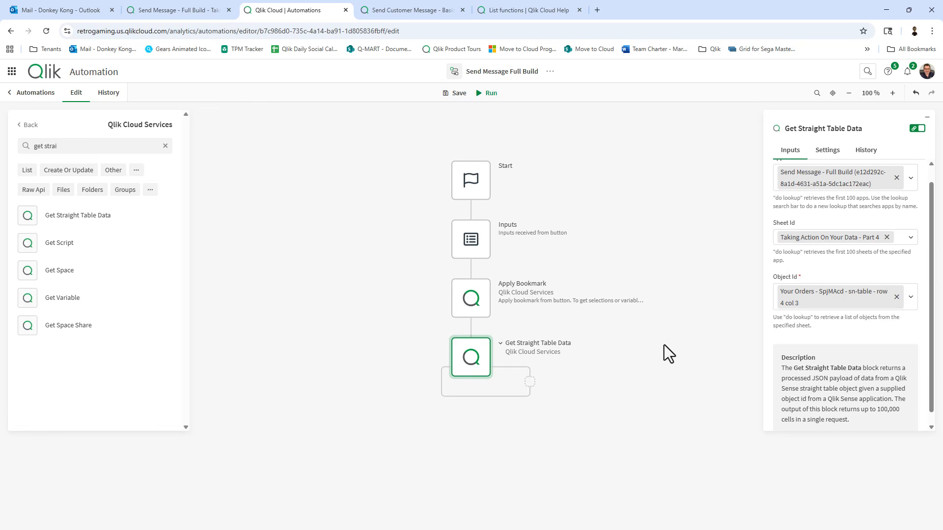
scroll(853, 270, up, 1)
click(480, 237)
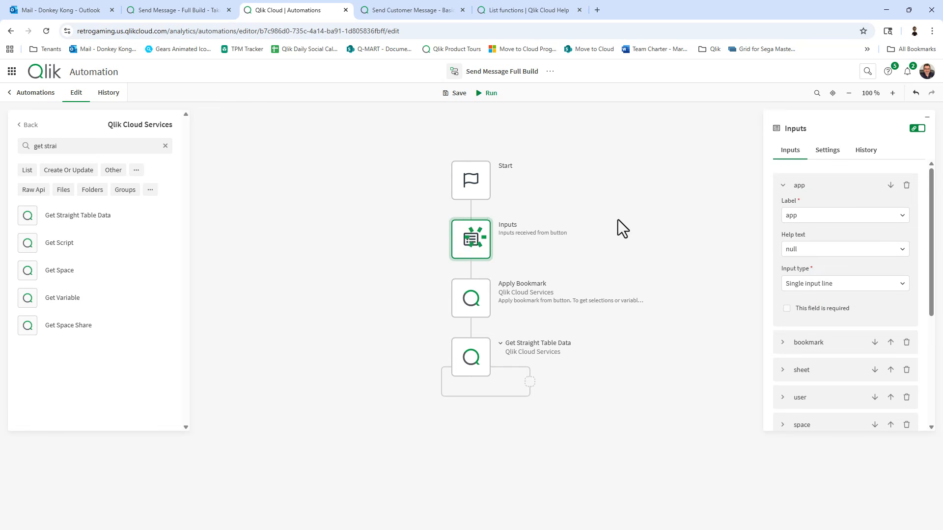
click(495, 284)
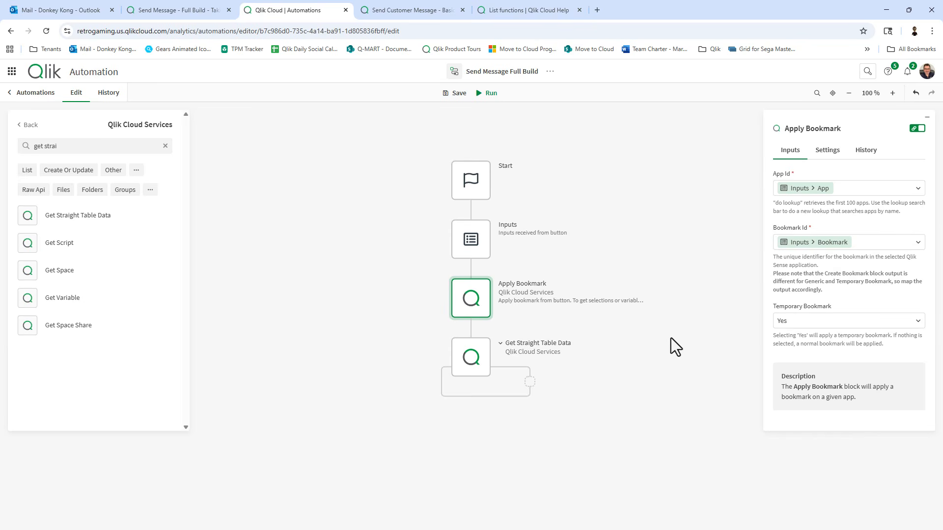
click(478, 337)
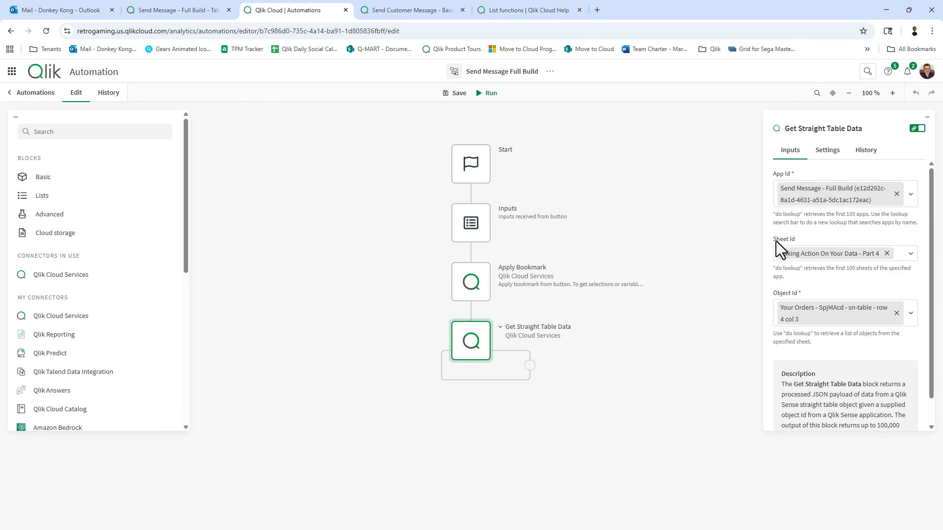
click(453, 94)
Trigger the automation from the sheet's Send button and open its run history.
click(175, 12)
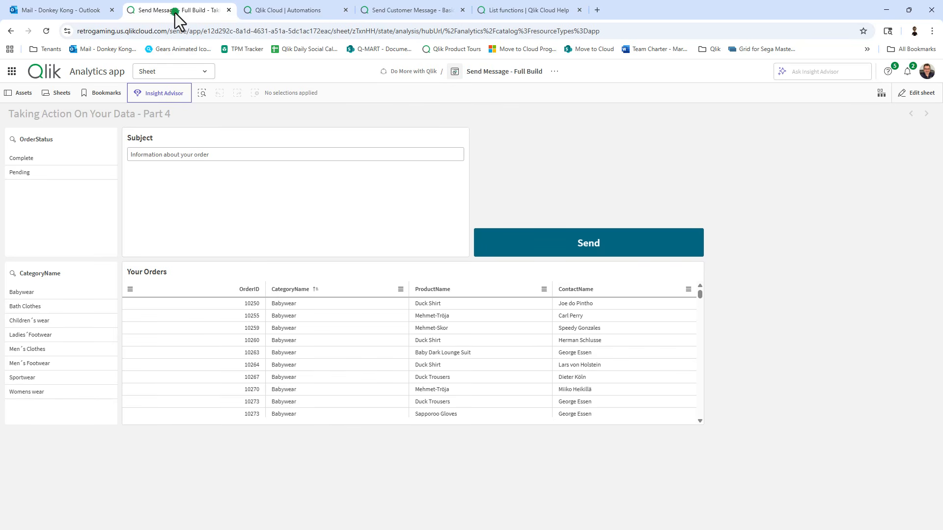
click(540, 240)
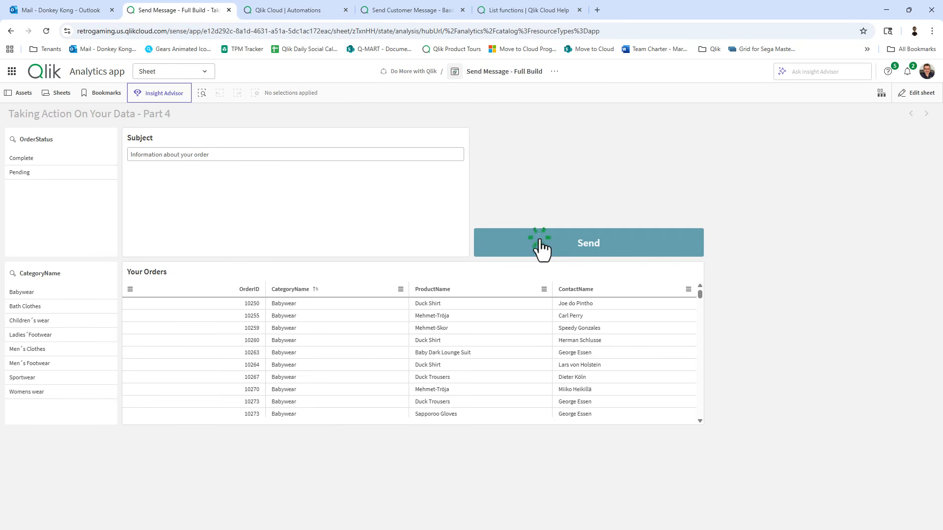
click(273, 7)
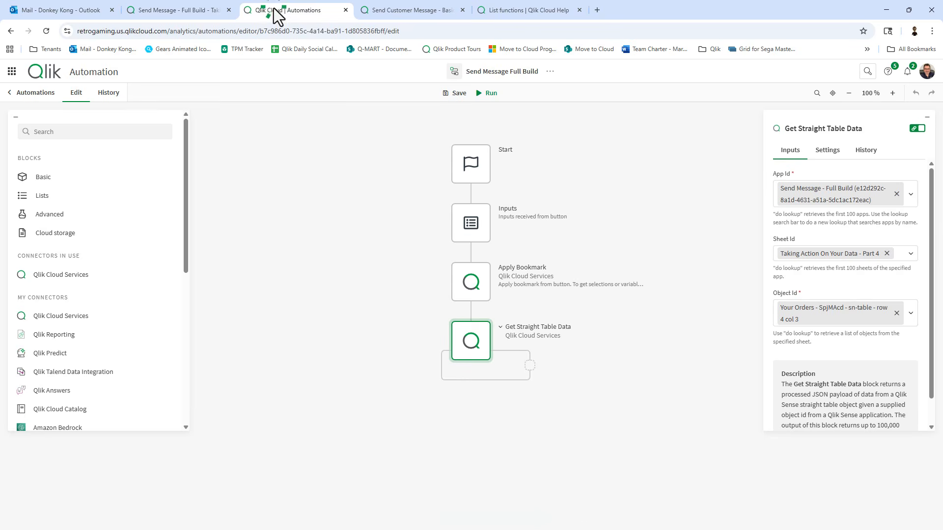
click(105, 95)
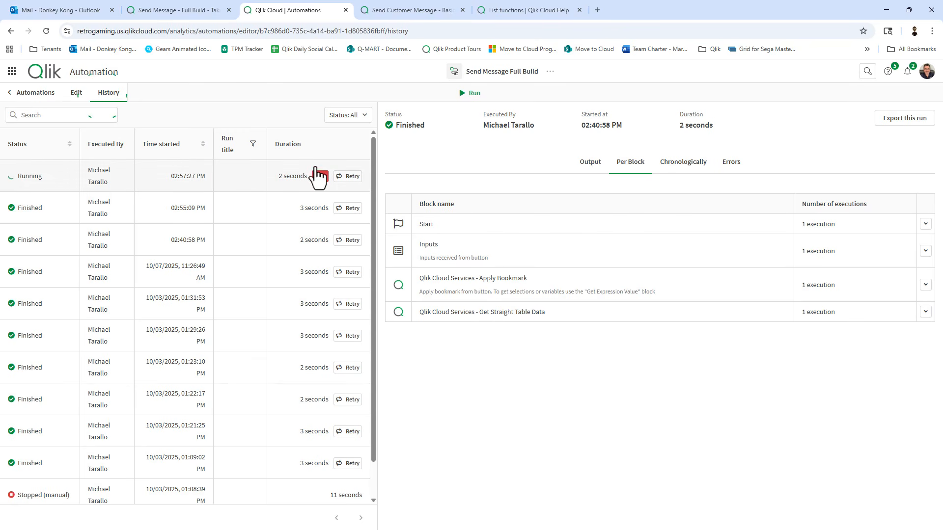
Follow the running run in execution order, expanding Apply Bookmark and Get Straight Table Data input and output.
click(60, 190)
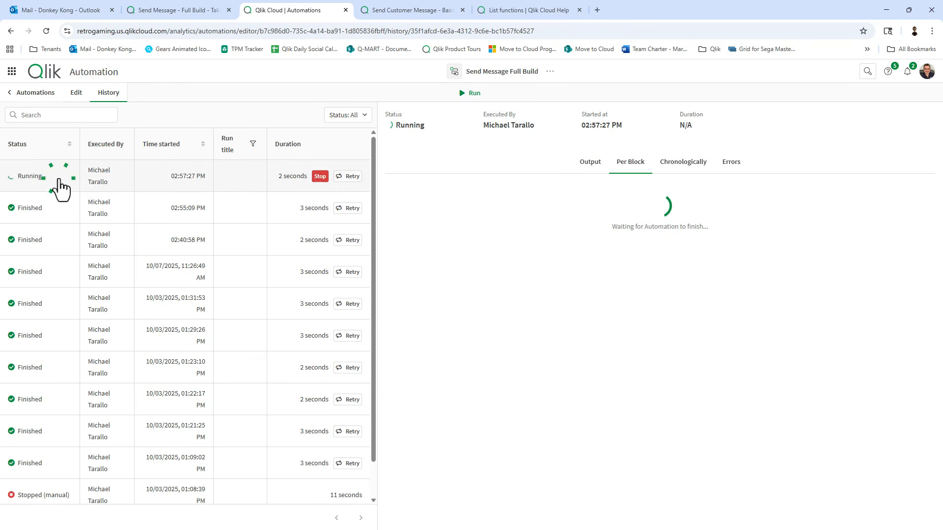
click(670, 163)
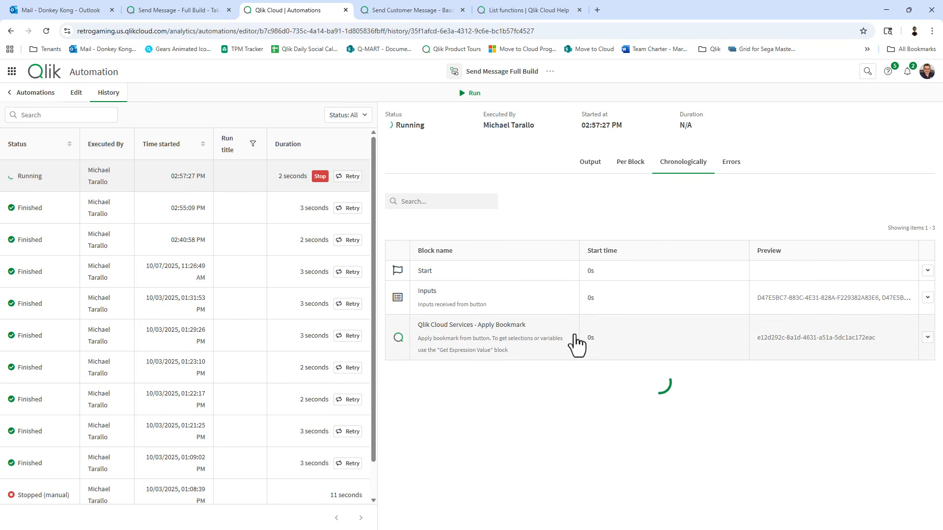
click(651, 347)
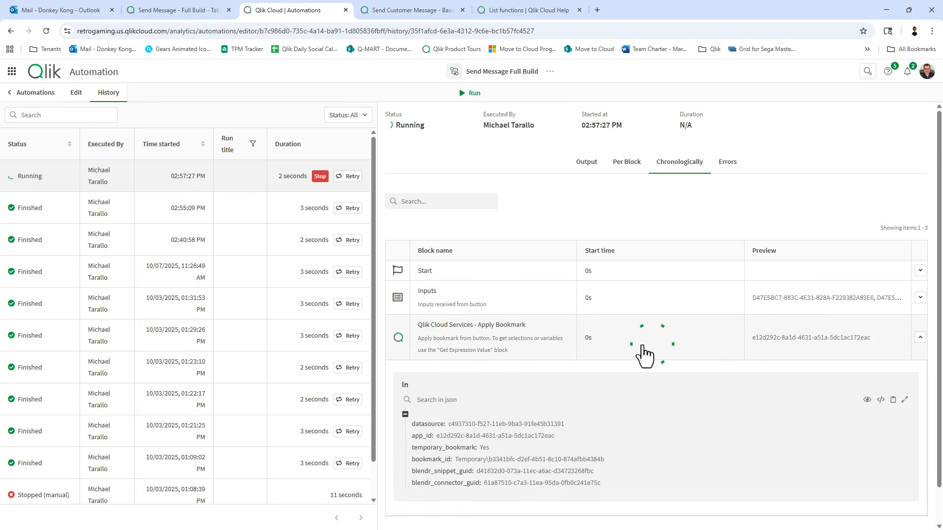
scroll(516, 408, down, 1)
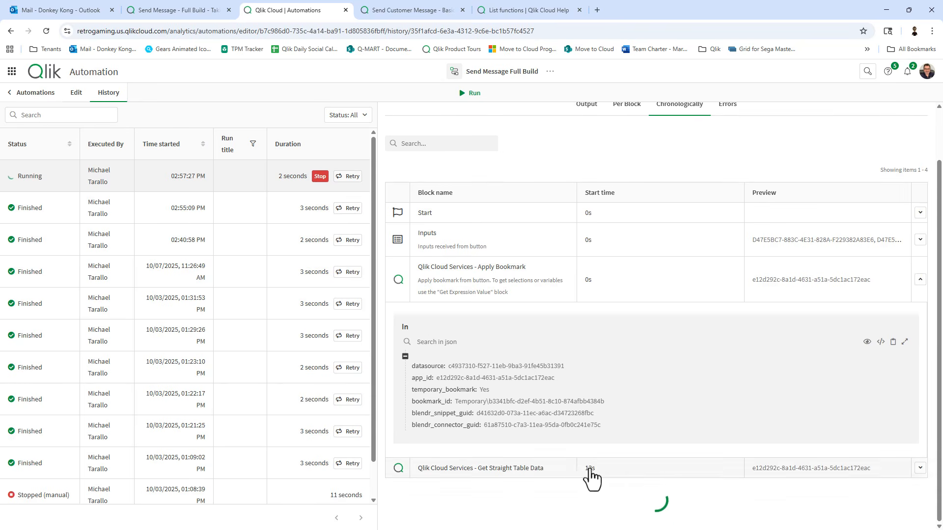
click(623, 471)
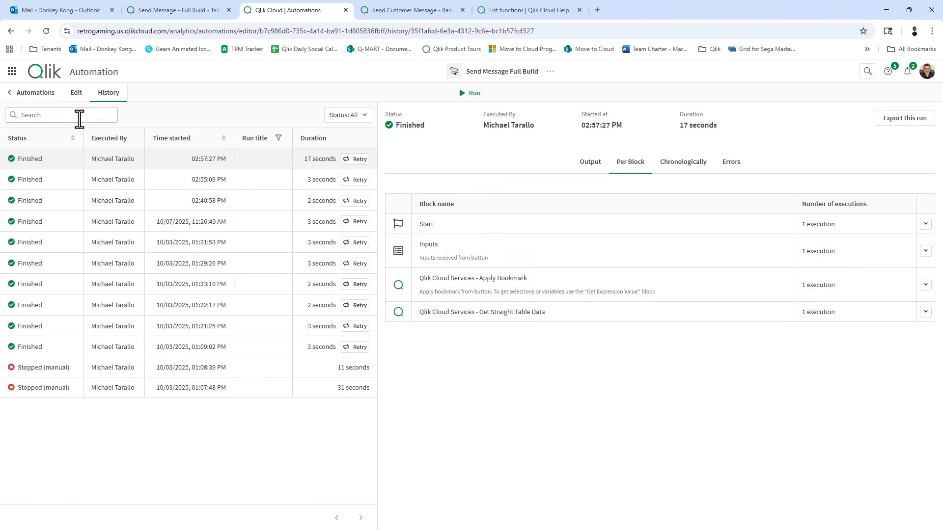
click(549, 318)
Page through the Get Straight Table Data output records up to item 19, OrderID 10298.
scroll(555, 329, down, 2)
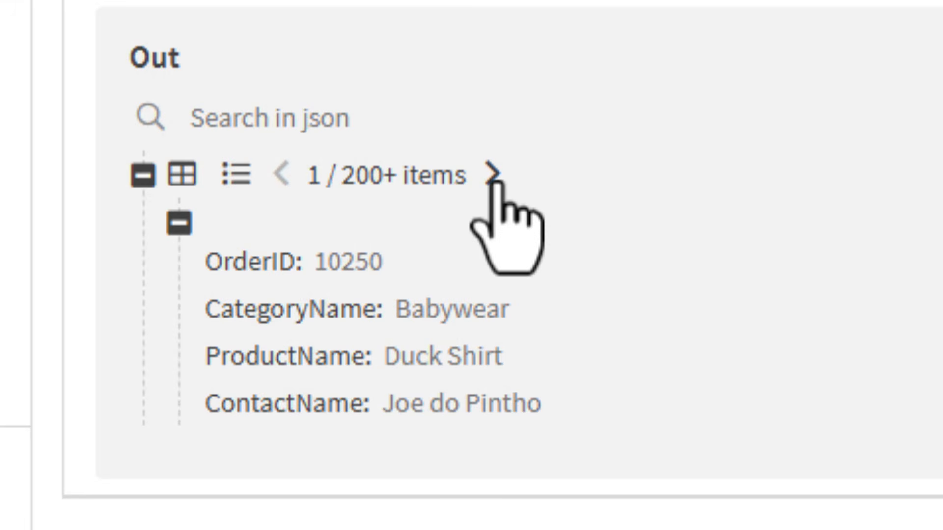
click(495, 178)
double_click(495, 178)
double_click(495, 178)
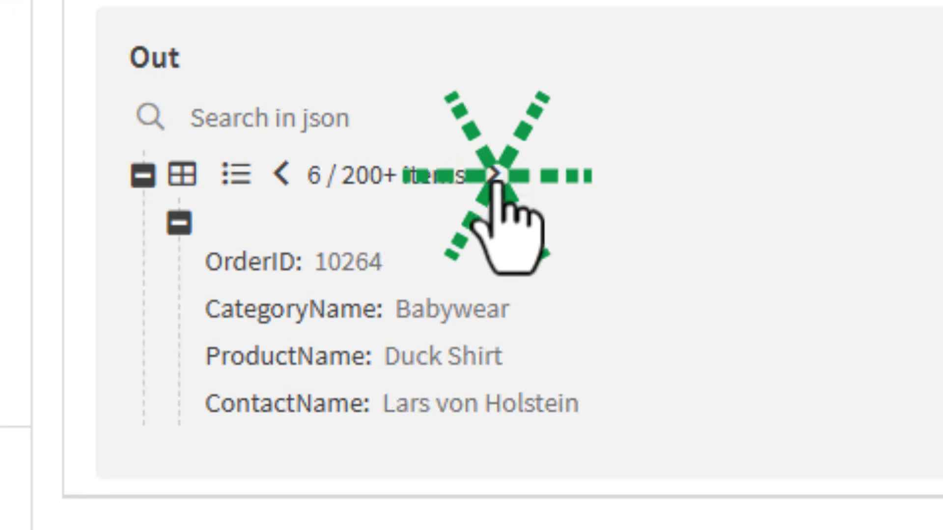
double_click(495, 177)
click(496, 178)
triple_click(497, 177)
double_click(498, 174)
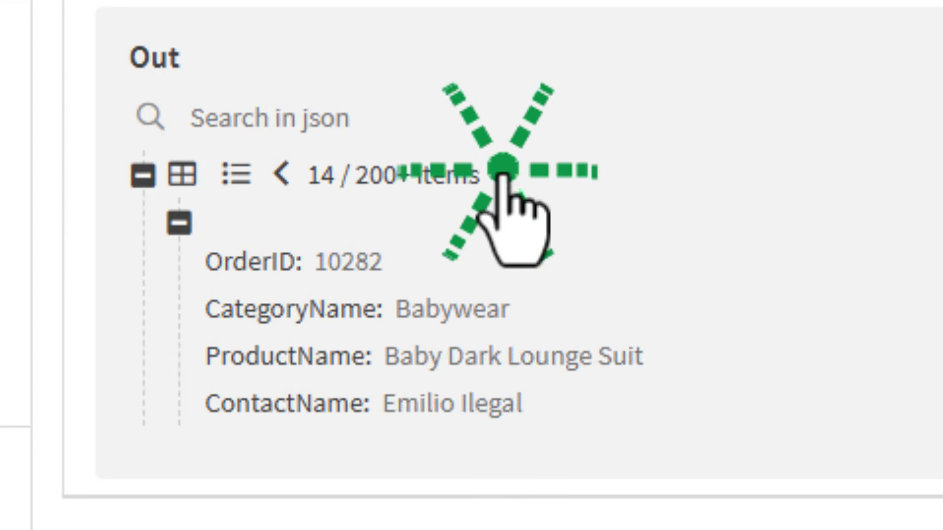
triple_click(501, 171)
double_click(502, 170)
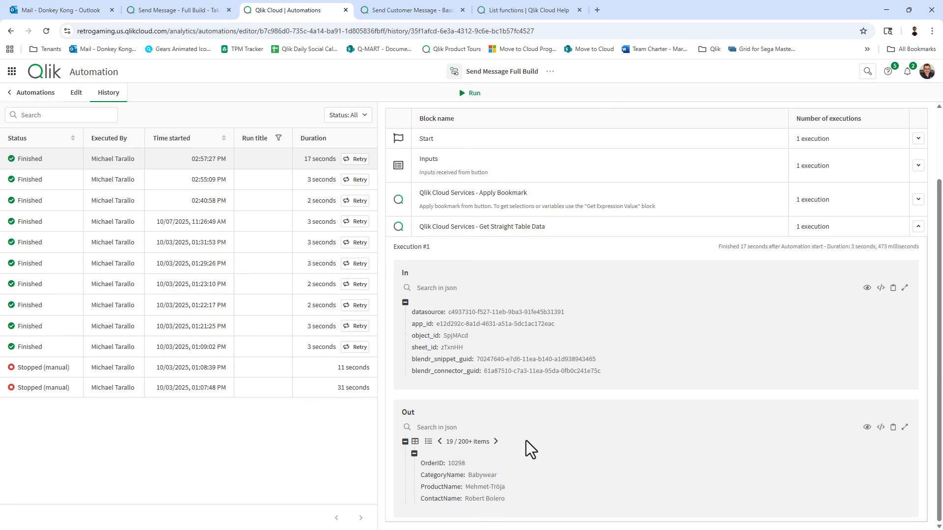
Add a Variable block below Get Straight Table Data and begin defining a new variable.
click(76, 94)
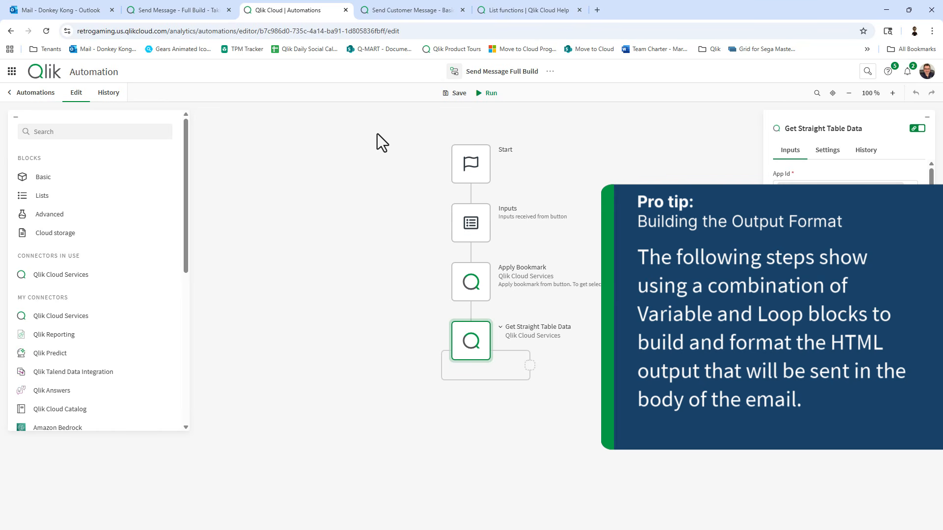
click(354, 140)
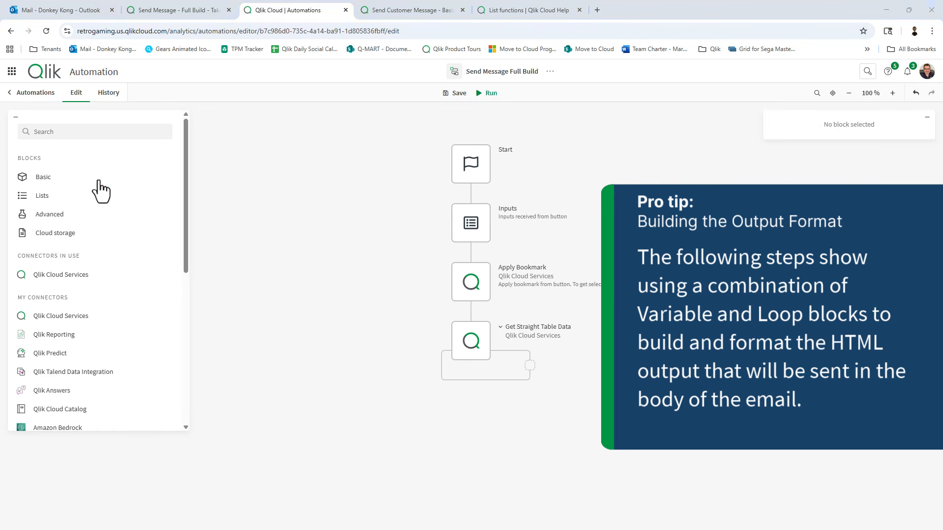
click(95, 179)
scroll(97, 330, down, 1)
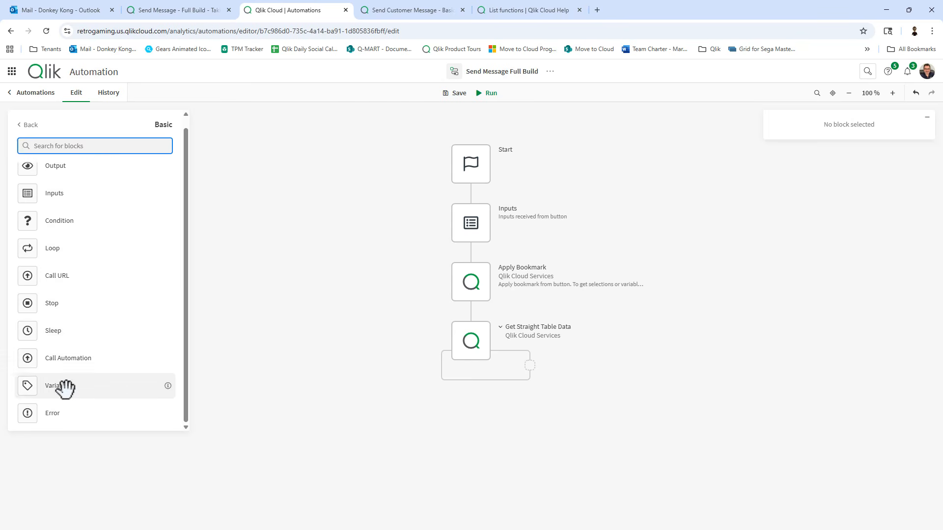
drag(61, 386, 493, 403)
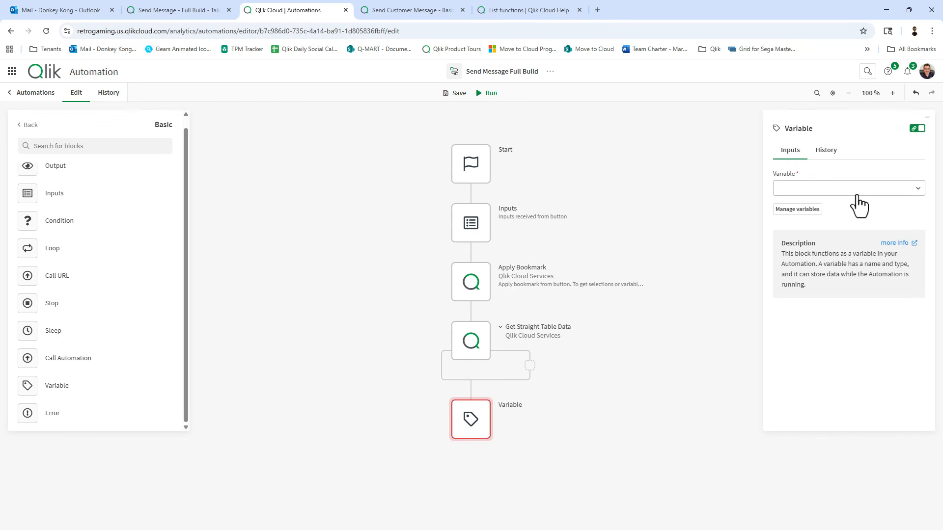
click(815, 210)
click(356, 293)
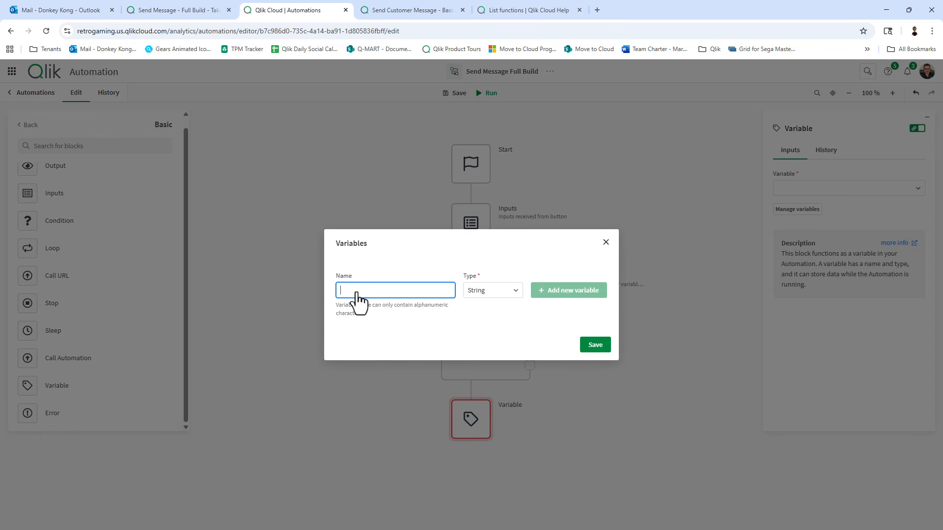
Create a new List variable named columnHeaders.
text(colum)
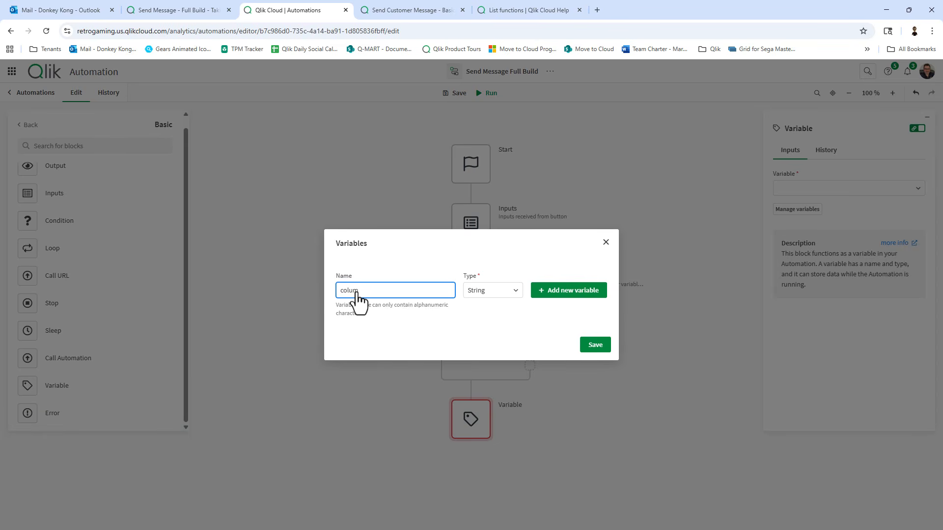
text(nHeaders)
click(491, 293)
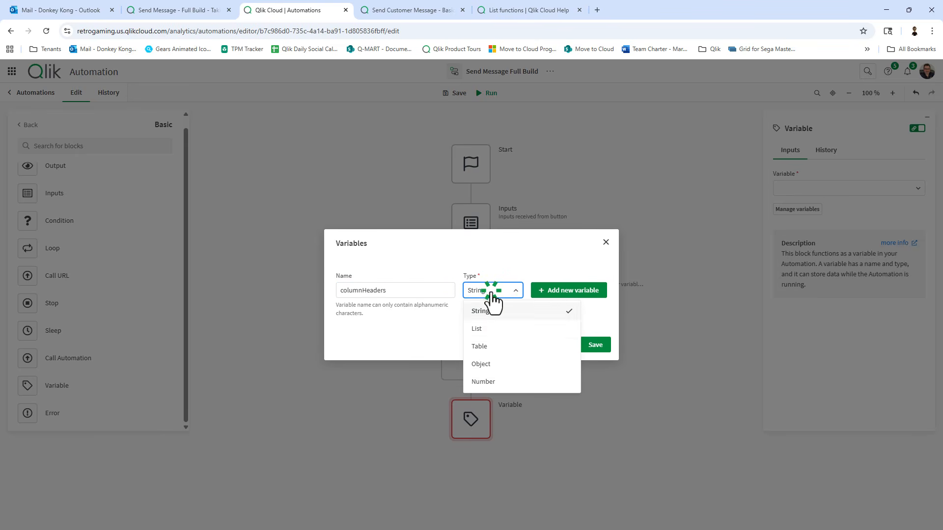
click(490, 329)
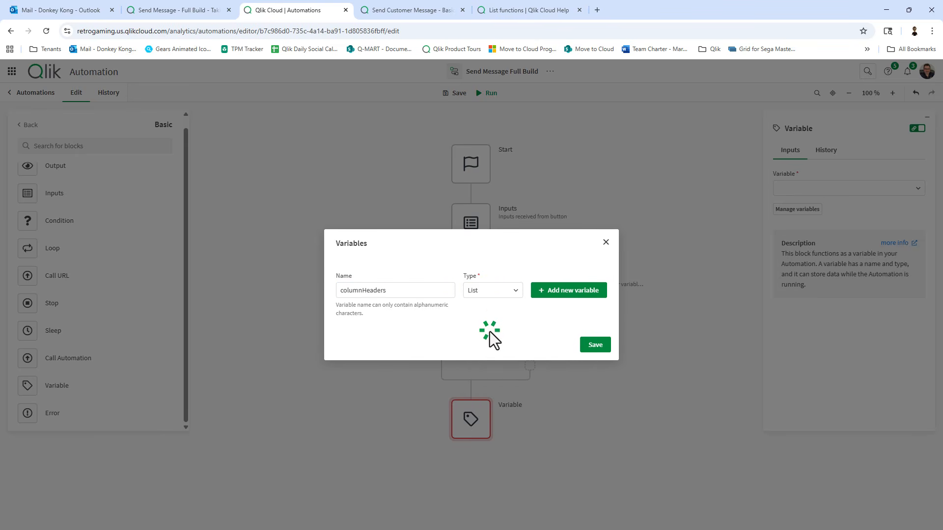
click(587, 345)
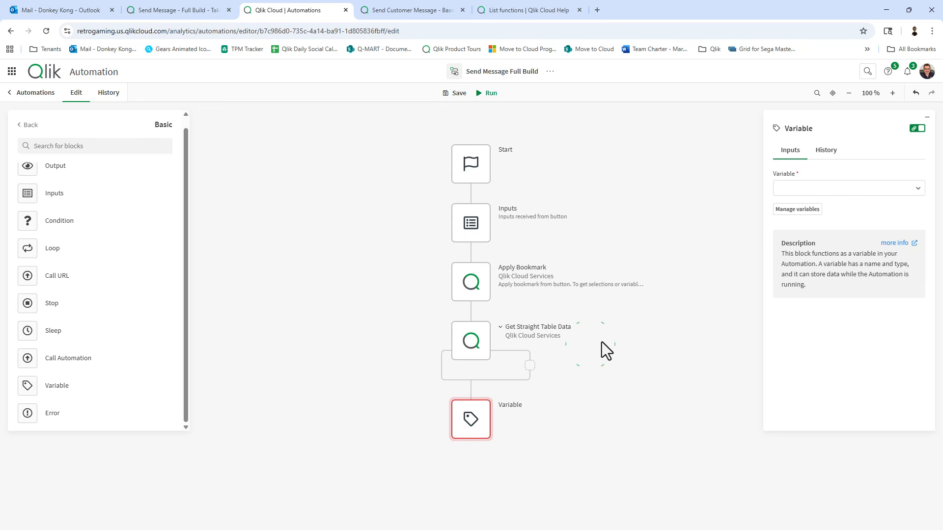
Assign columnHeaders to the block with a 'Merge other list into columnHeaders' operation.
click(904, 189)
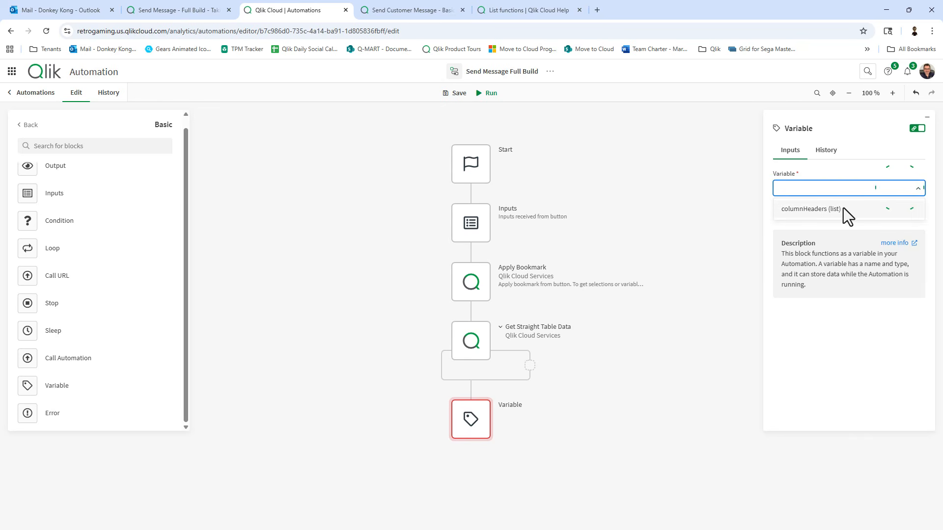
click(835, 208)
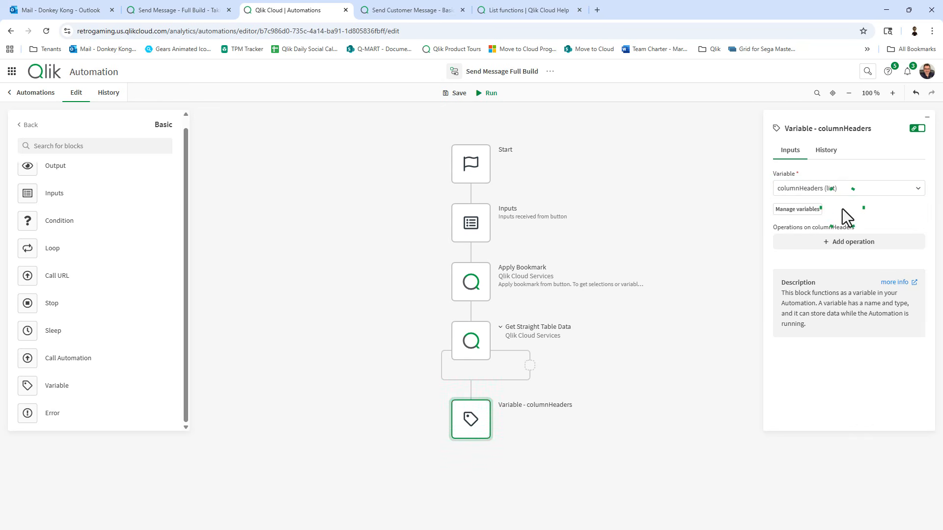
click(853, 243)
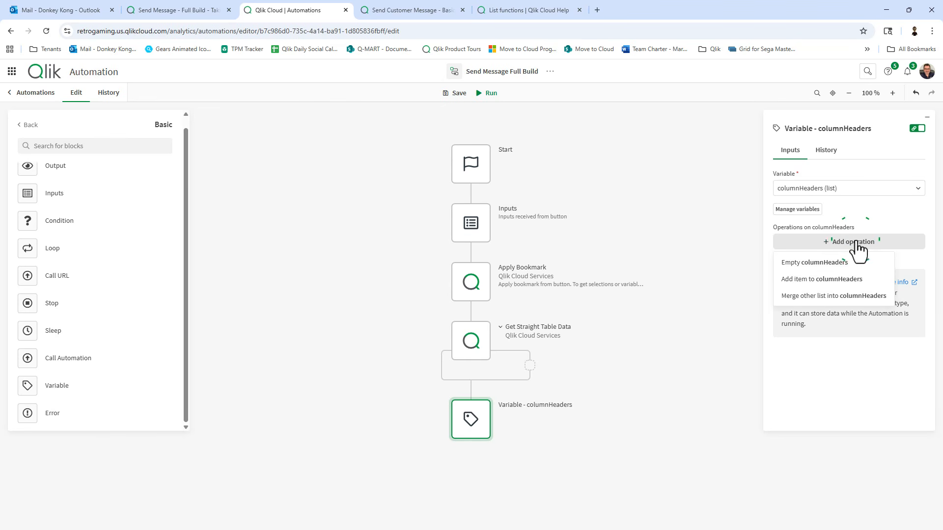
click(842, 294)
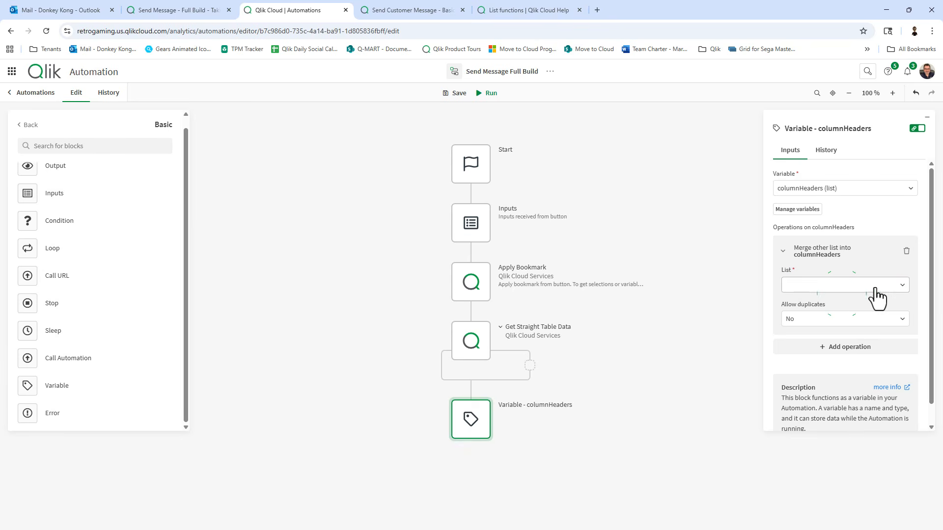
click(903, 285)
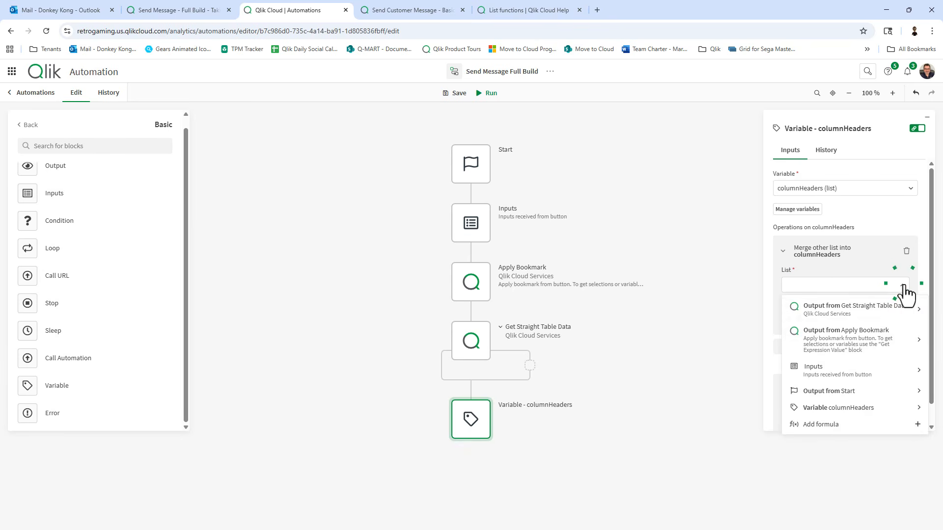
Set the merged list to Get keys of the Get Straight Table Data output, then save.
click(842, 425)
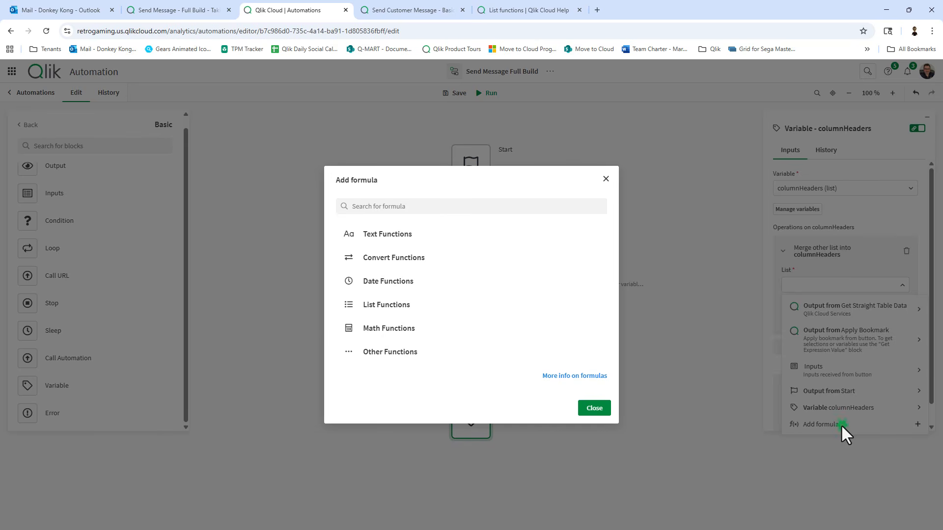
click(414, 309)
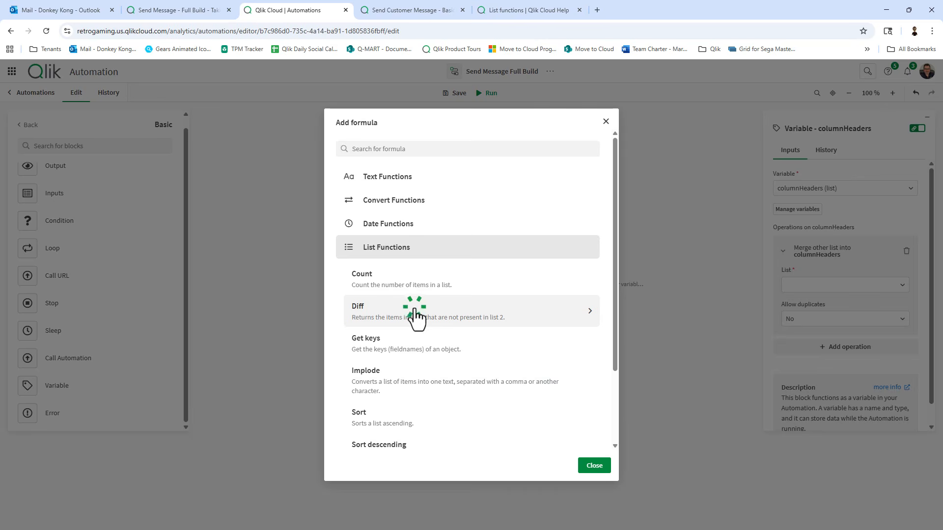
click(420, 350)
click(423, 327)
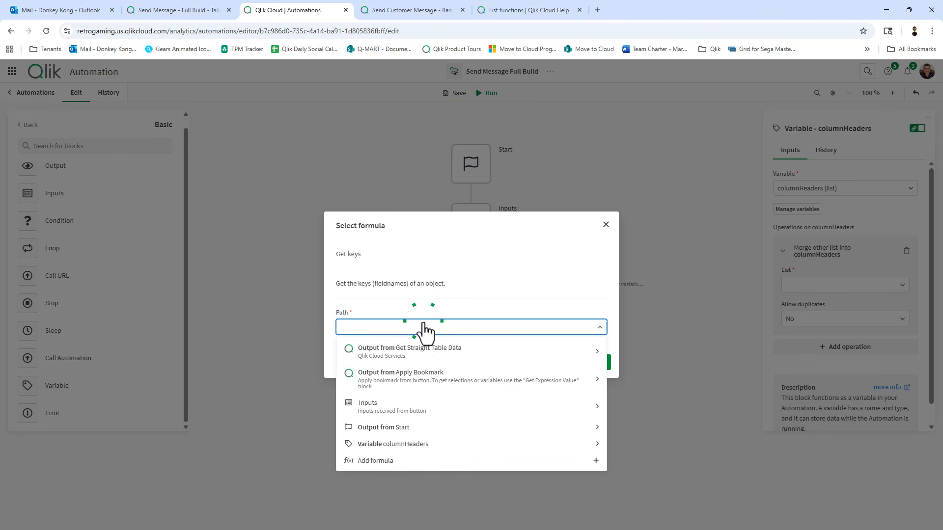
click(427, 352)
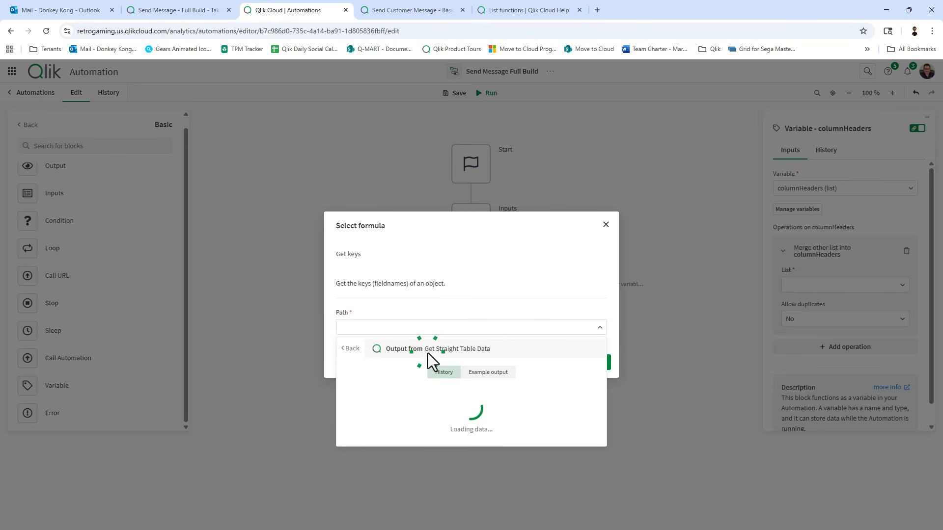
click(427, 347)
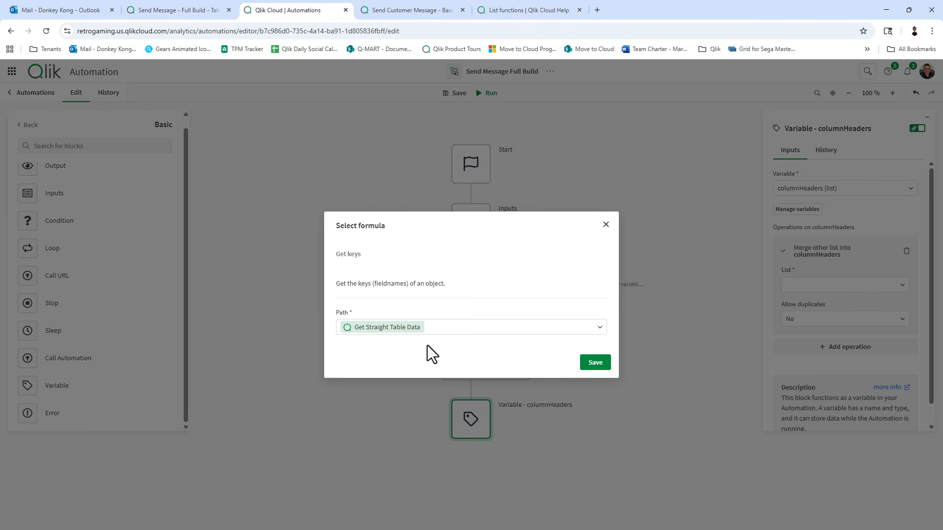
click(595, 363)
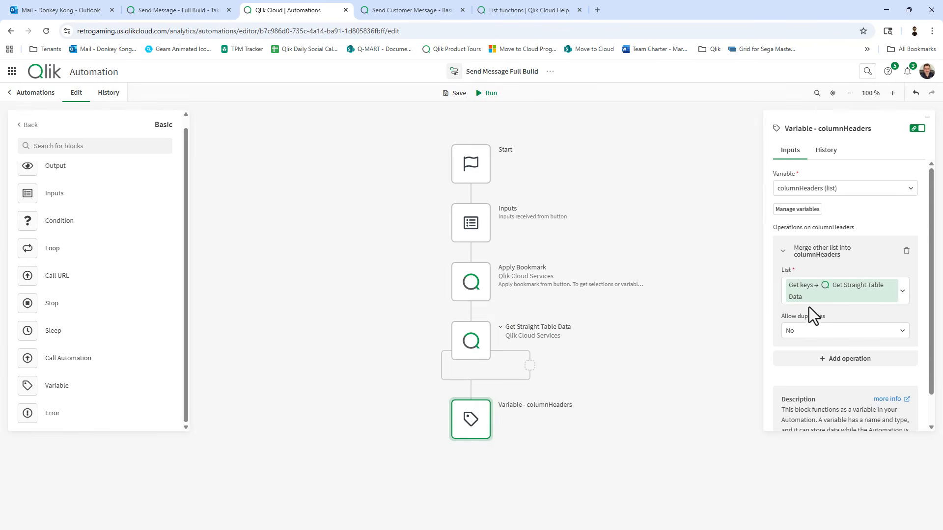
click(456, 93)
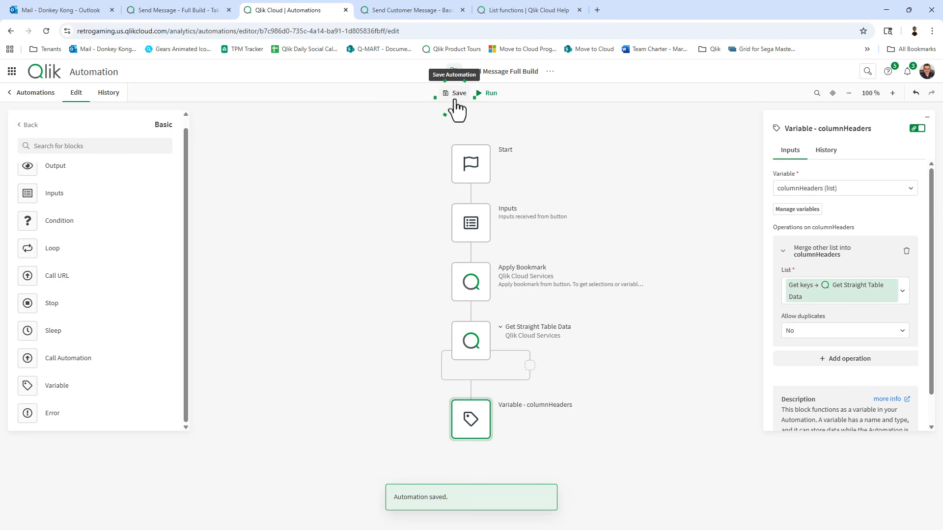
On the analytics sheet, clear the OrderStatus Pending selection and run Send.
click(175, 12)
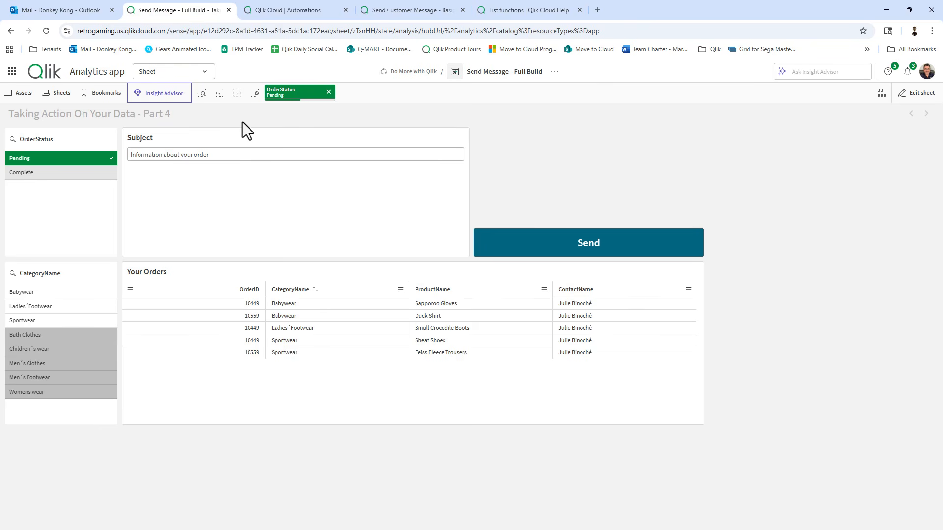
click(329, 92)
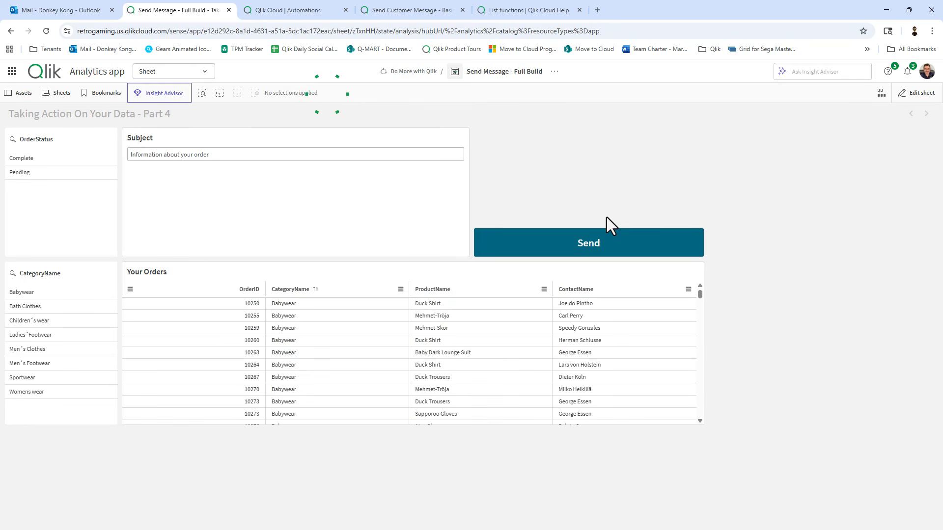
click(591, 248)
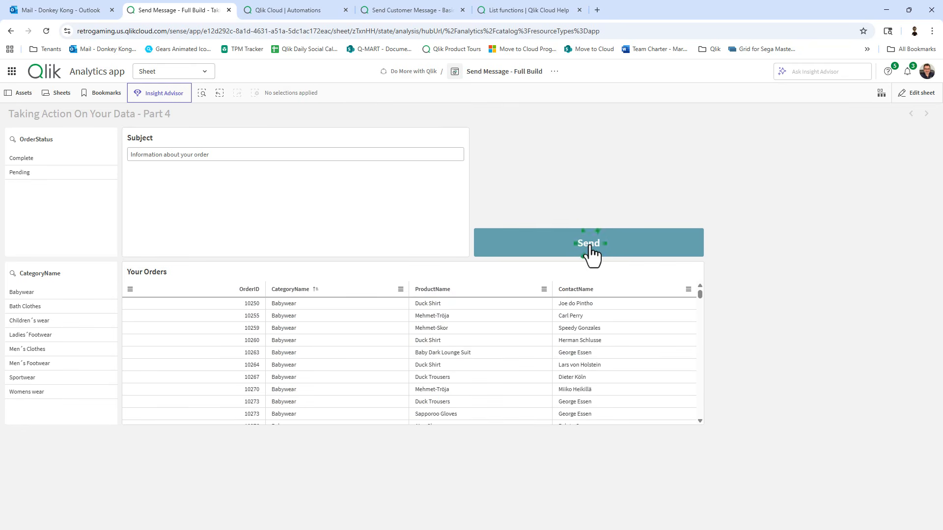
click(302, 7)
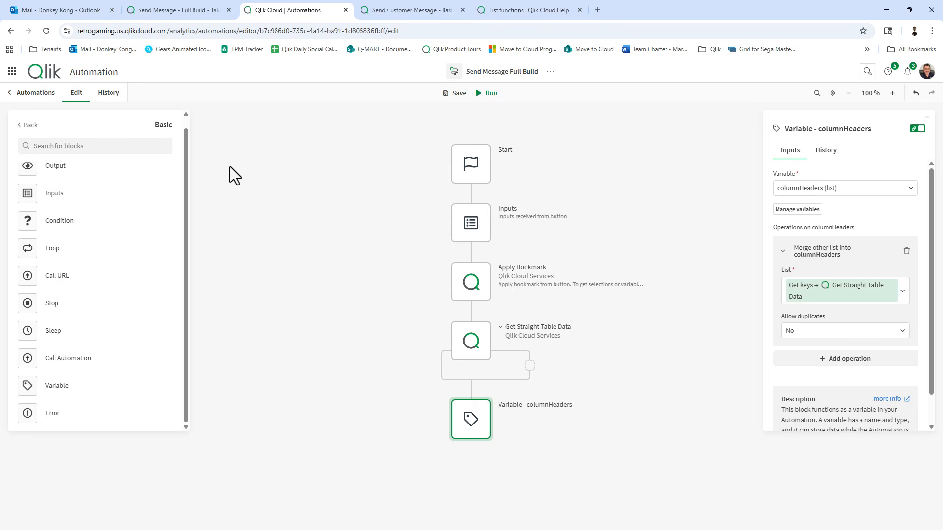
In run history, check columnHeaders output items through ProductName to ContactName.
click(108, 92)
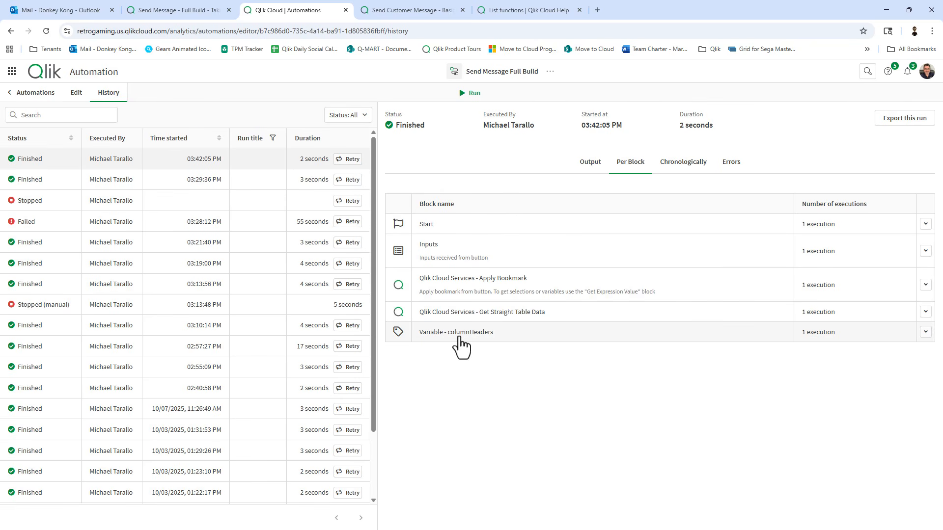
click(459, 338)
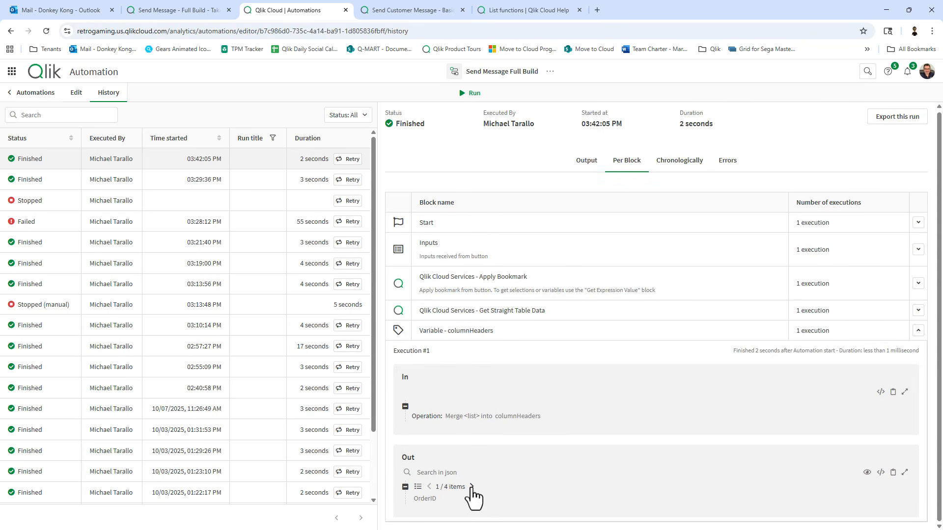
click(471, 486)
click(471, 486)
click(471, 486)
click(178, 11)
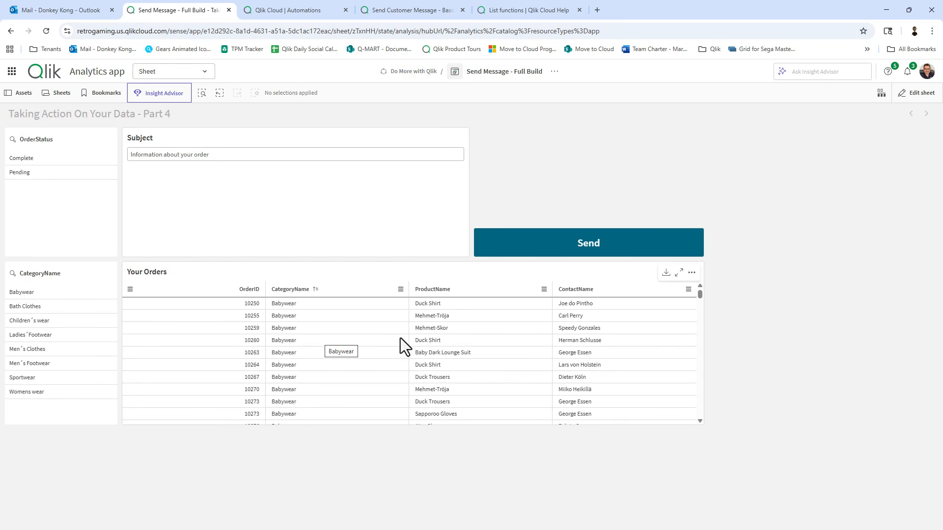
click(278, 14)
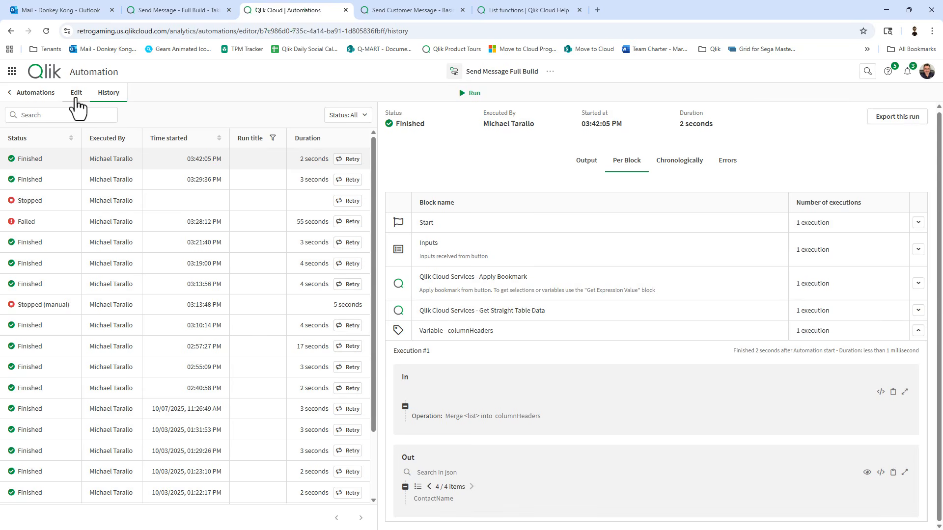
Add a new Variable block below the columnHeaders block.
click(76, 93)
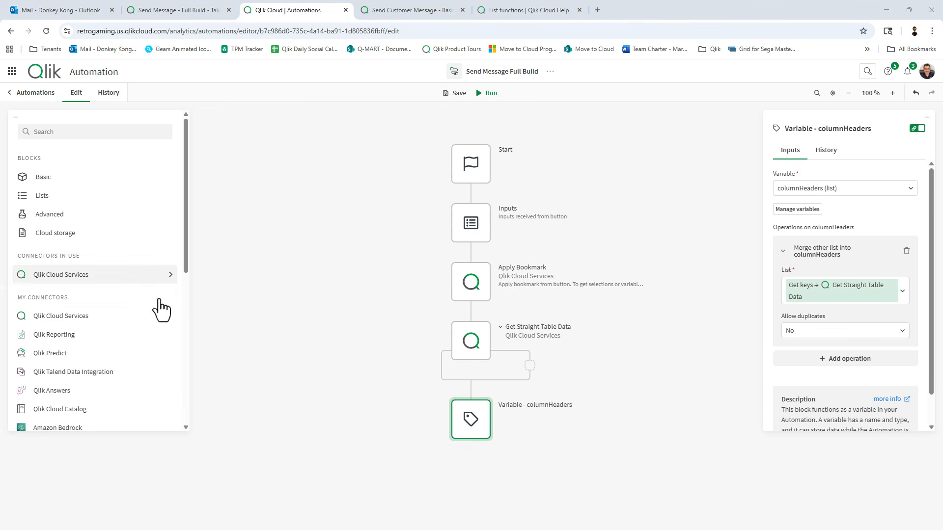
scroll(564, 425, down, 3)
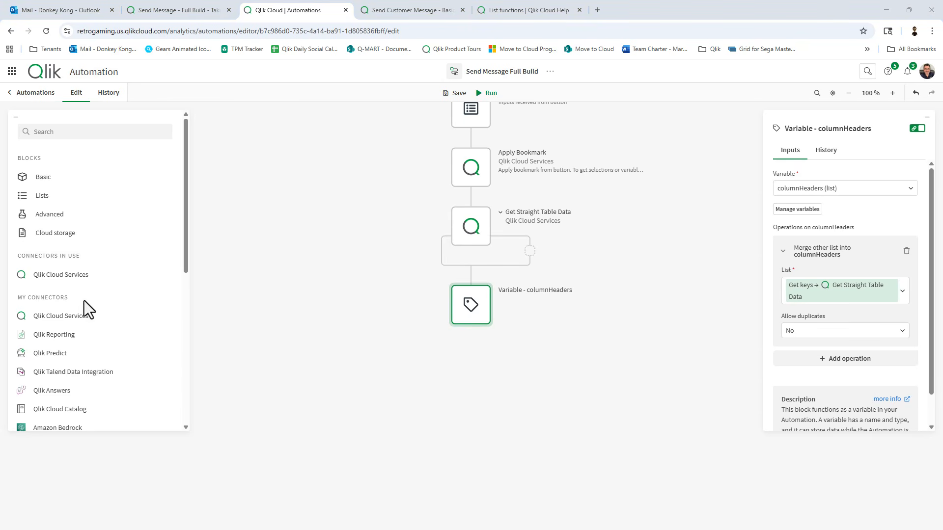
click(42, 173)
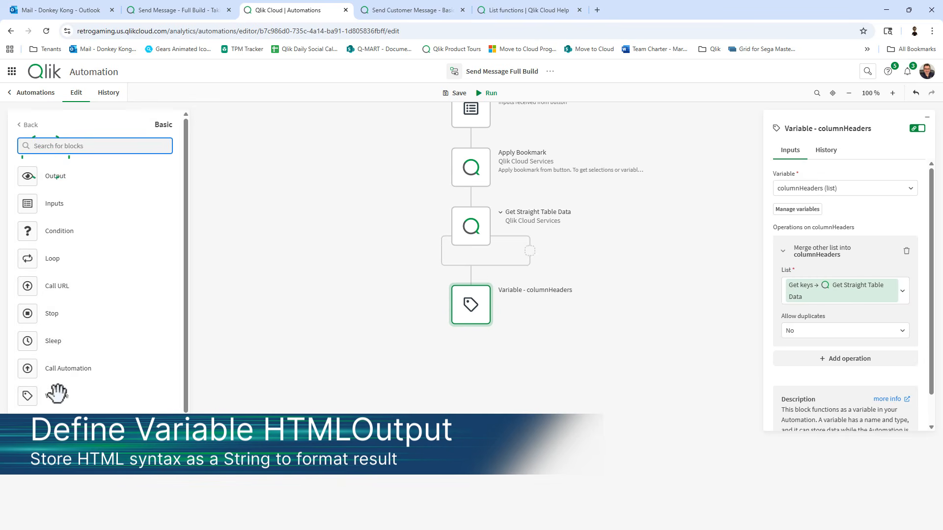
drag(57, 393, 478, 355)
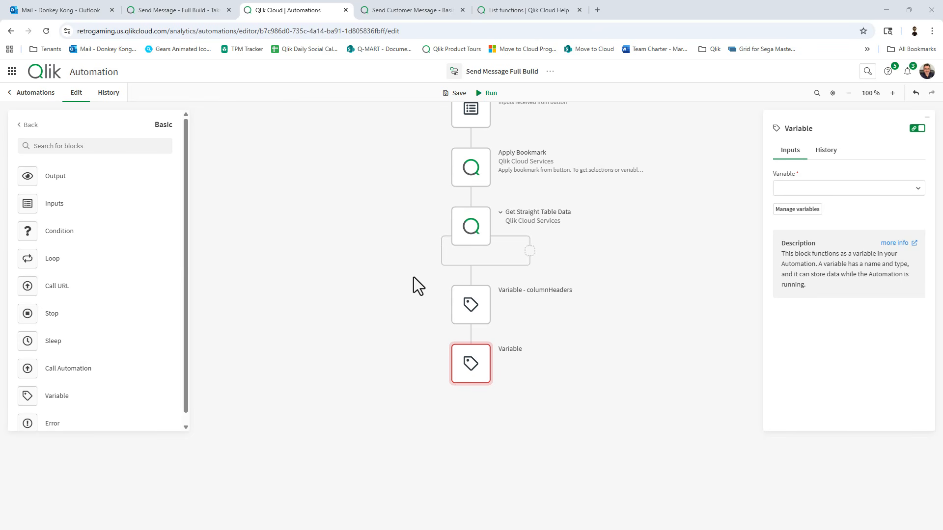
Create a string variable HTMLOutput and assign it to the new block.
click(810, 209)
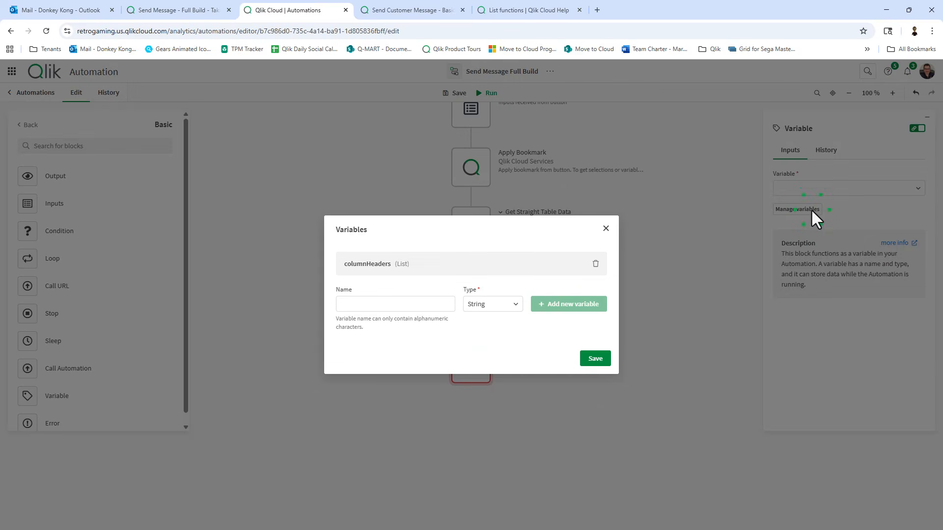
click(414, 305)
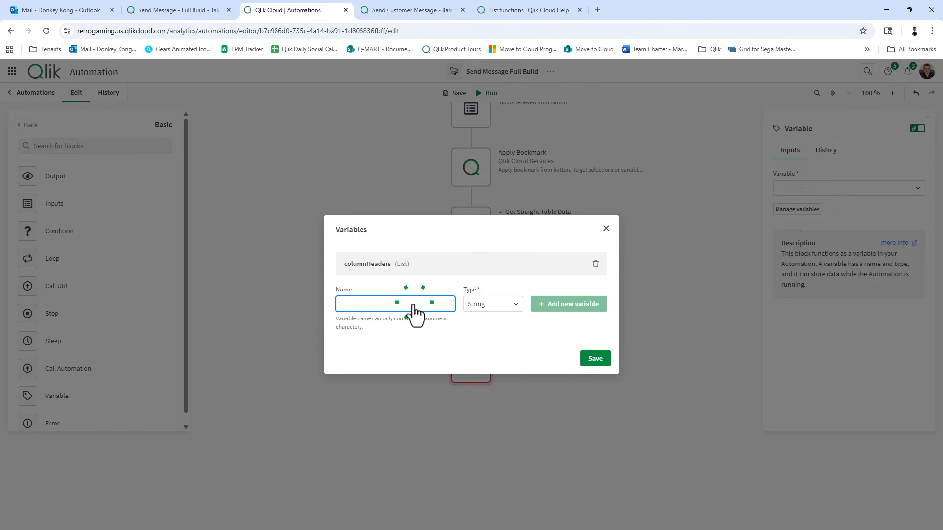
text(HTMLOutput)
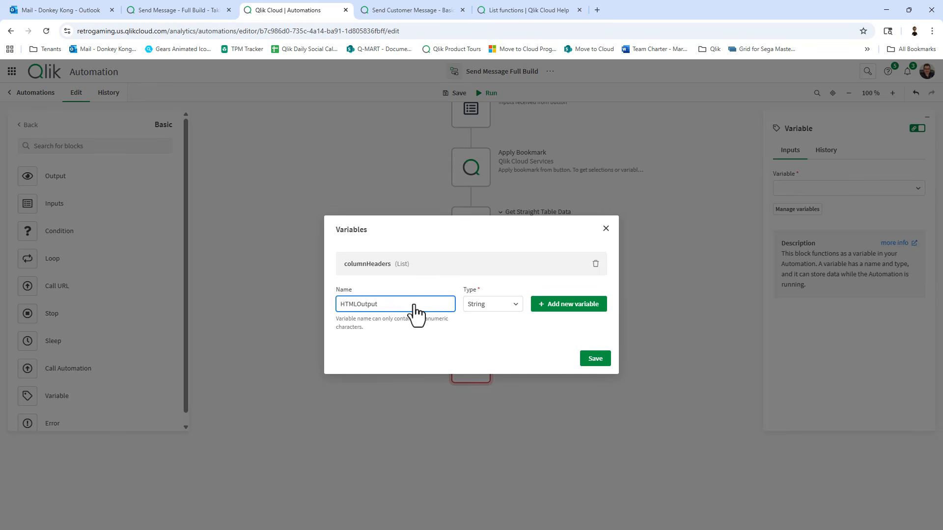
click(589, 355)
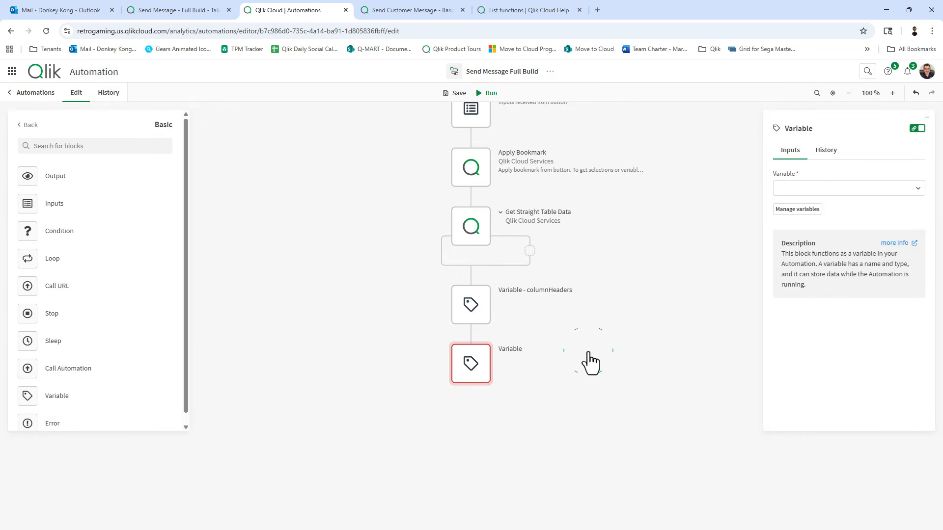
click(895, 188)
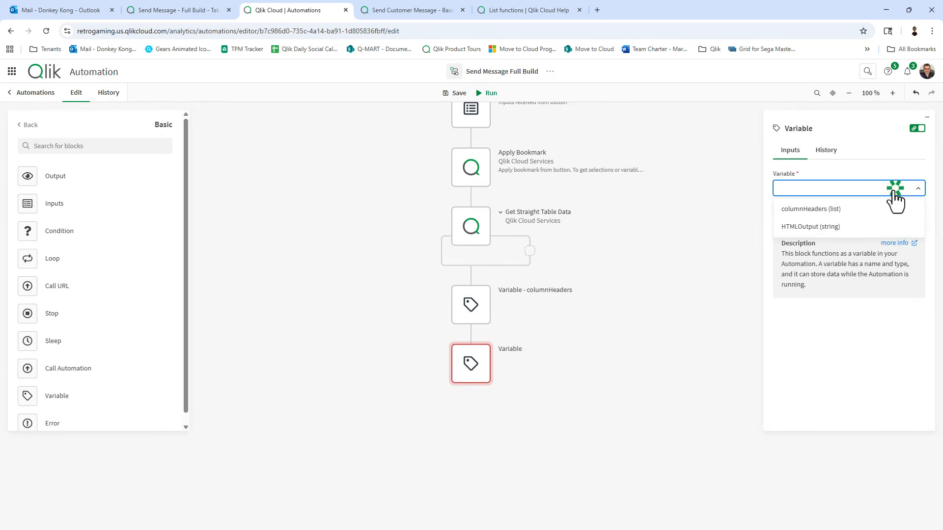
click(809, 227)
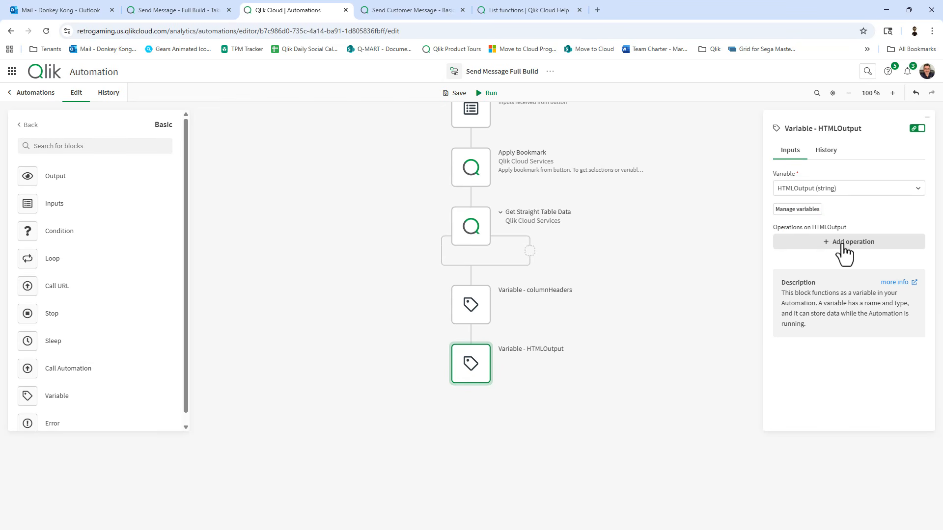
Add a 'Set value of' operation and paste the Order List HTML header as the value.
click(842, 247)
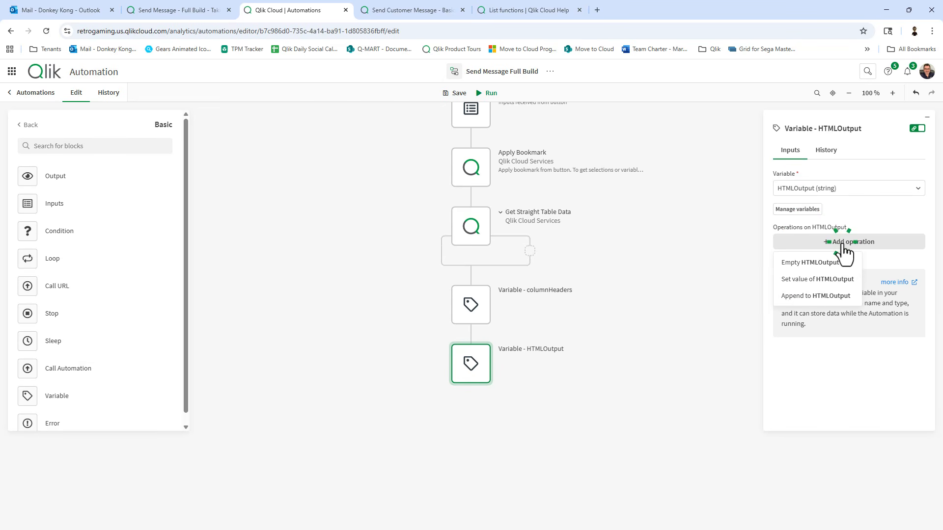
click(804, 283)
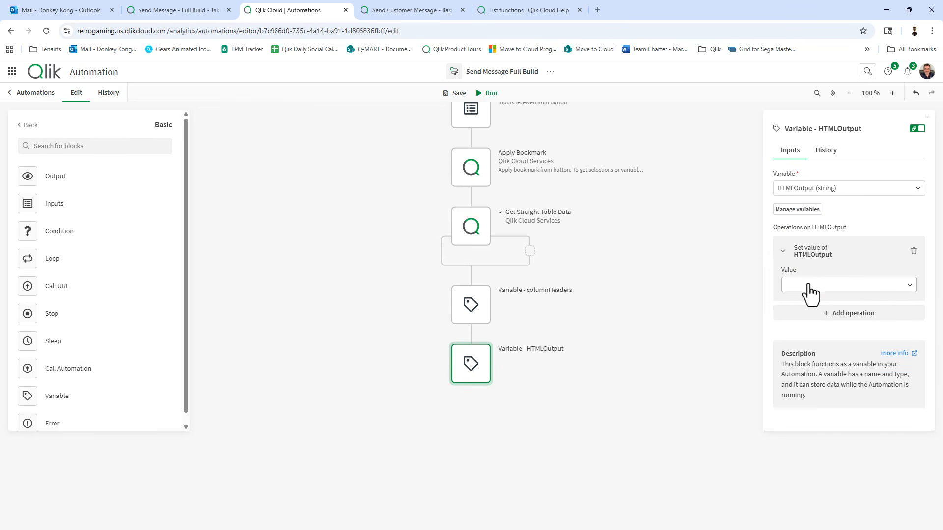
click(760, 252)
key(ctrl+v)
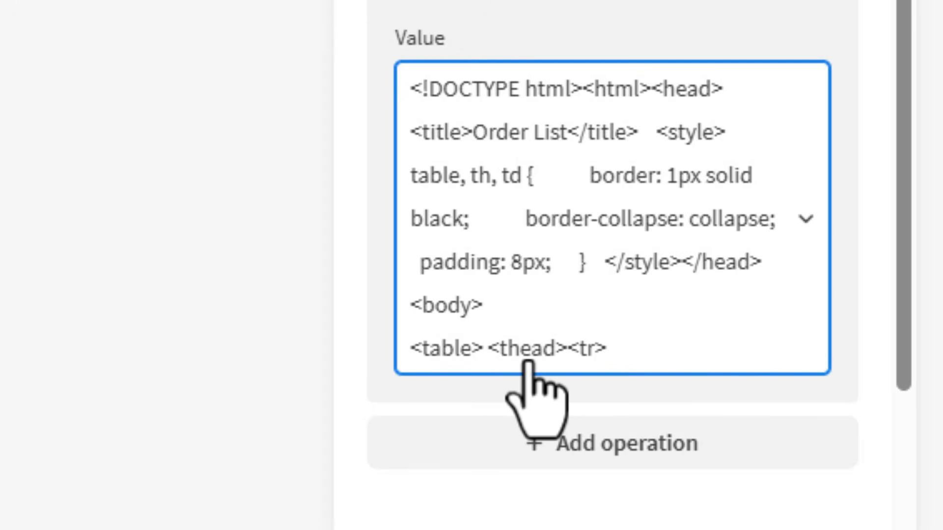
scroll(667, 320, down, 1)
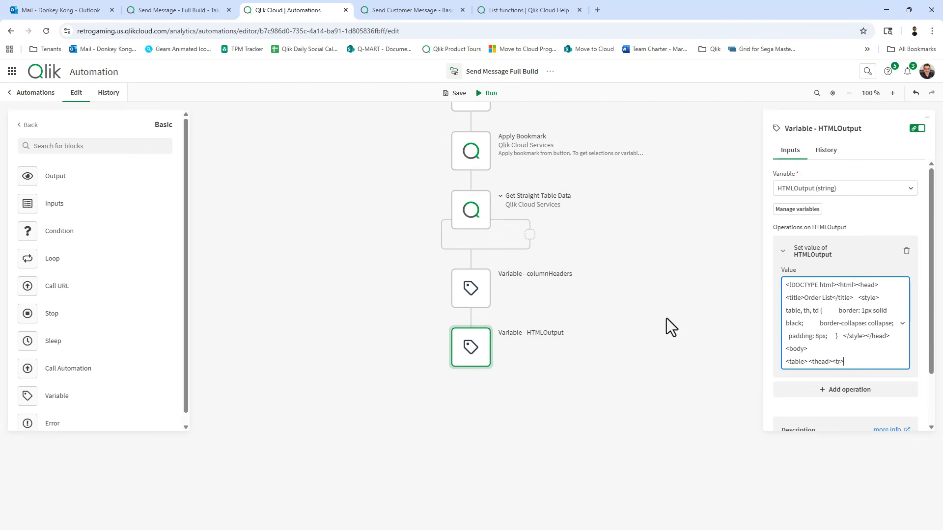
scroll(667, 319, down, 5)
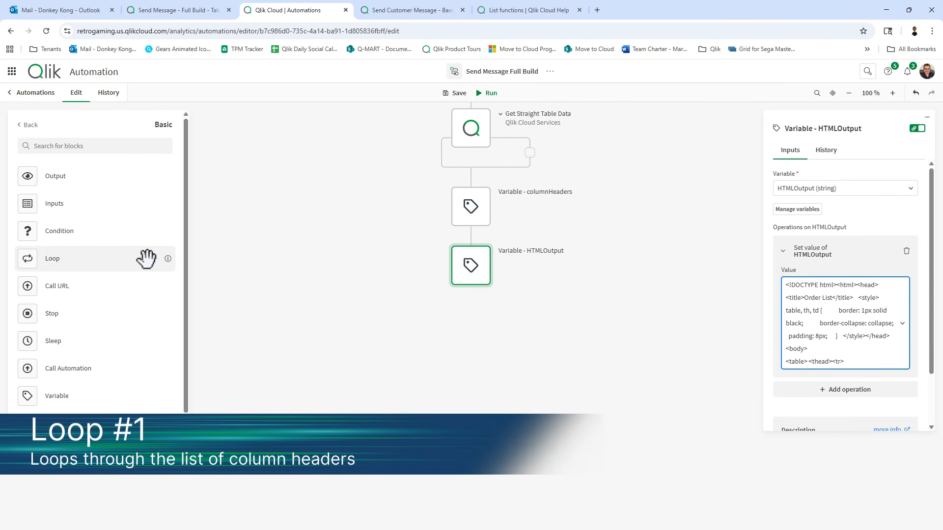
Add a Loop over the columnHeaders variable below HTMLOutput and place a Variable block inside.
drag(52, 257, 482, 314)
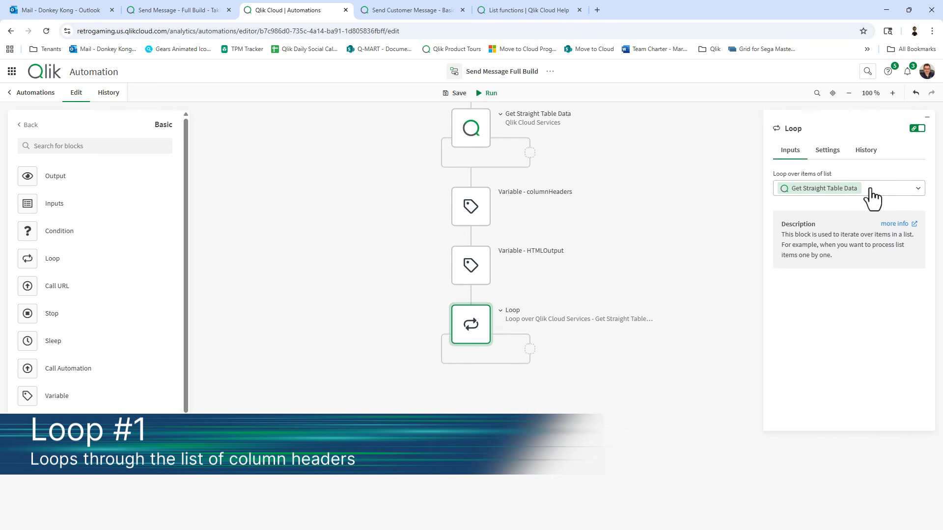
click(806, 196)
click(798, 223)
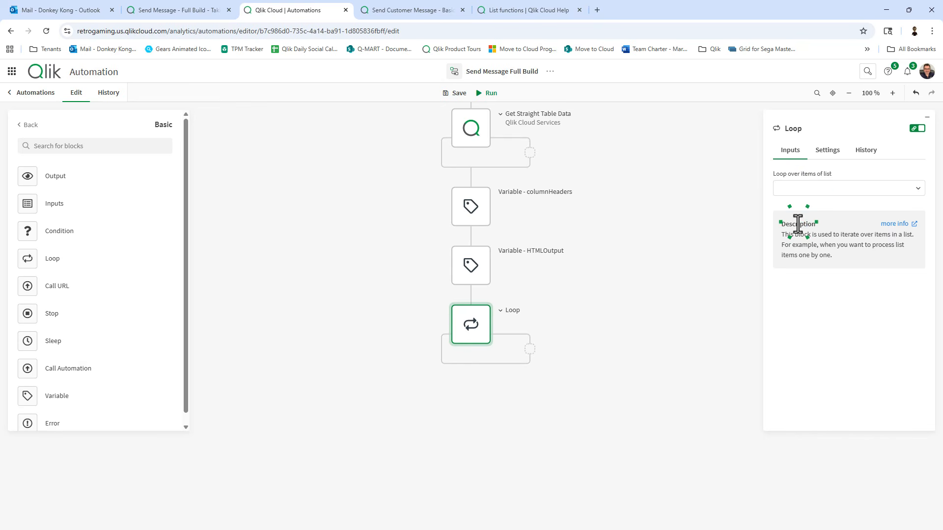
click(857, 188)
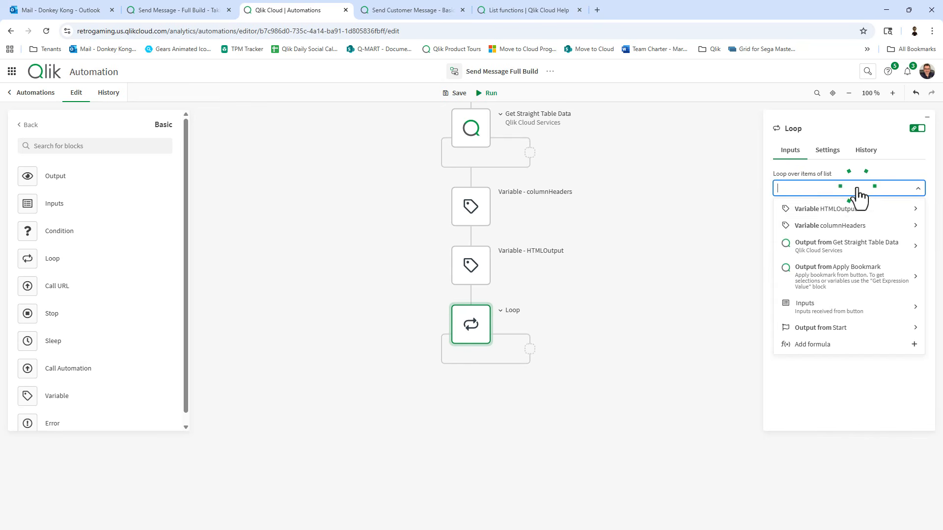
click(818, 227)
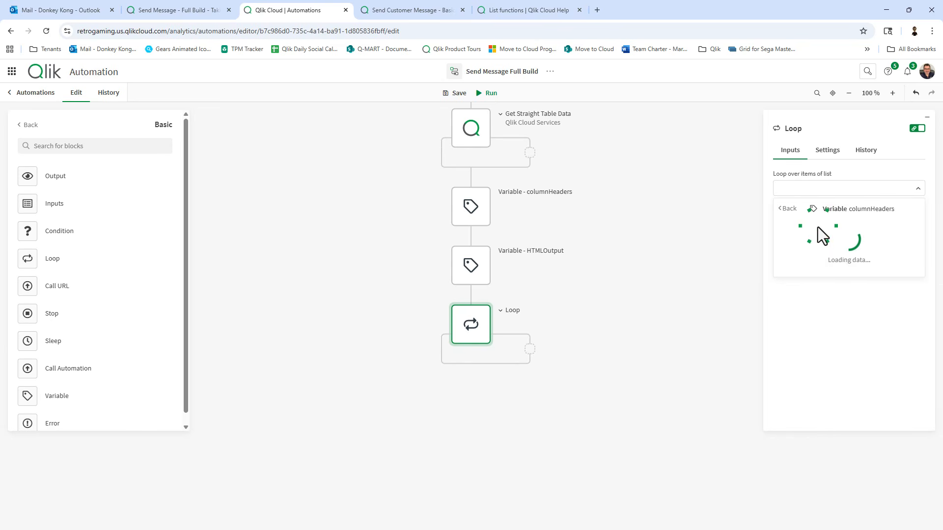
click(840, 210)
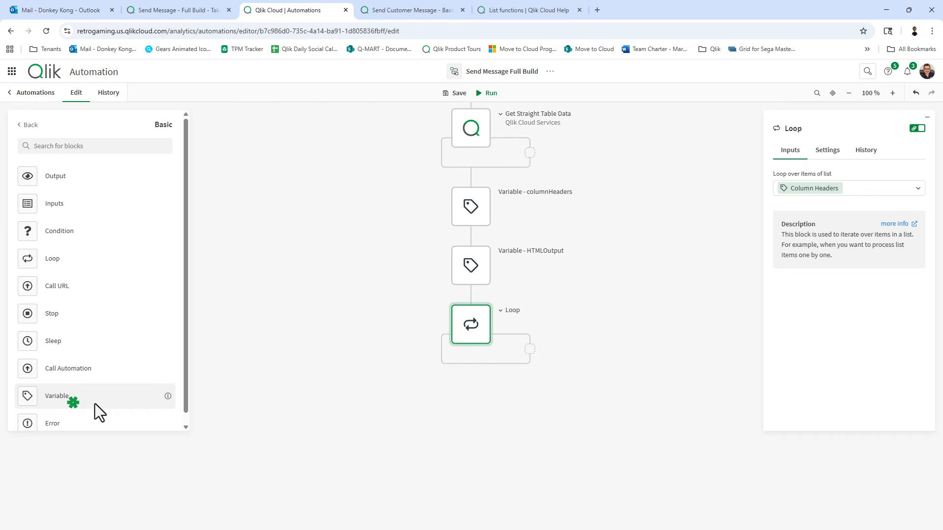
drag(95, 403, 556, 354)
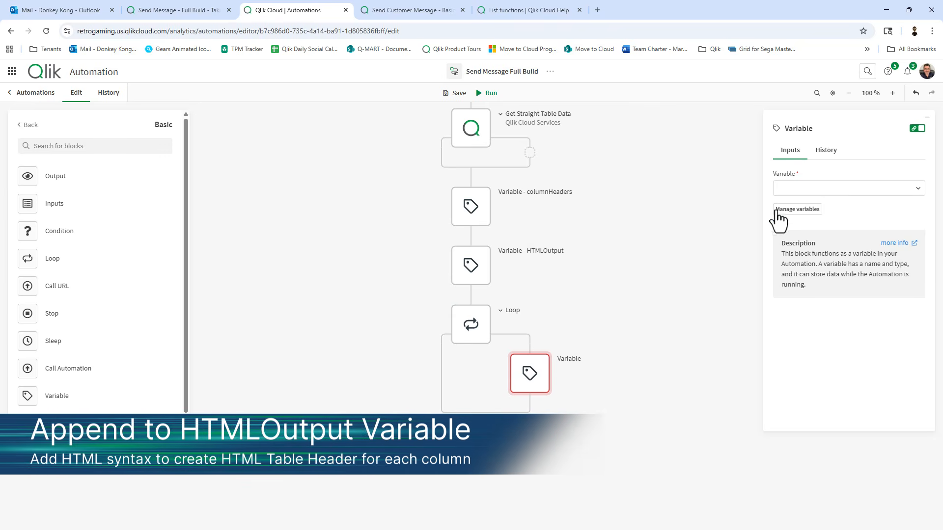
Set the loop's Variable block to append to HTMLOutput, starting the value with <th>.
click(799, 192)
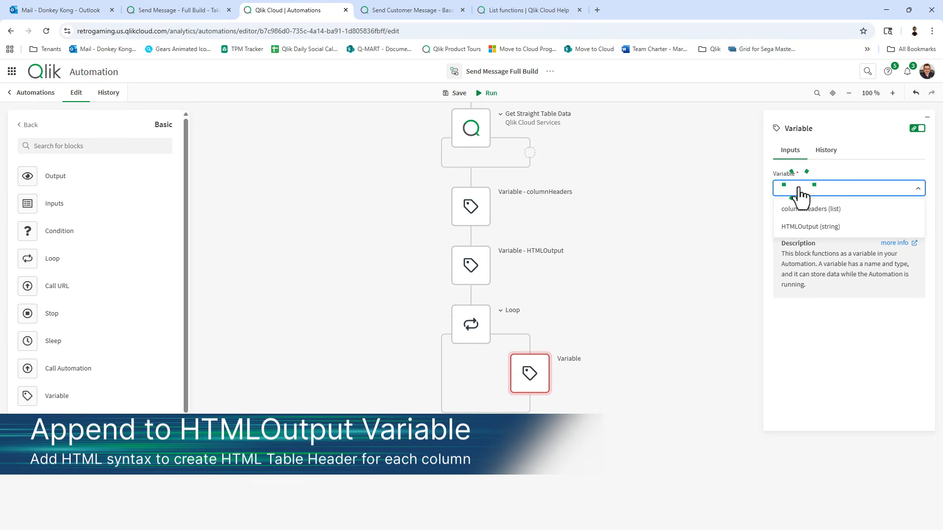
click(807, 228)
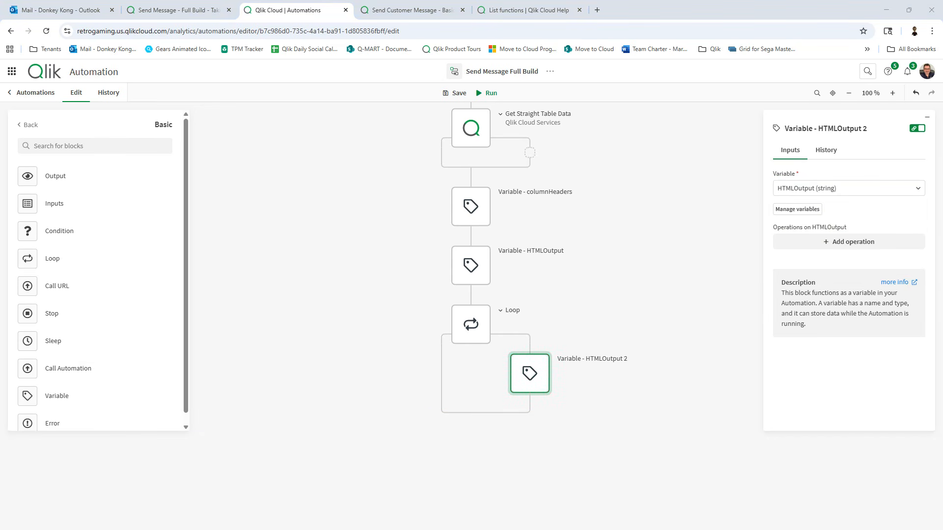
click(849, 241)
click(817, 298)
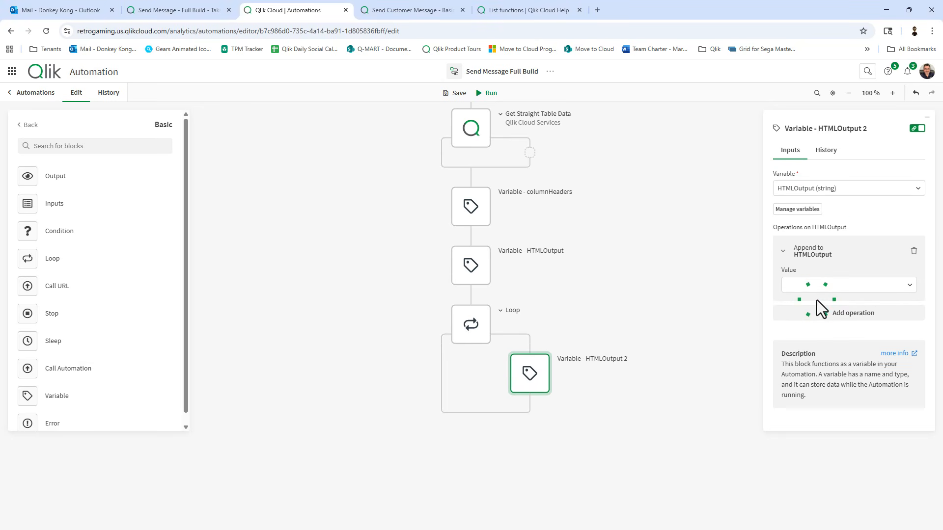
click(822, 284)
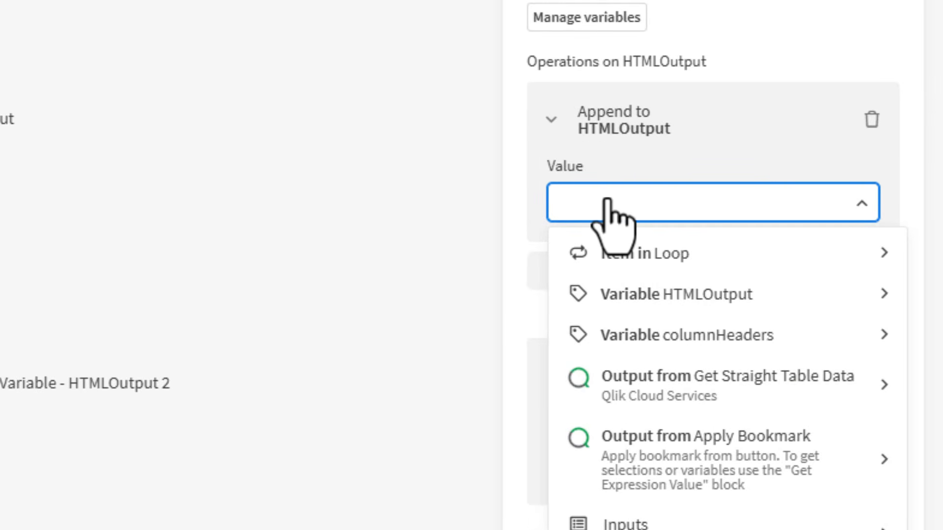
text(<th)
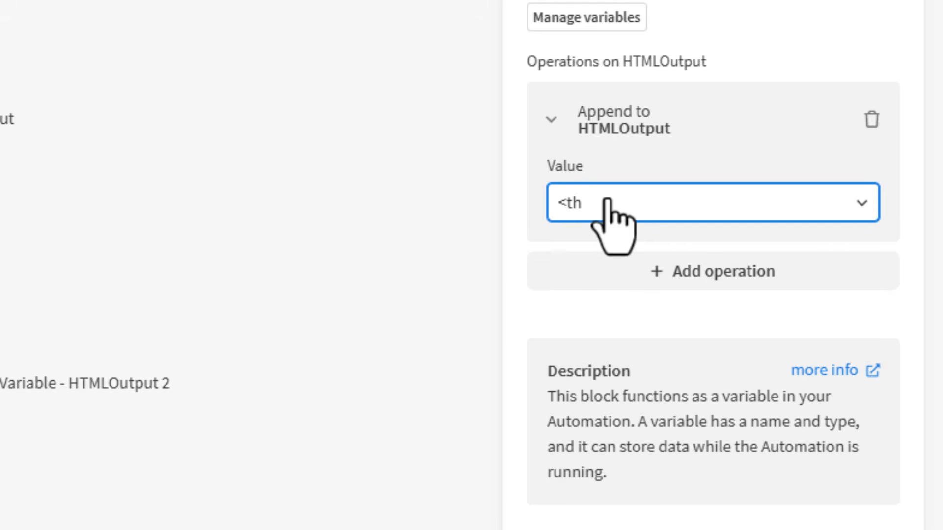
text(>)
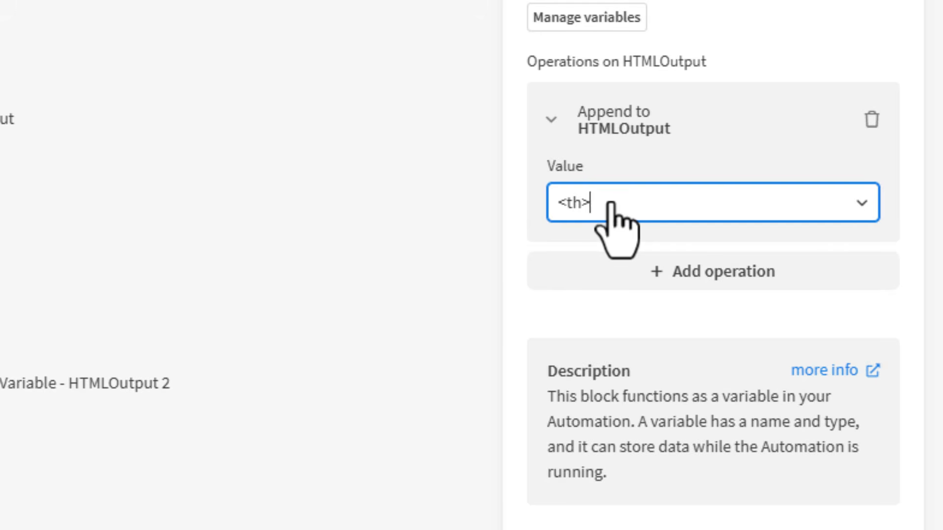
Complete the appended value as <th>{Loop > Item}</th> and save the automation.
click(611, 199)
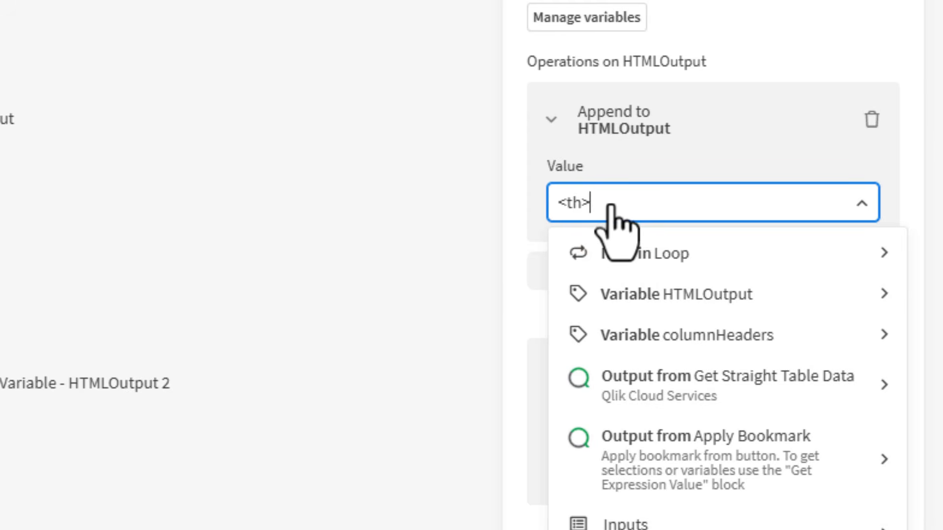
click(638, 265)
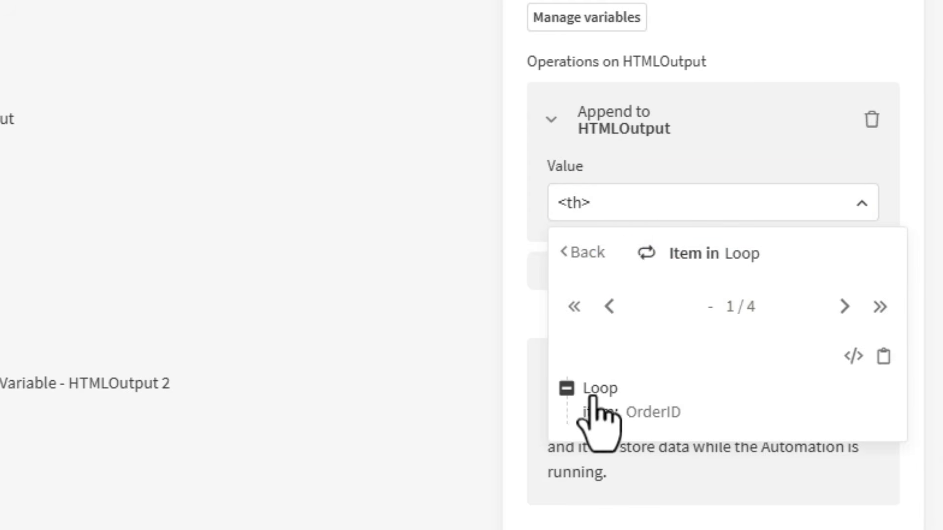
mouse_move(672, 405)
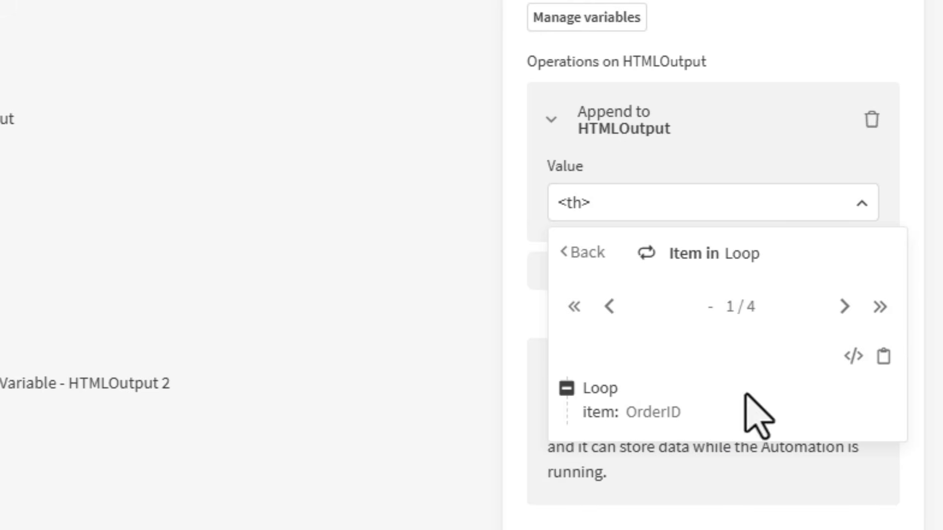
click(844, 305)
click(843, 306)
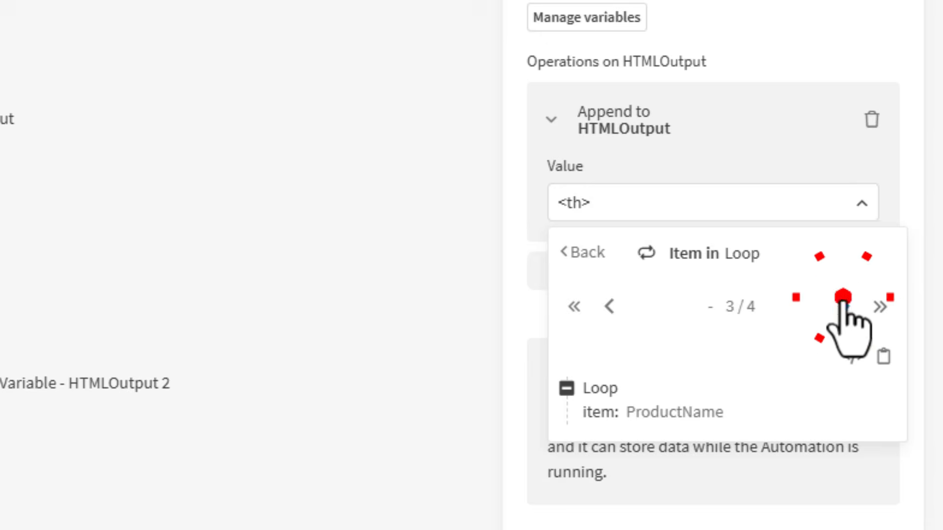
click(844, 305)
click(605, 415)
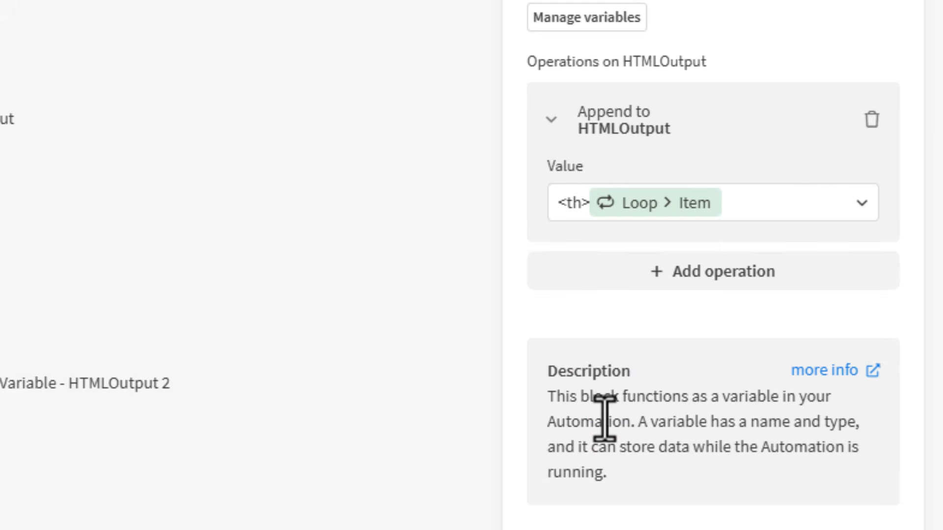
click(745, 202)
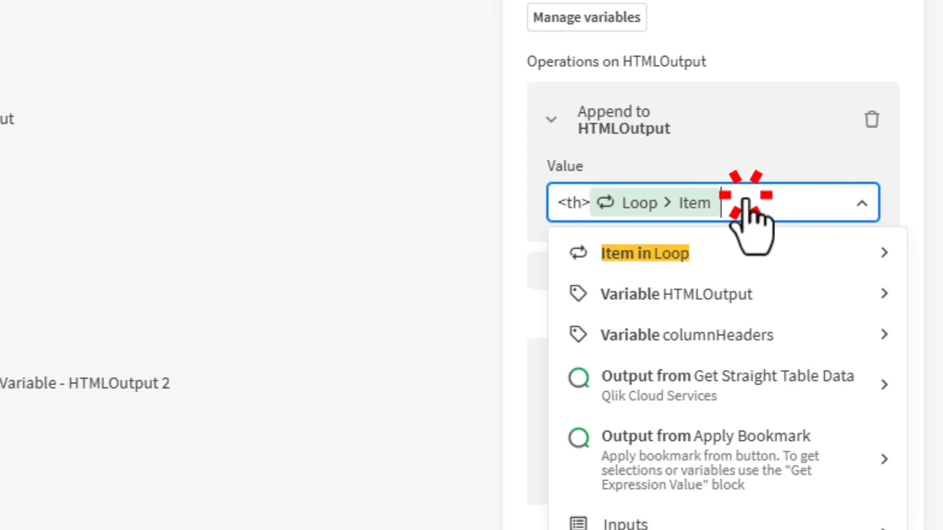
text(</th)
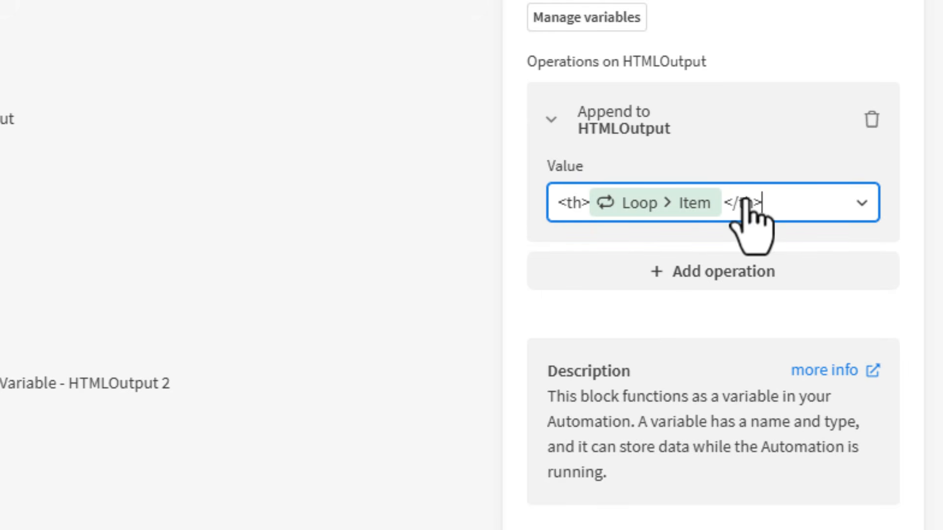
text(>)
click(317, 229)
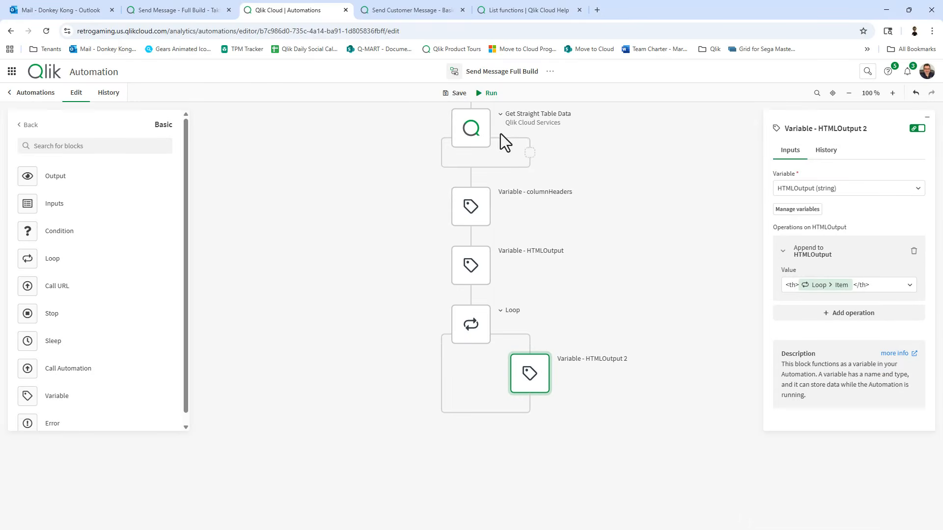
click(454, 93)
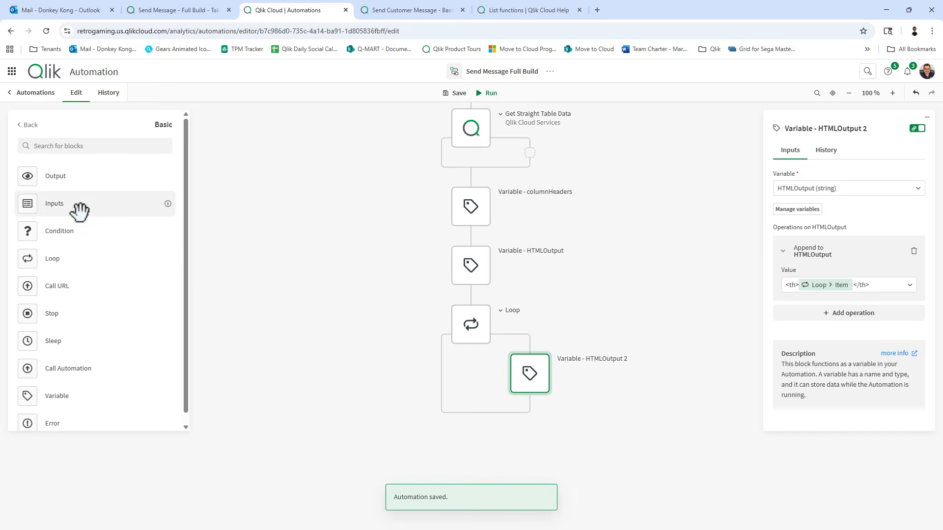
Add an Output block after the loop, save, run via Send, and view the run's Output.
drag(57, 176, 482, 437)
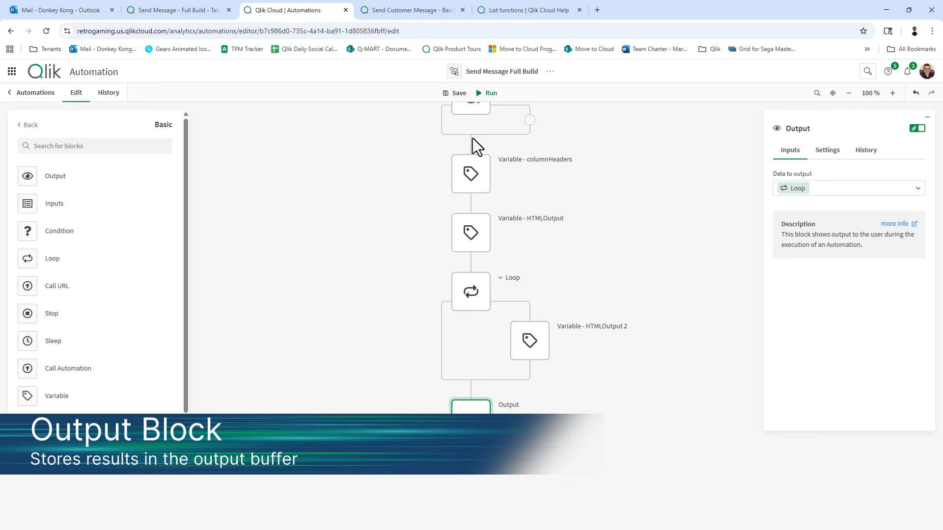
click(460, 96)
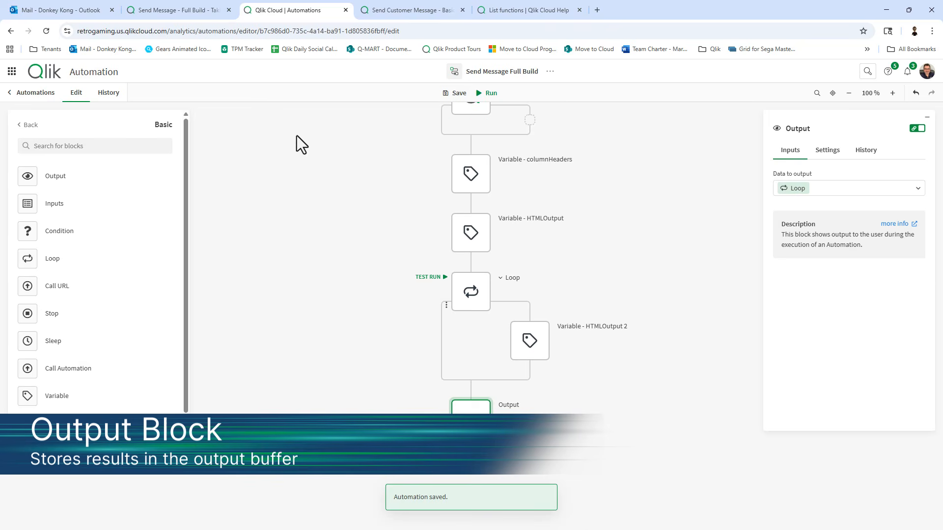
click(158, 11)
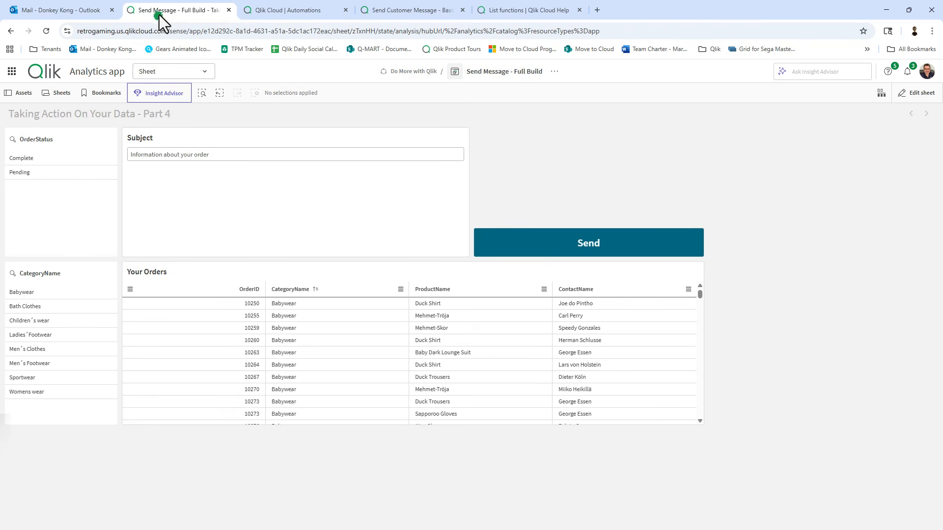
click(539, 253)
click(296, 7)
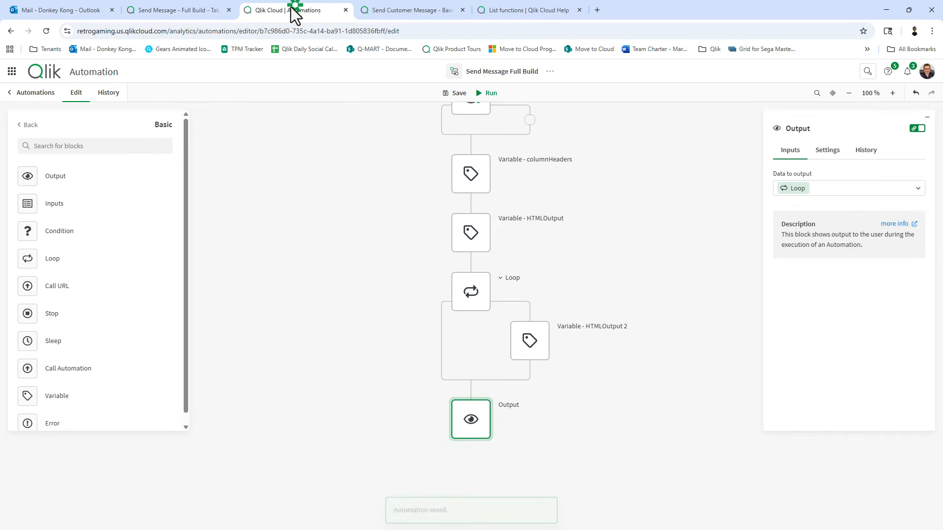
click(107, 93)
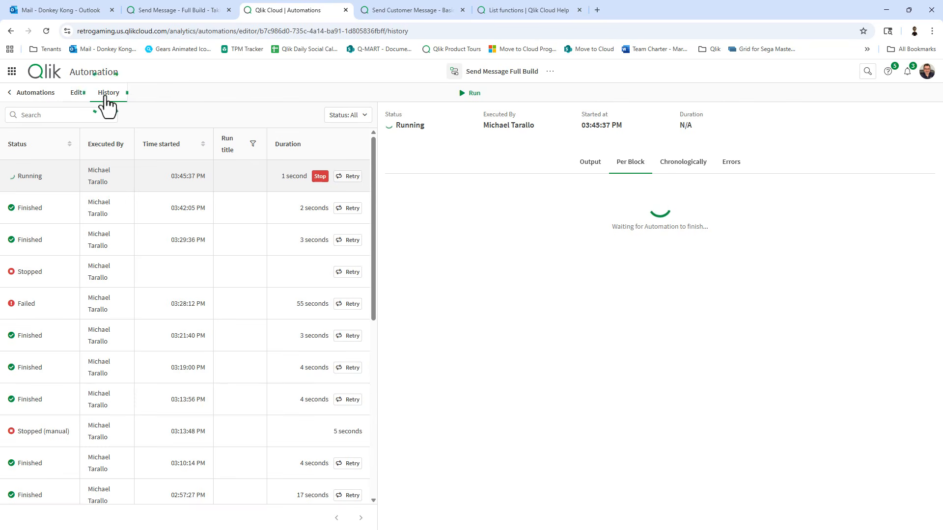
click(586, 162)
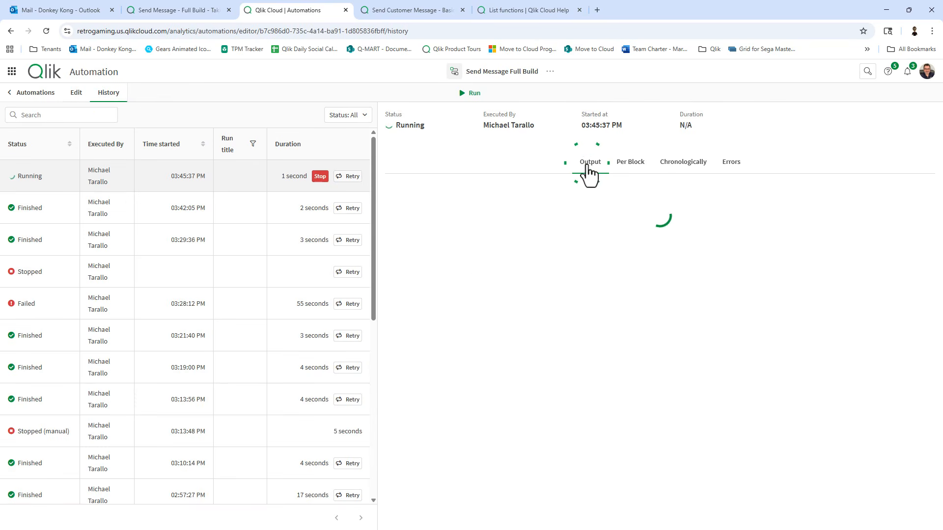
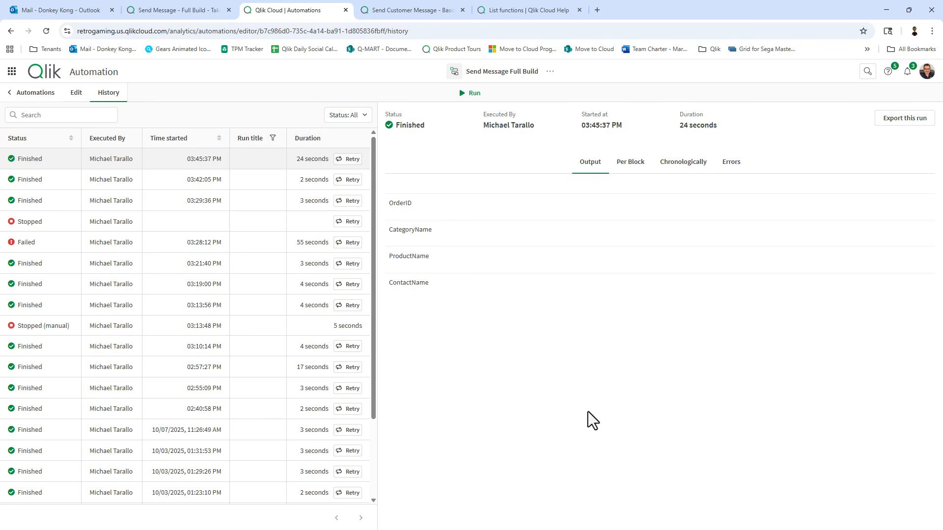
Show the latest run's log chronologically and copy the last HTMLOutput step's generated HTML.
click(702, 165)
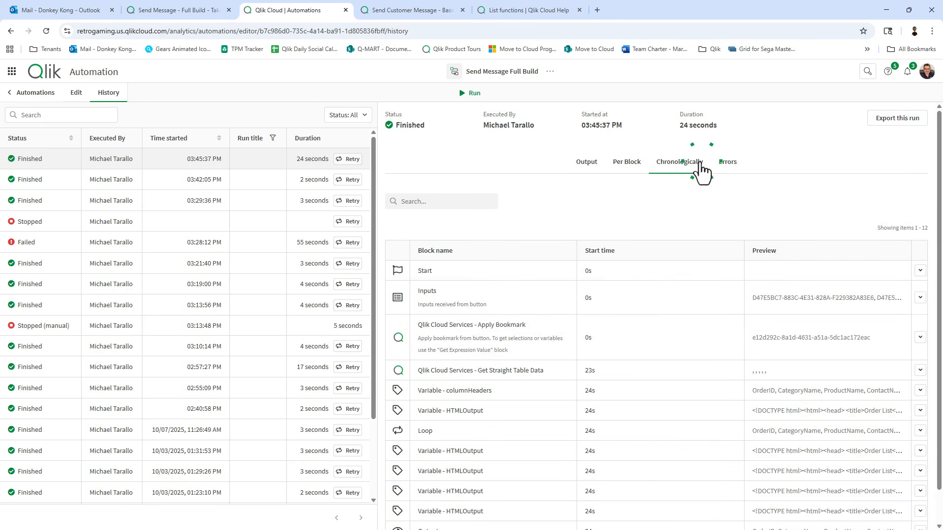
scroll(671, 305, down, 1)
click(444, 493)
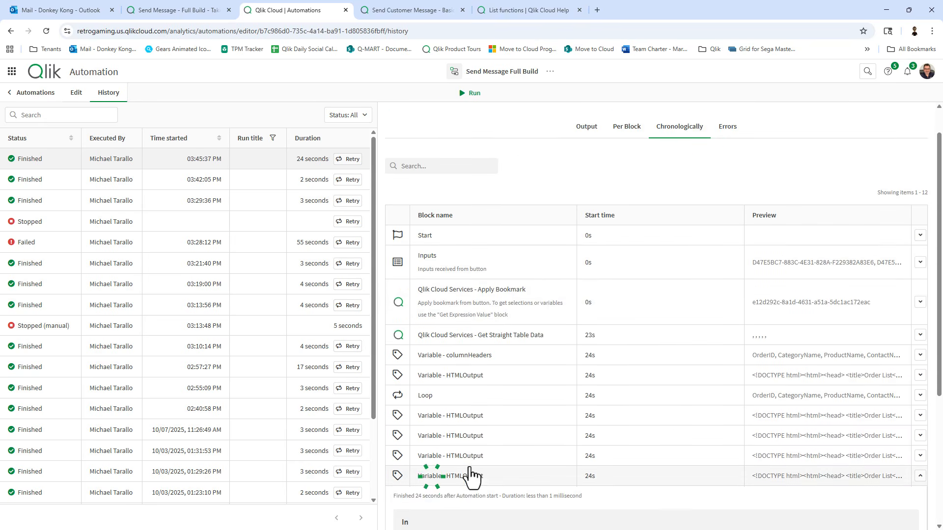
scroll(562, 453, down, 3)
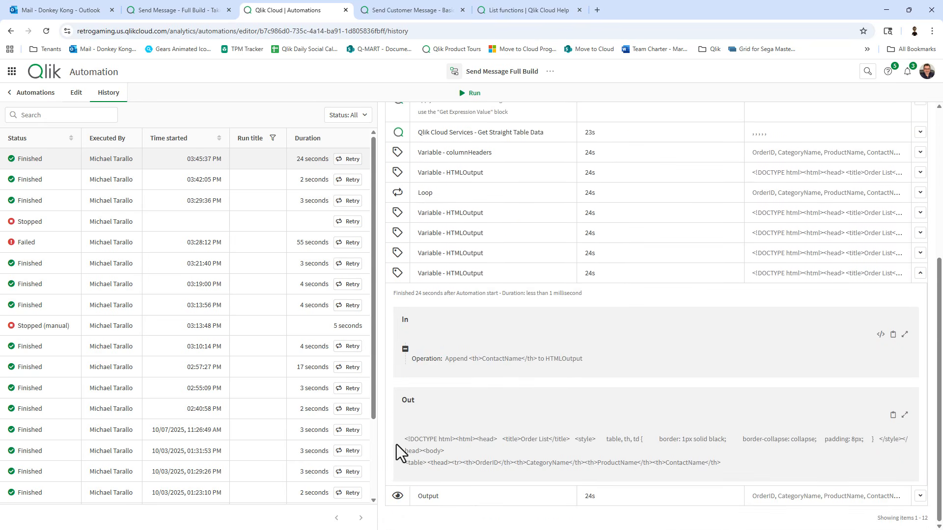
drag(401, 442, 735, 472)
key(ctrl+c)
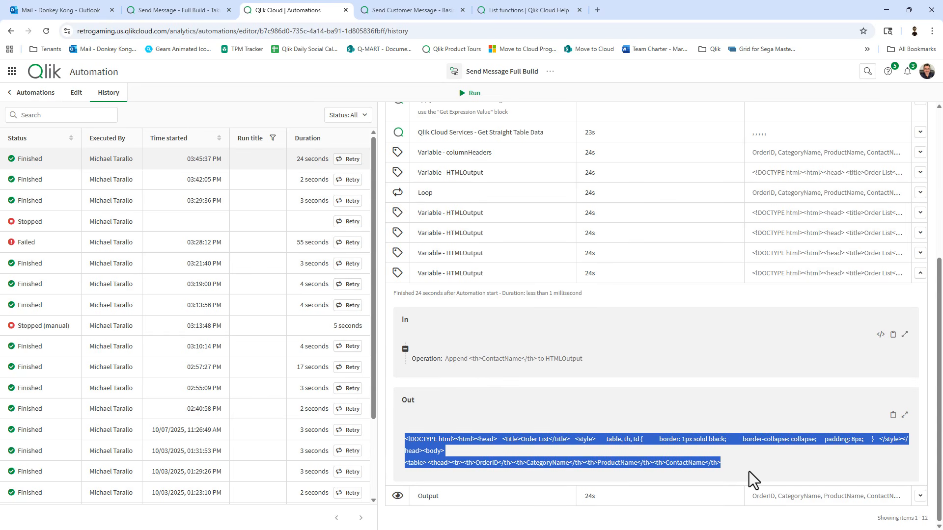
Paste the copied HTML into HTML Online Viewer to preview the four-column header table.
click(597, 10)
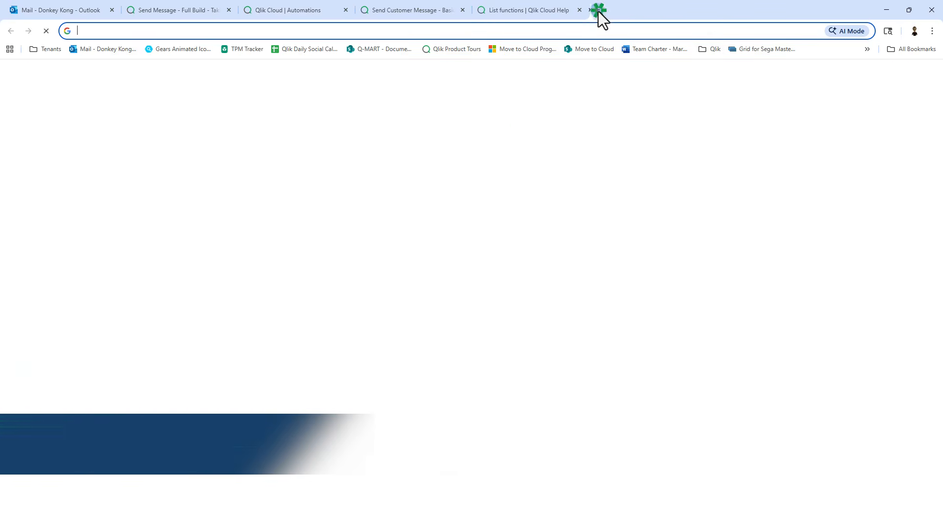
click(702, 53)
click(711, 70)
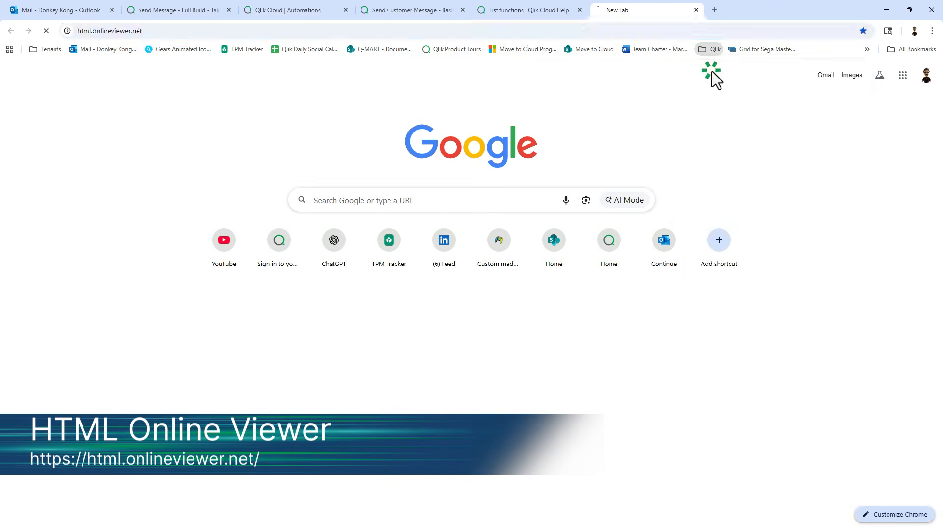
key(ctrl+v)
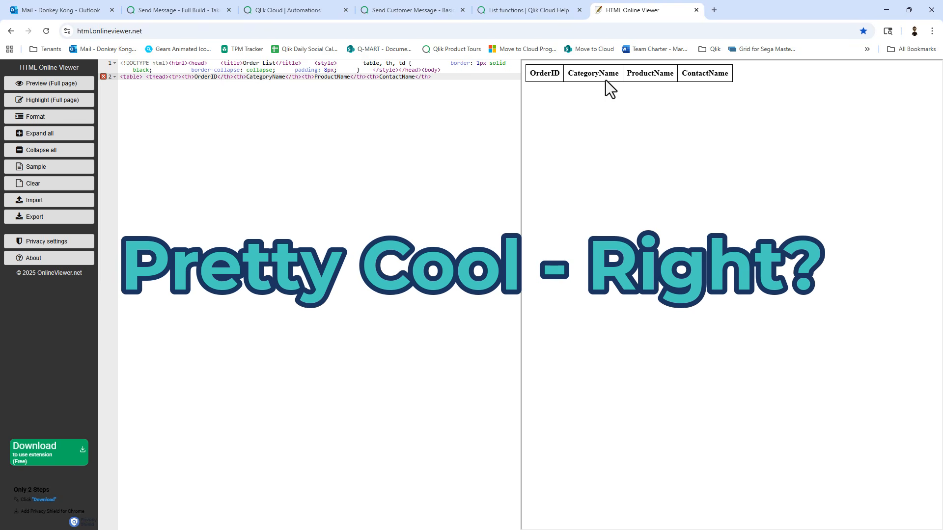
click(305, 11)
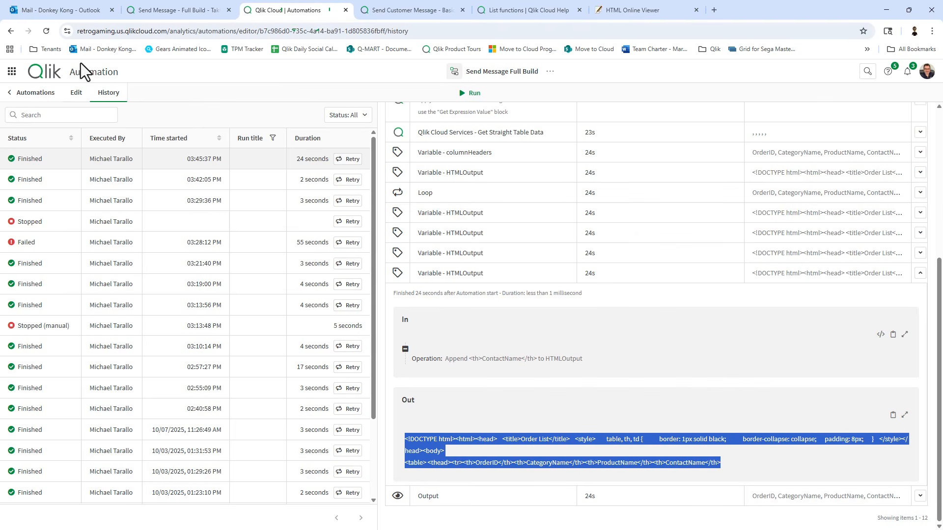
Switch the automation to Edit mode and delete the trailing Output block after the loop.
click(78, 93)
scroll(421, 419, down, 5)
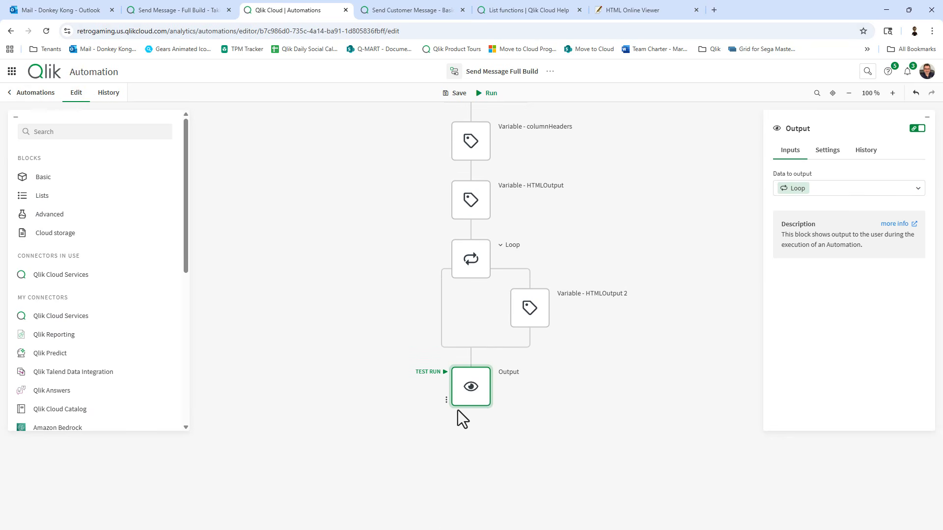
key(Delete)
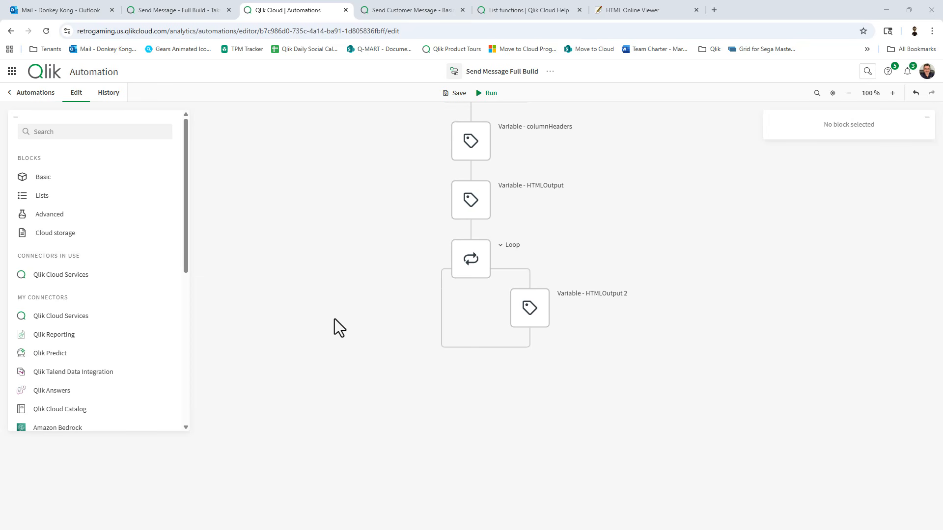
click(64, 177)
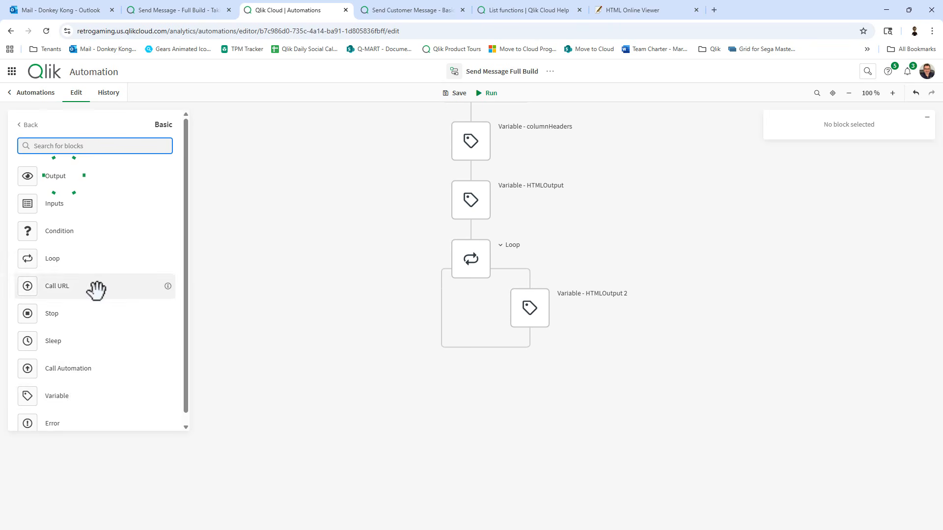
Add a Variable block after the loop appending '</tr> </thead><tbody>' to HTMLOutput.
drag(80, 393, 479, 375)
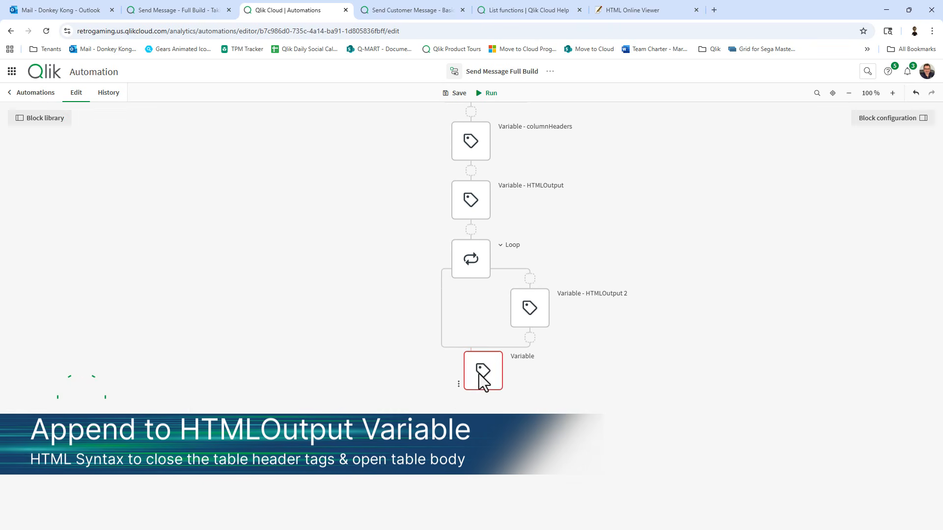
click(839, 190)
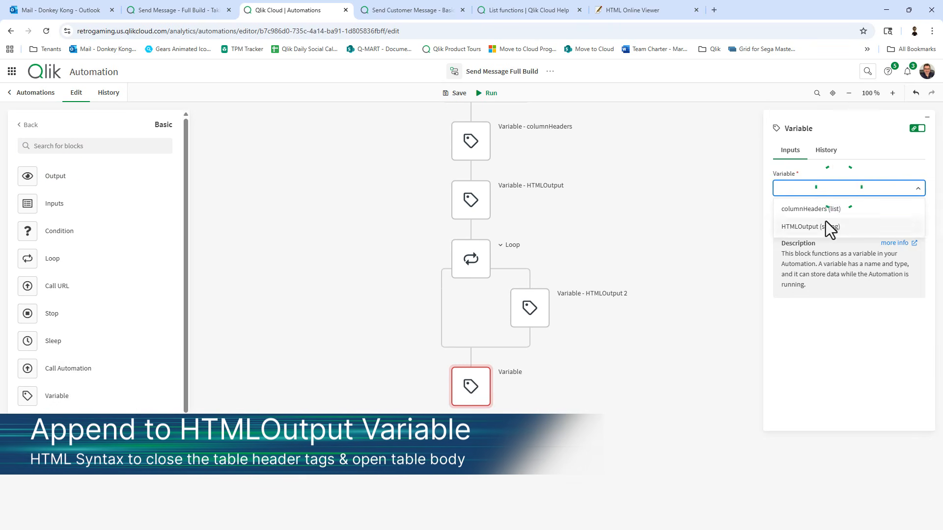
click(823, 227)
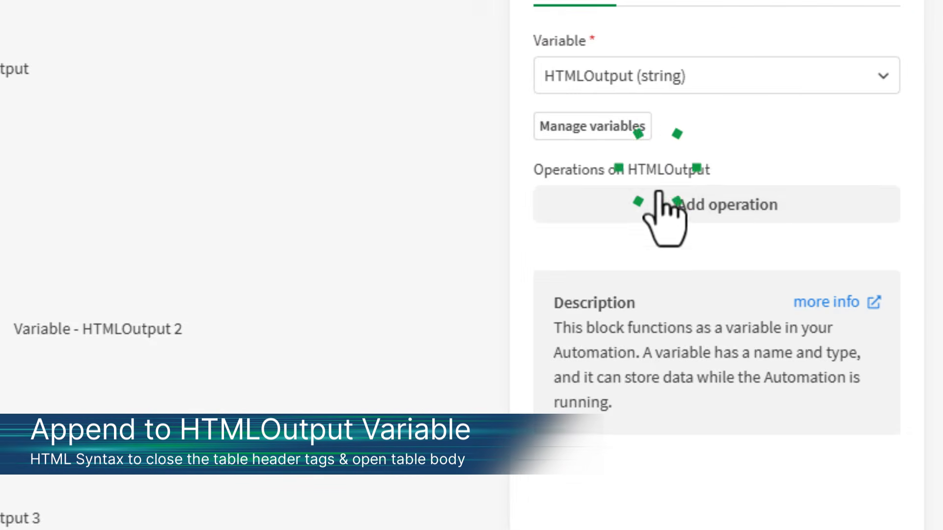
click(700, 216)
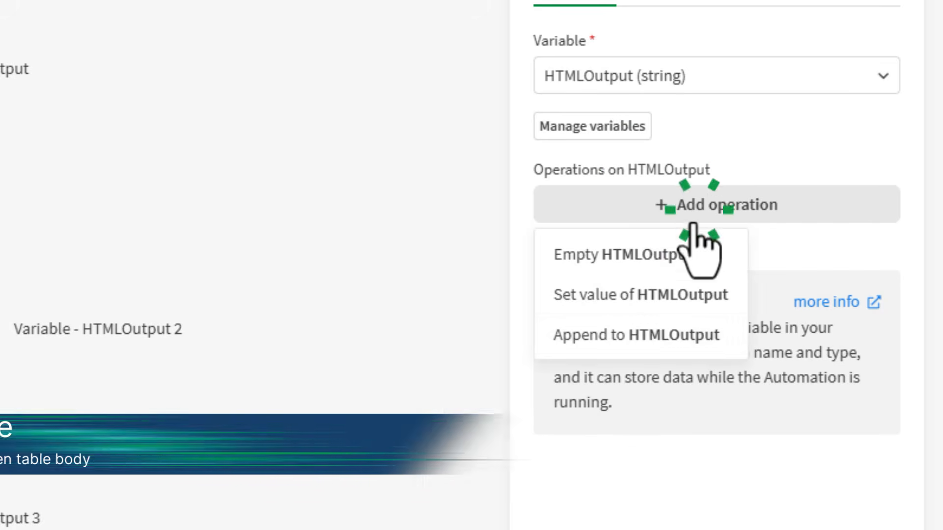
click(667, 334)
click(636, 319)
text(</tr> </thead><tbody>)
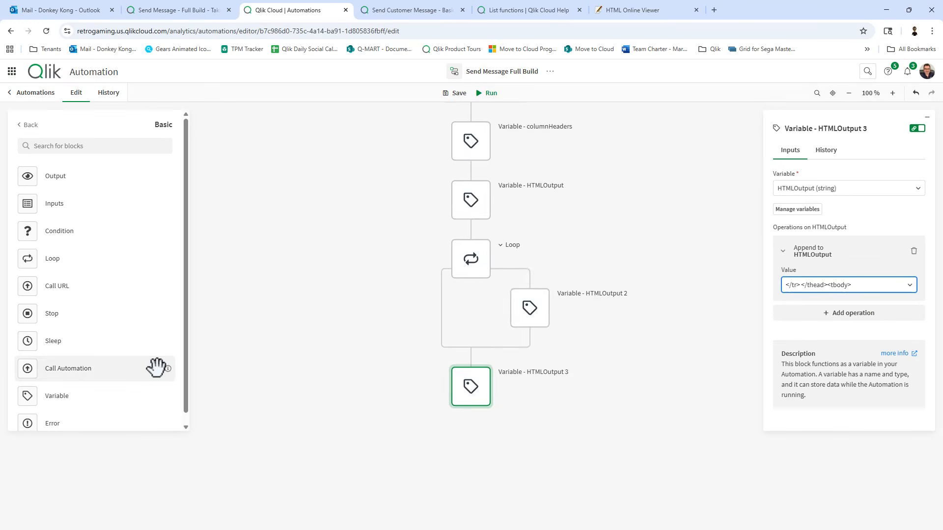
scroll(467, 394, down, 2)
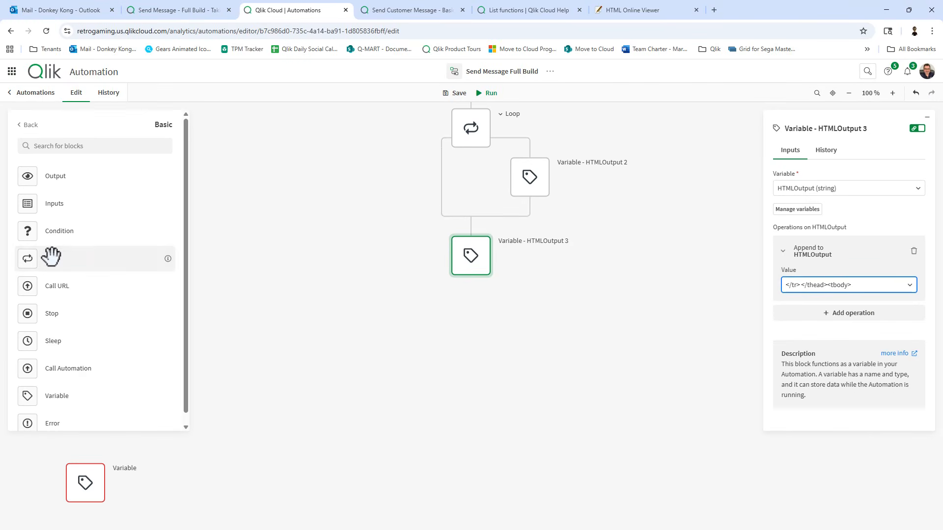
Add Loop 2 after HTMLOutput 3, looping over the Get Straight Table Data output.
drag(53, 255, 484, 308)
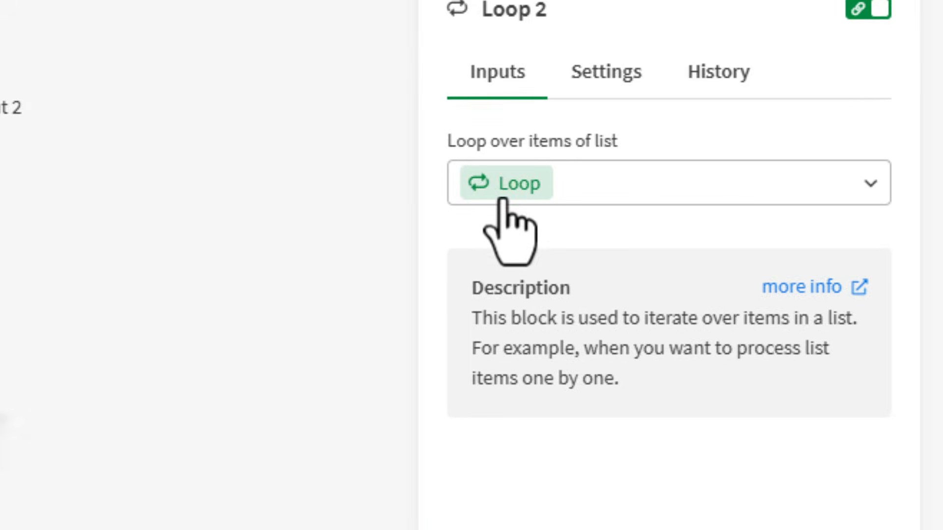
click(502, 193)
click(501, 273)
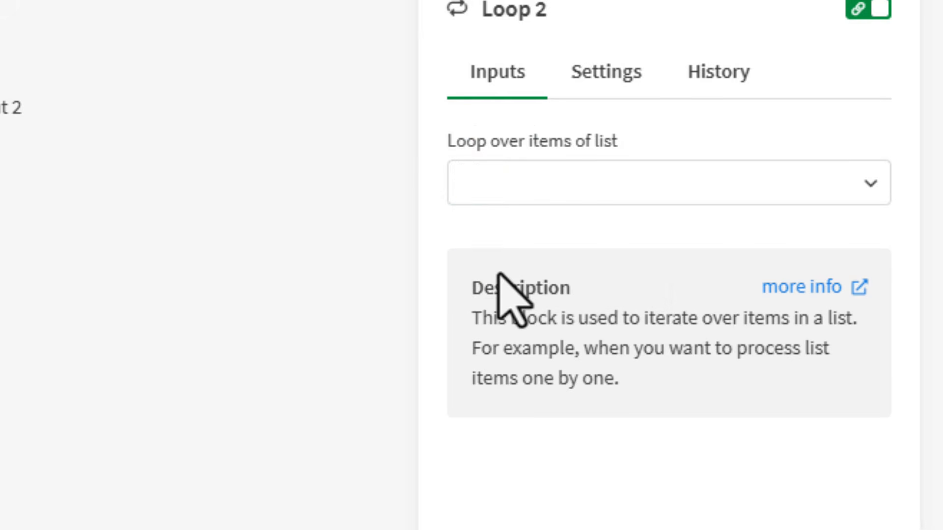
click(577, 183)
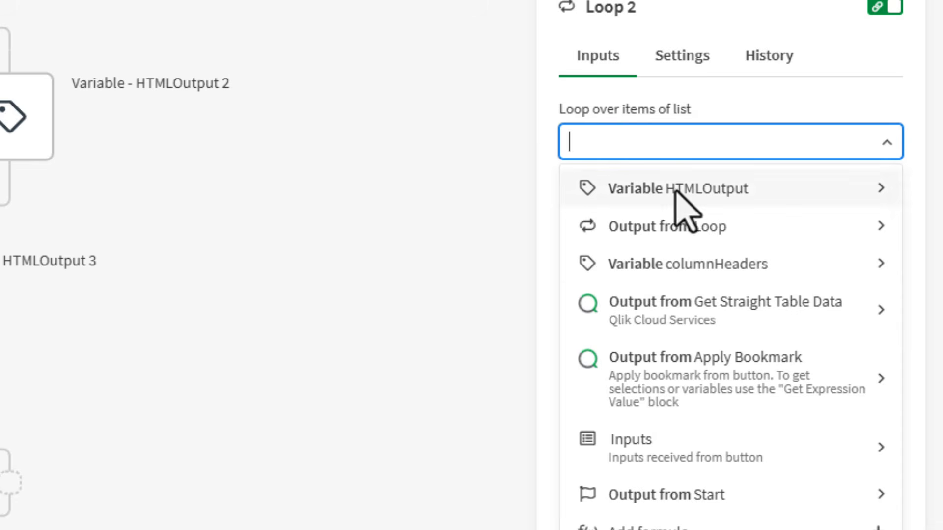
click(718, 310)
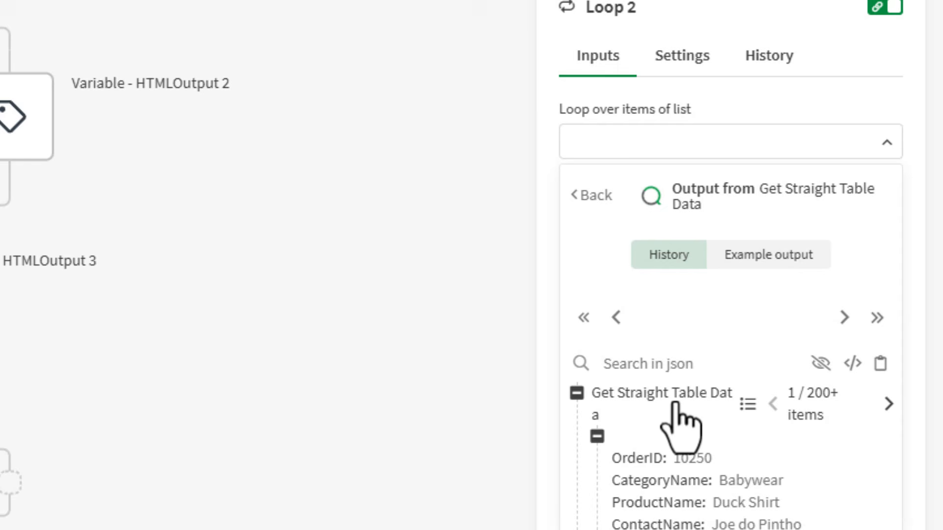
click(748, 194)
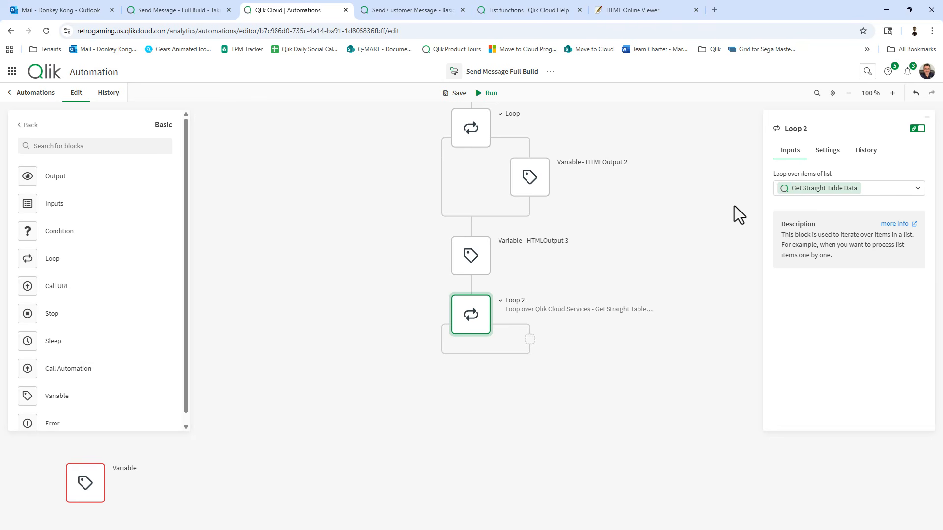
scroll(692, 314, down, 3)
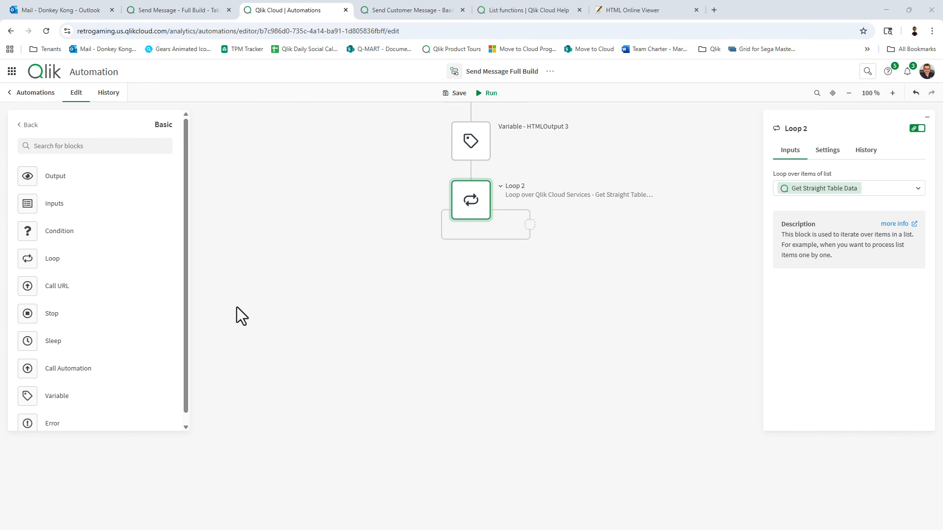
Add a Variable block inside Loop 2 that appends '<tr>' to HTMLOutput.
scroll(75, 363, down, 1)
drag(57, 386, 549, 227)
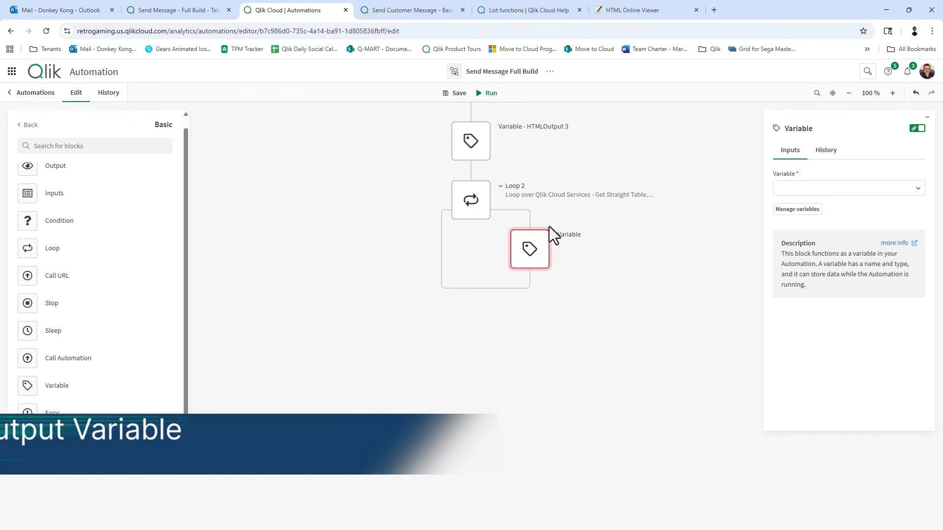
click(862, 190)
click(835, 227)
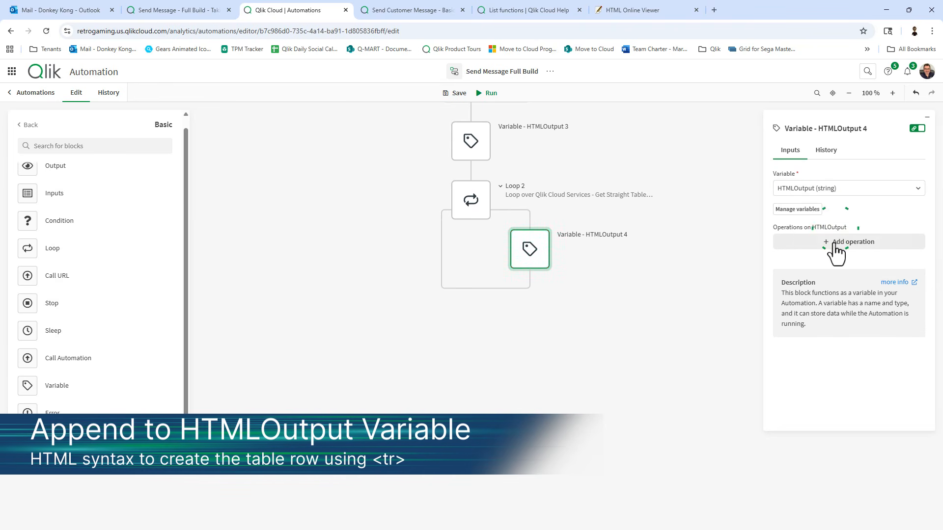
click(833, 245)
click(821, 297)
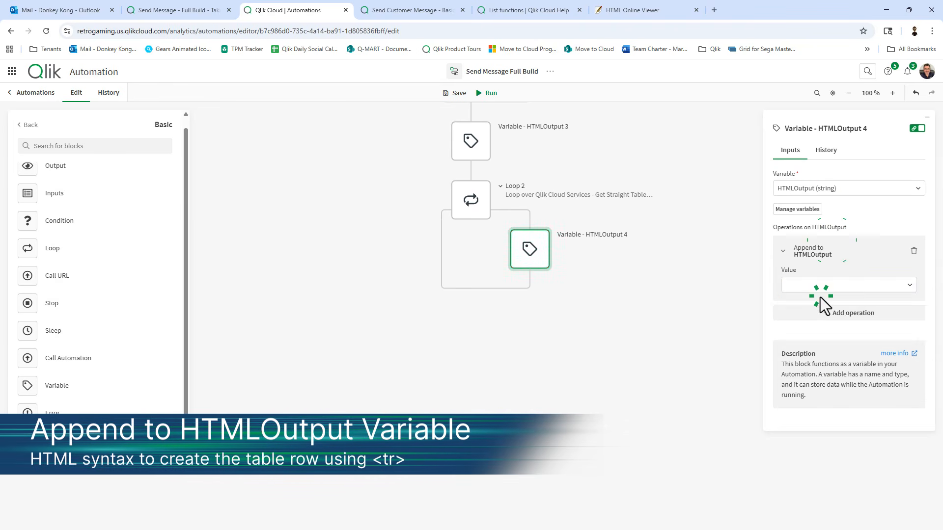
click(801, 287)
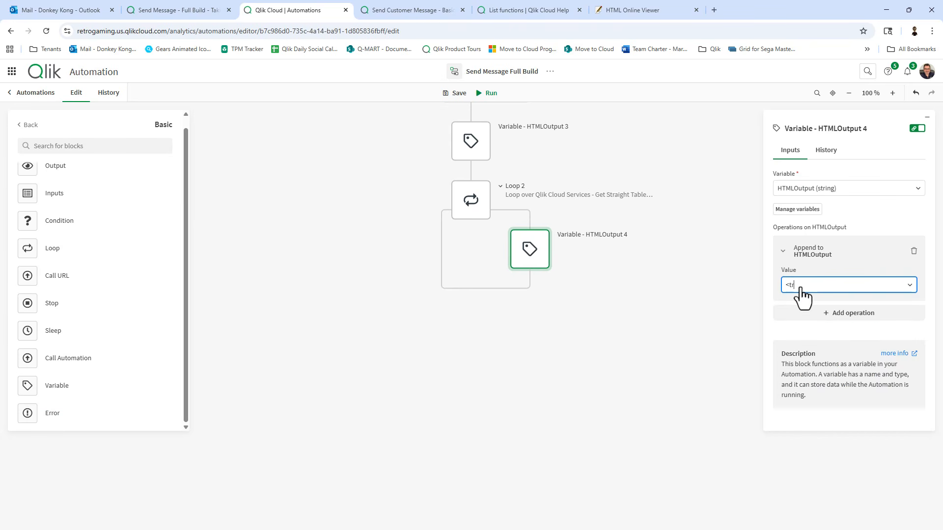
text(<tr>)
click(641, 329)
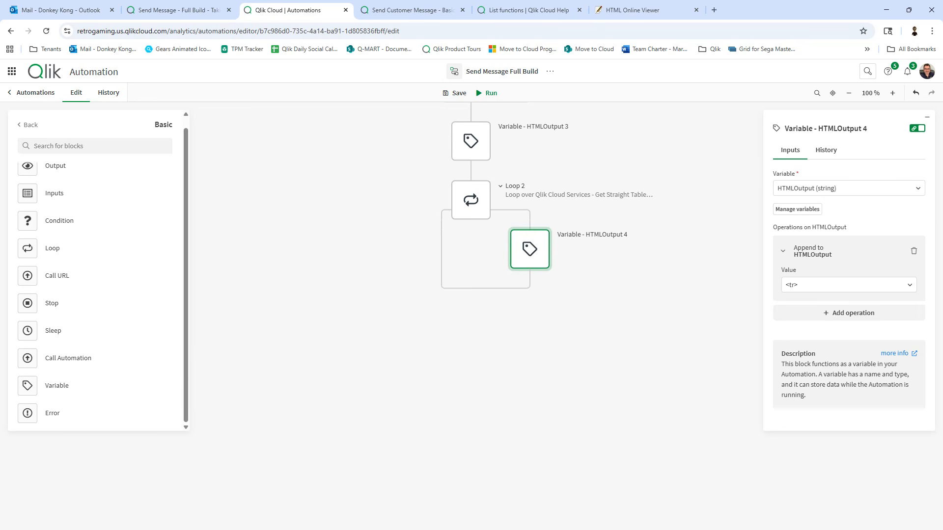
scroll(518, 353, down, 1)
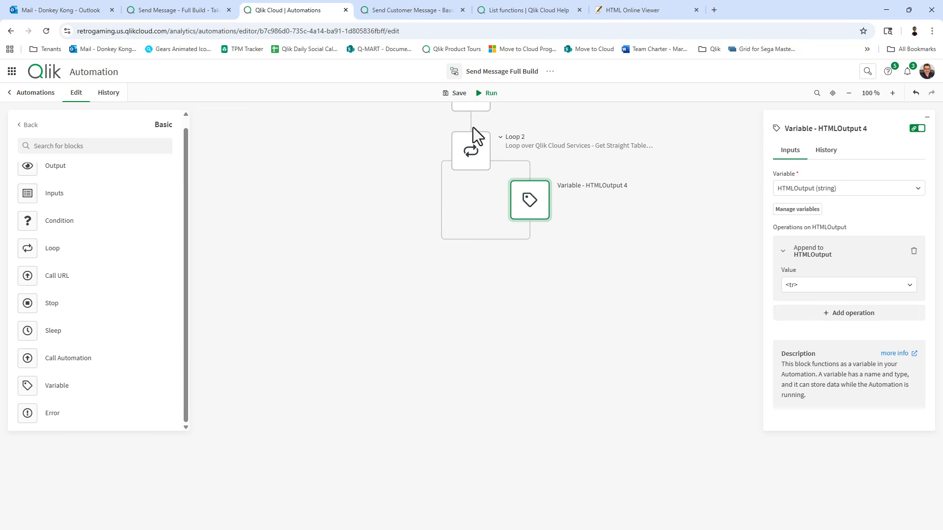
click(476, 148)
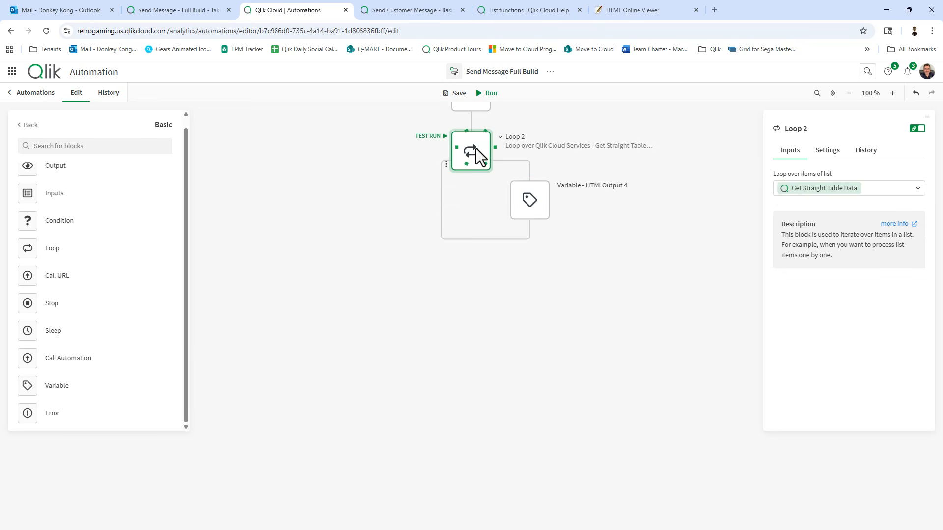
click(537, 216)
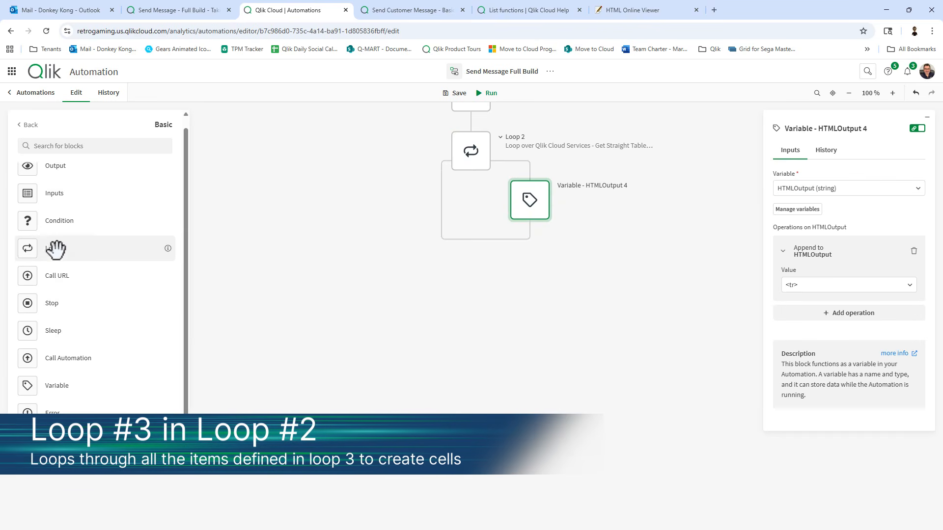
Nest Loop 3 inside Loop 2 iterating over each Loop 2 item, and drop a Variable block in it.
drag(58, 248, 538, 249)
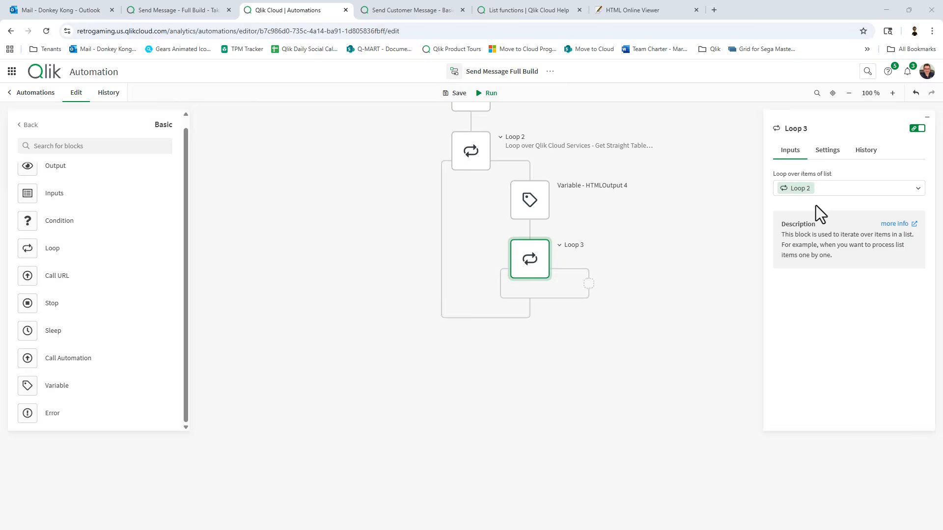
click(798, 190)
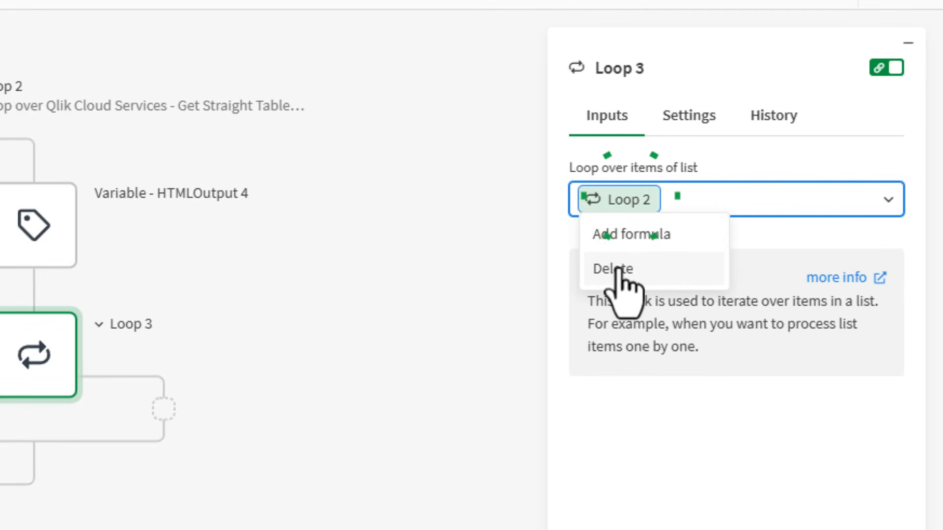
click(618, 267)
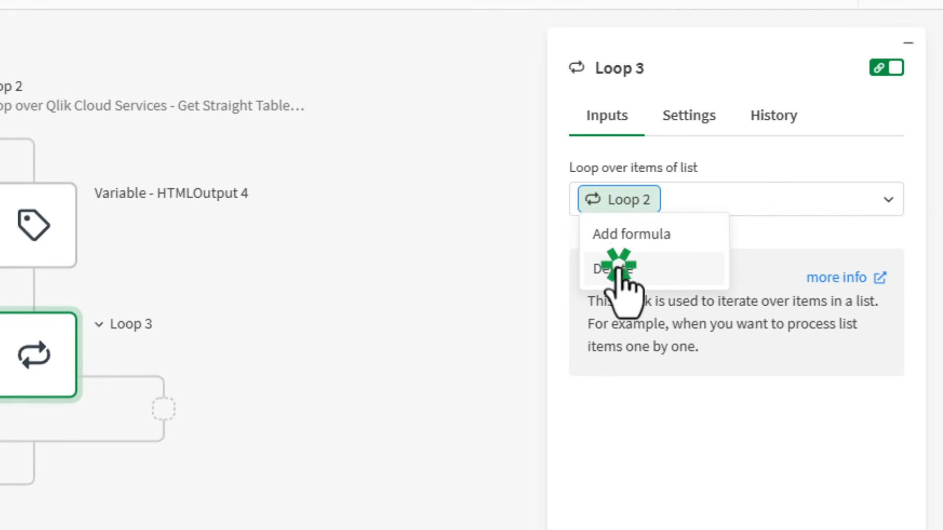
click(825, 197)
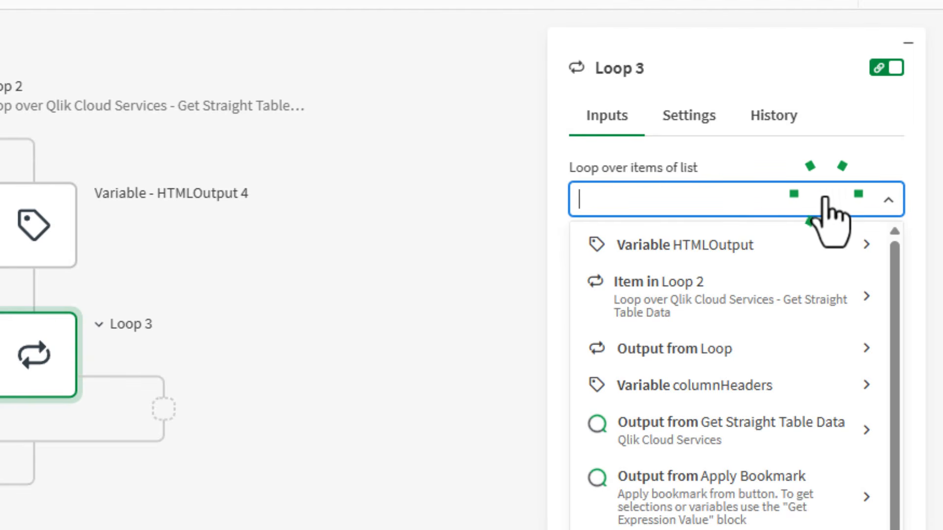
click(669, 289)
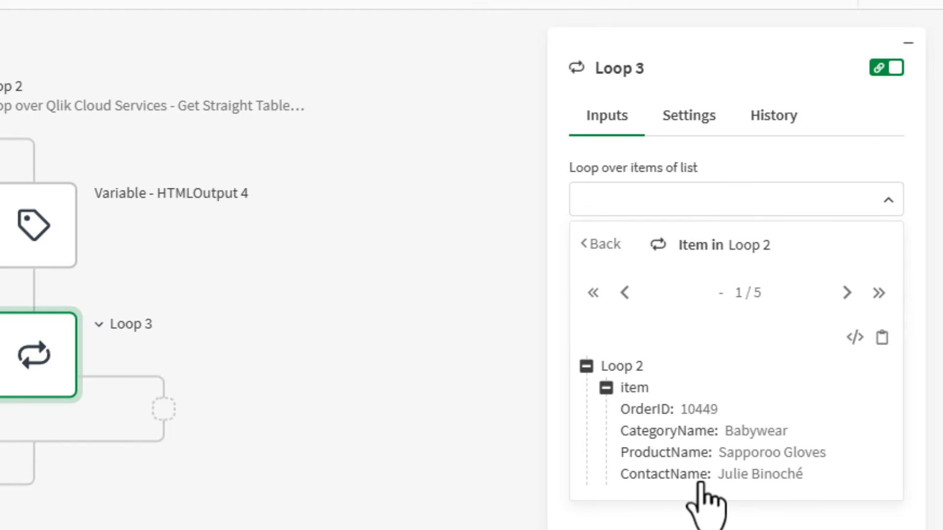
click(635, 386)
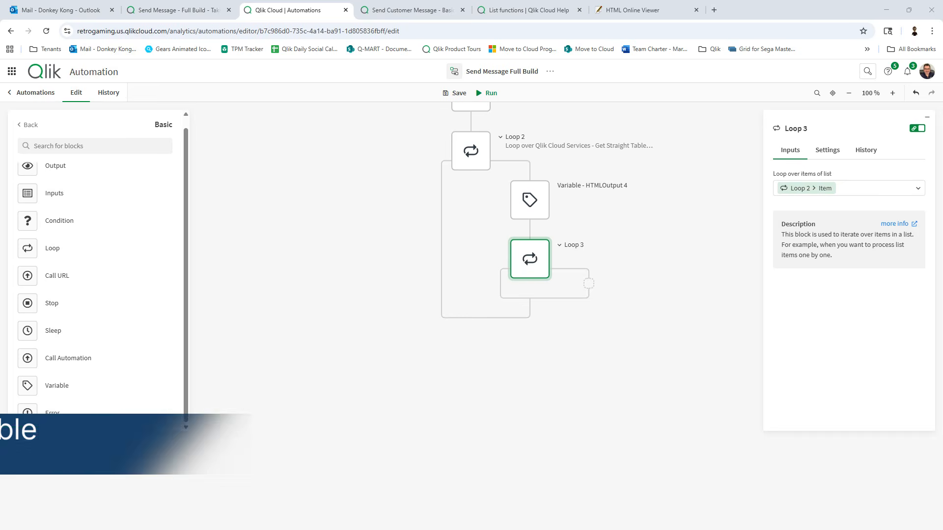
drag(57, 384, 603, 305)
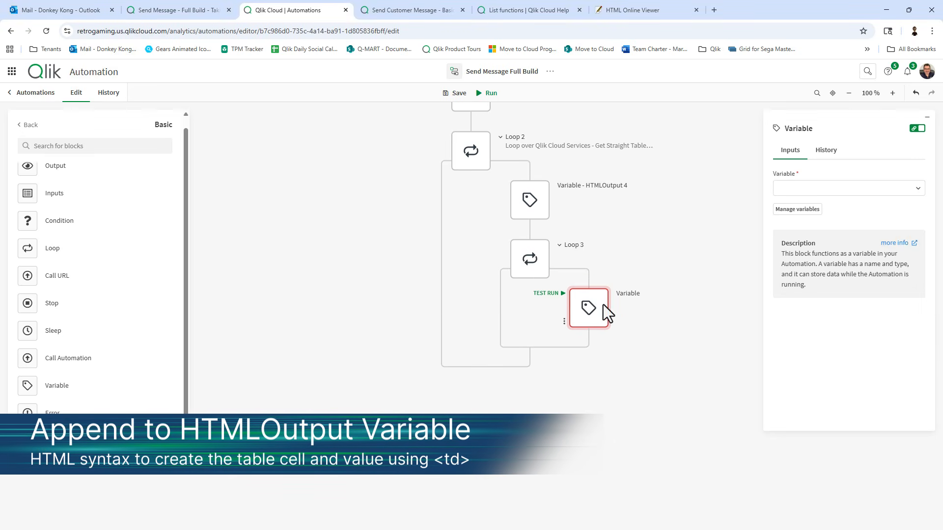
Make the Loop 3 Variable block append '<td>', the Loop 3 Item, and '</td>' to HTMLOutput.
click(874, 186)
click(850, 226)
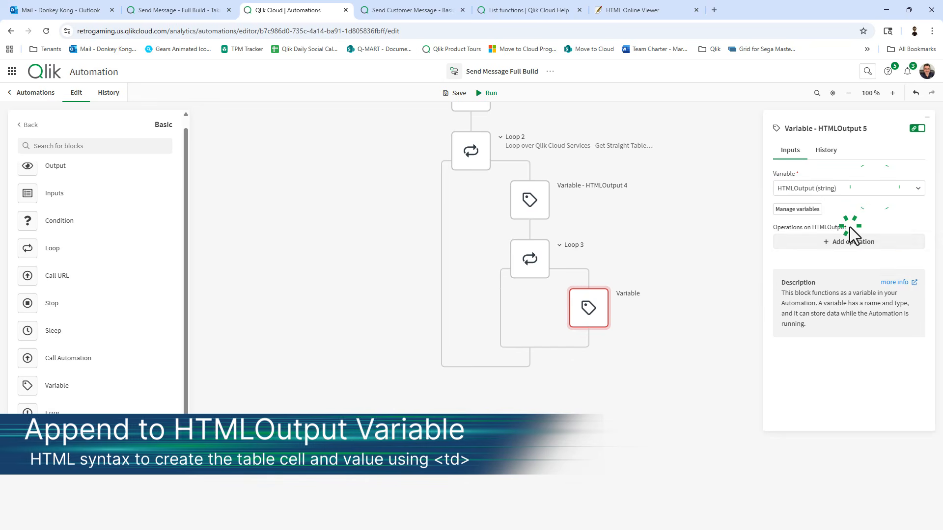
click(835, 246)
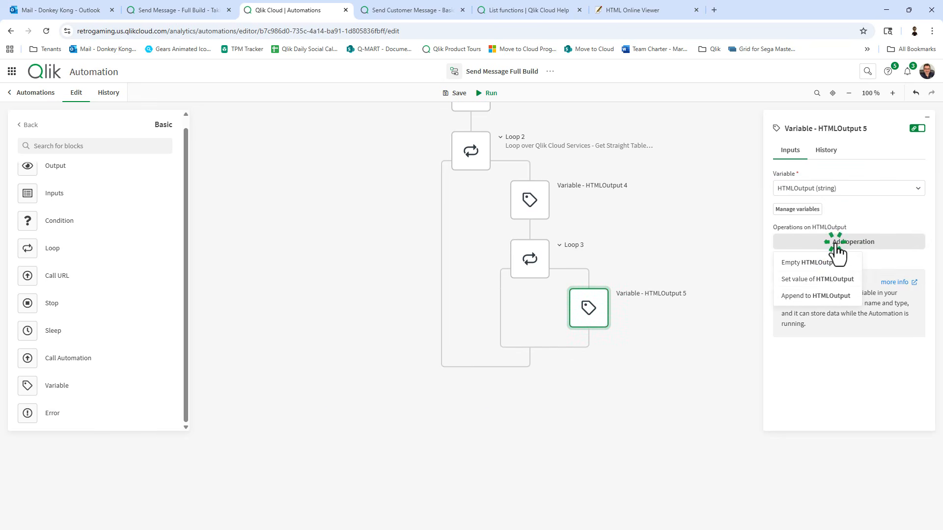
click(829, 297)
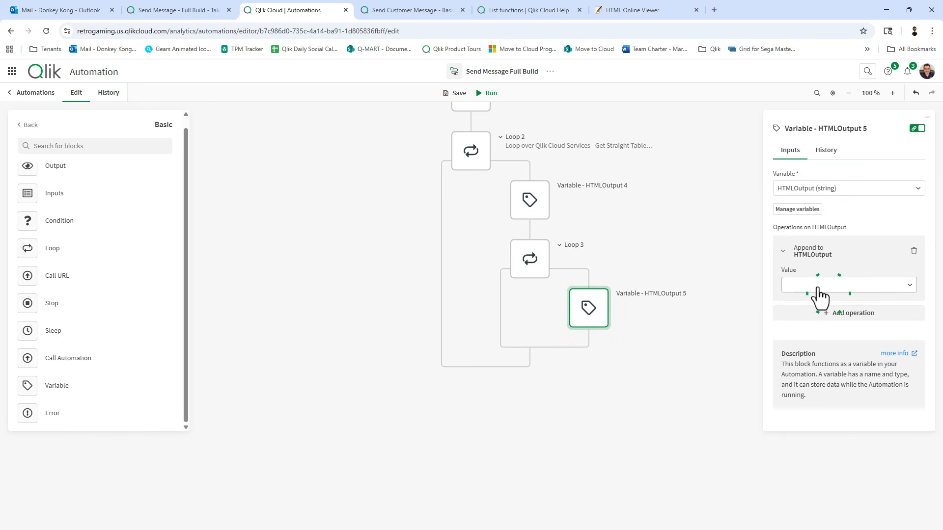
click(818, 289)
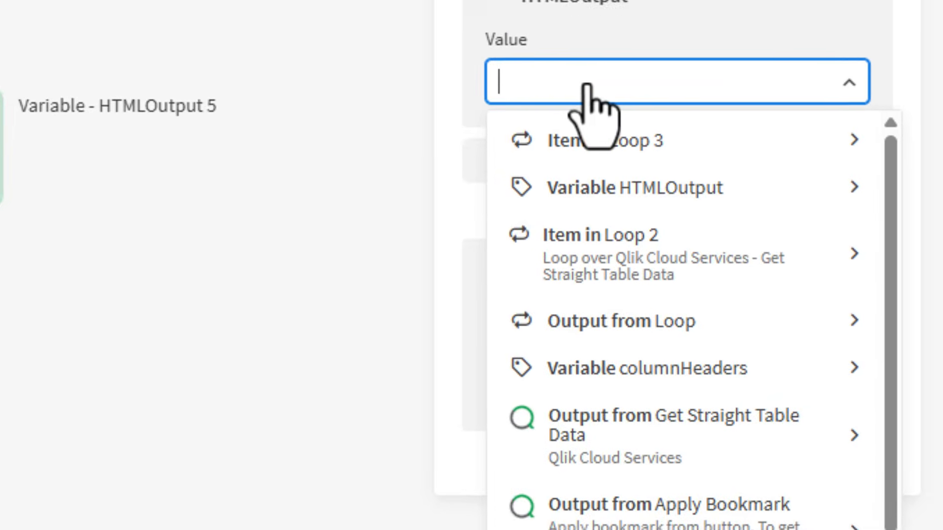
text(<td)
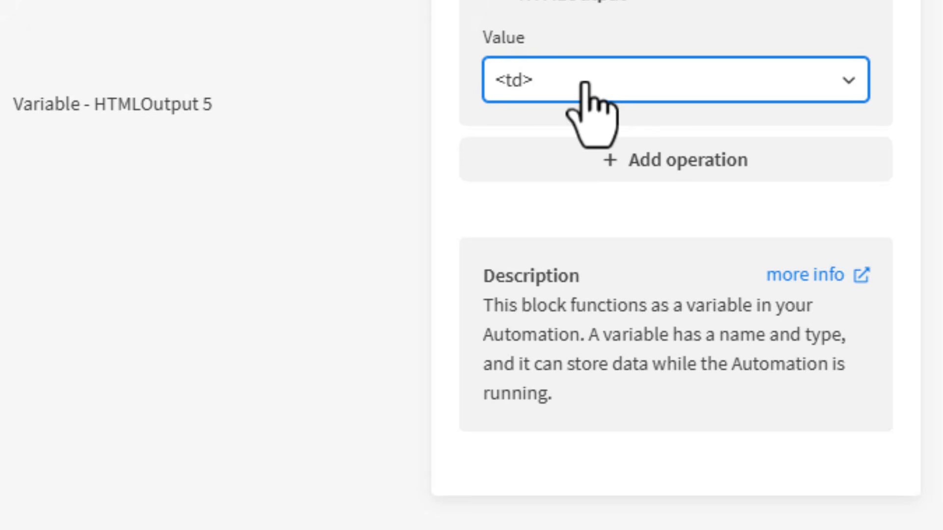
text(>)
click(587, 86)
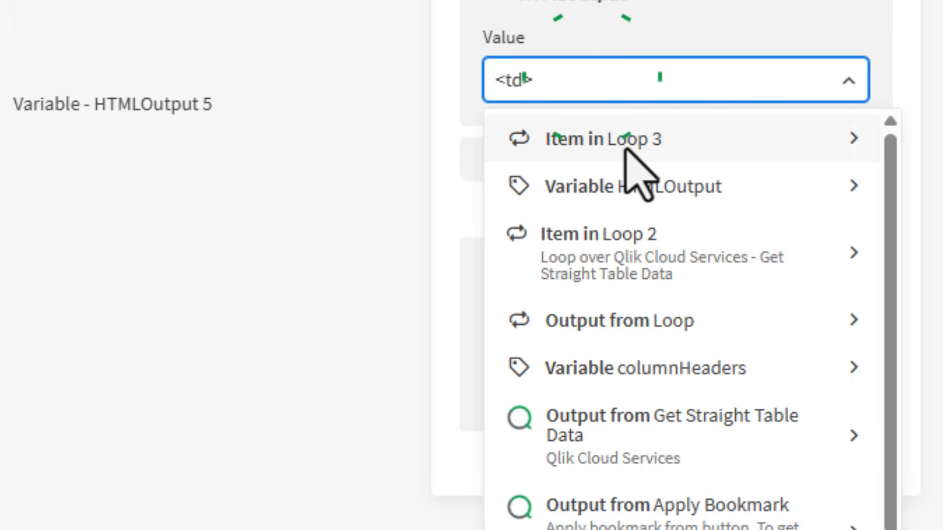
click(629, 142)
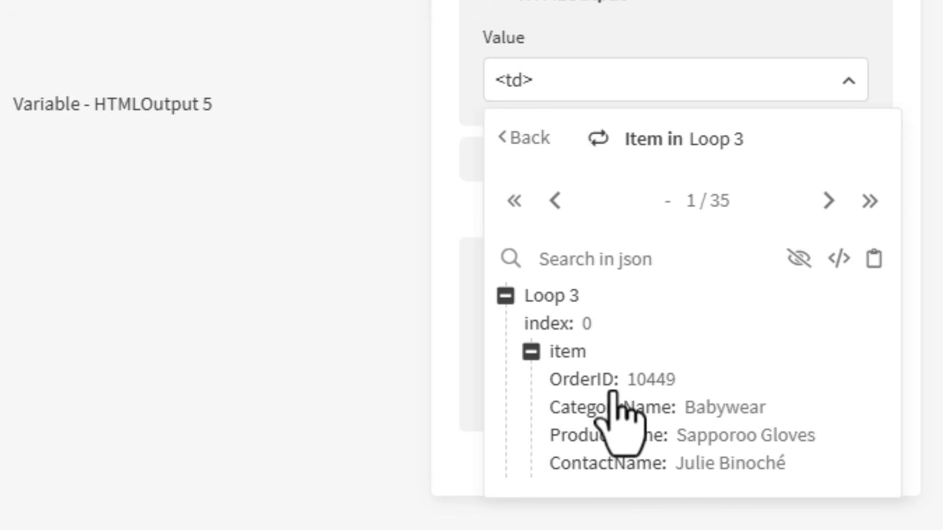
click(579, 353)
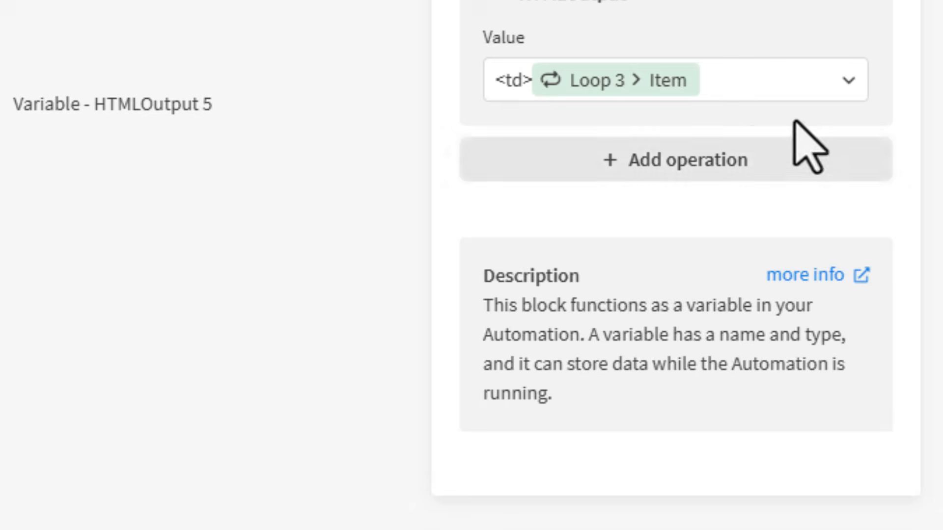
click(741, 83)
text(<)
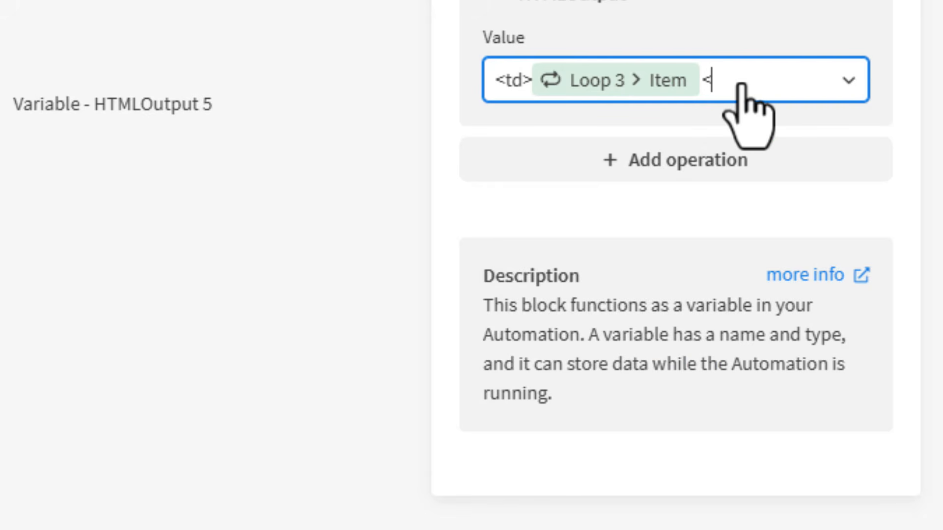
text(/td>)
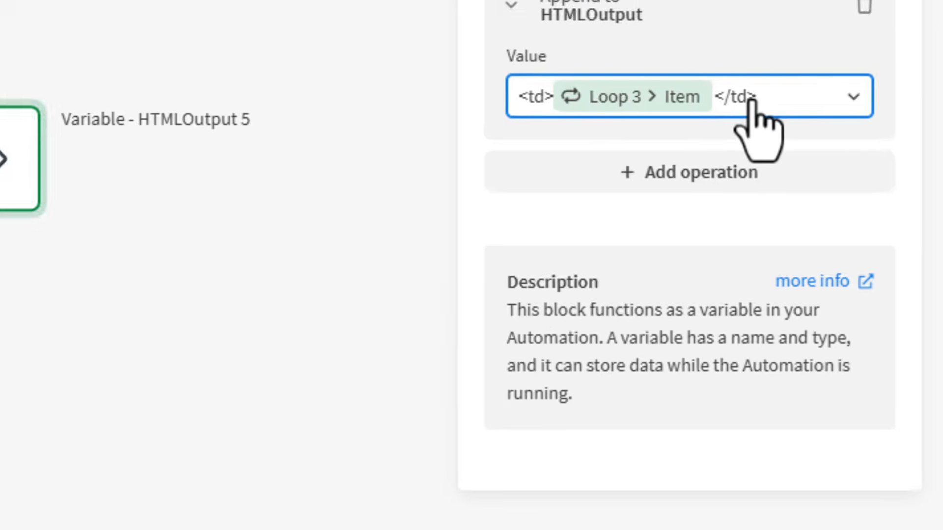
click(874, 254)
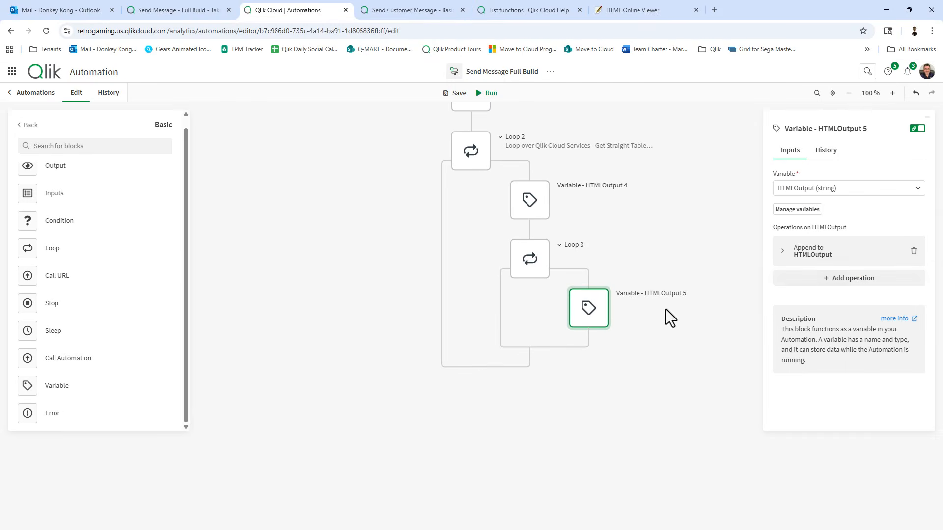
Add a Variable block after Loop 3 that appends '</tr>' to HTMLOutput.
scroll(630, 364, down, 1)
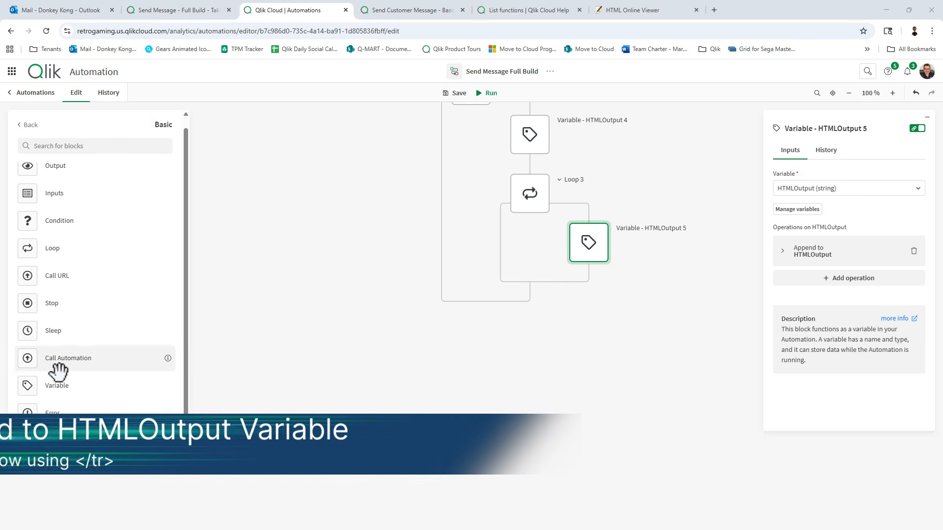
click(59, 386)
drag(65, 380, 555, 302)
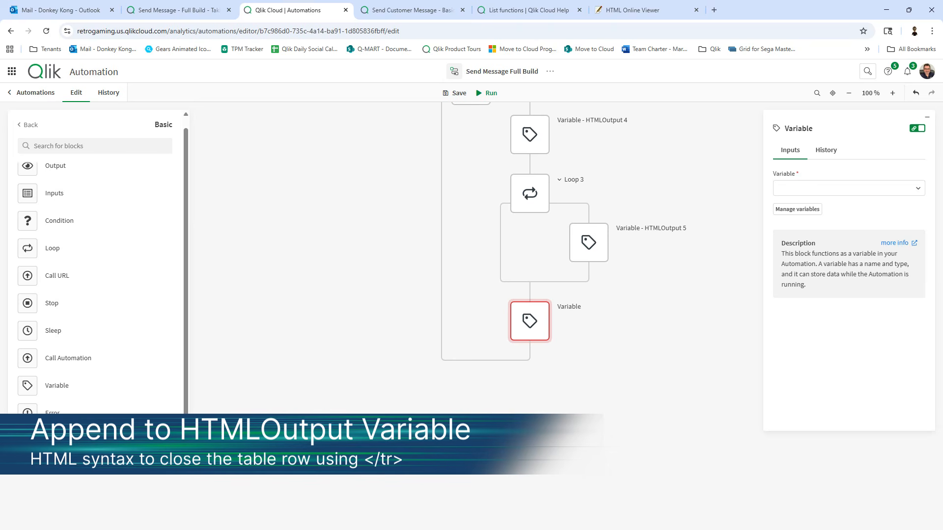
click(809, 190)
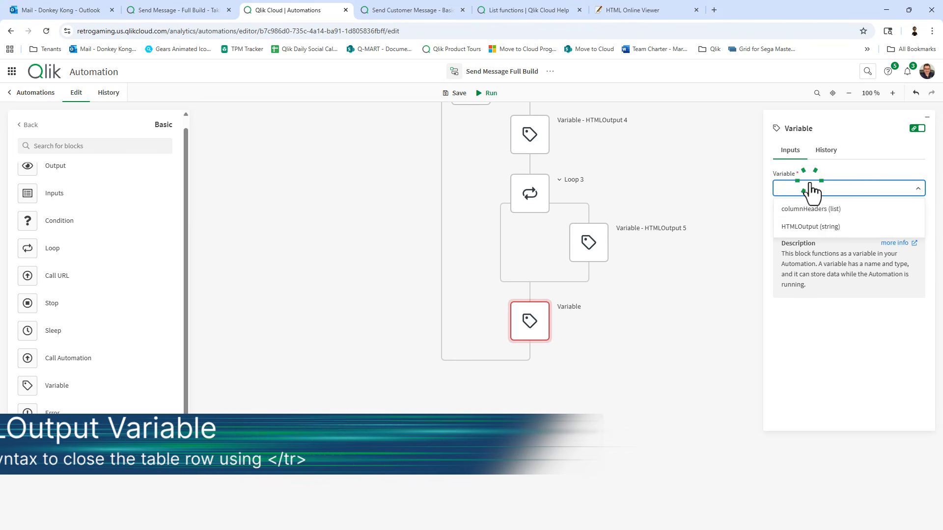
click(815, 227)
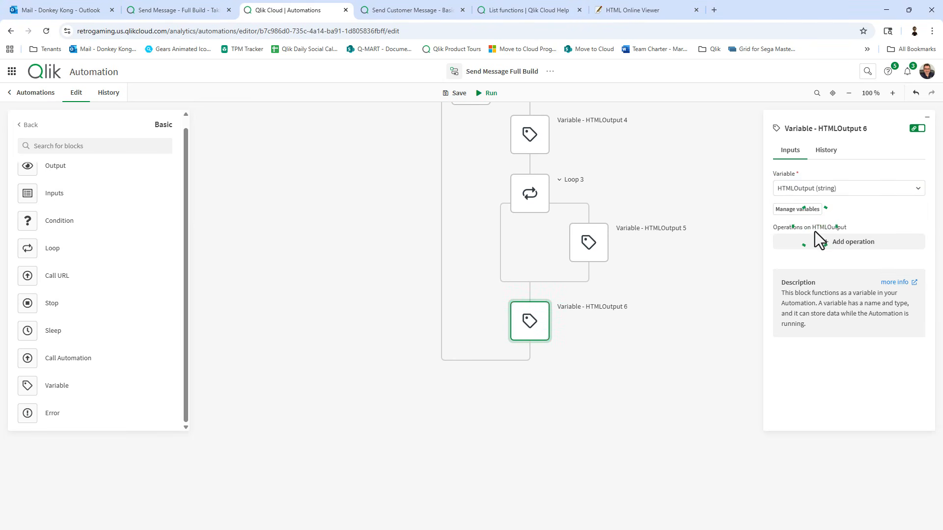
click(819, 242)
click(815, 295)
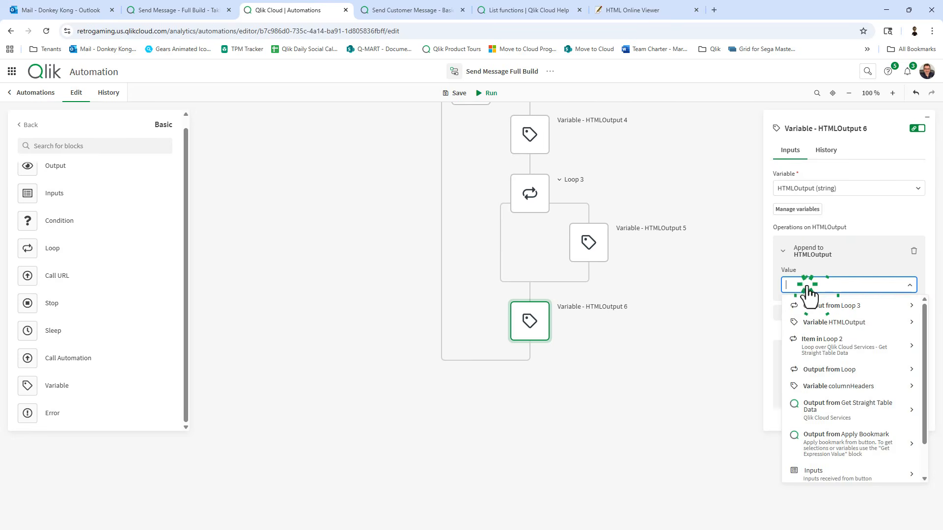
text(<)
text(/tr)
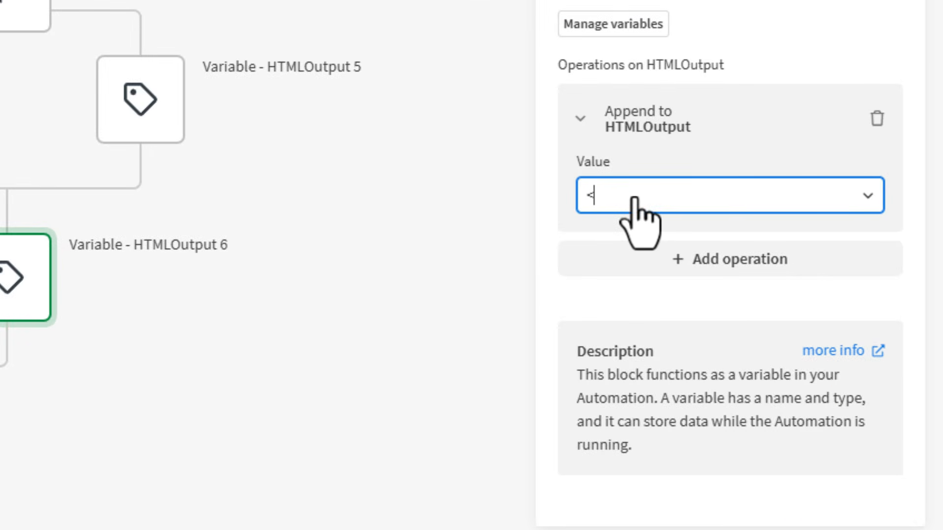
text(>)
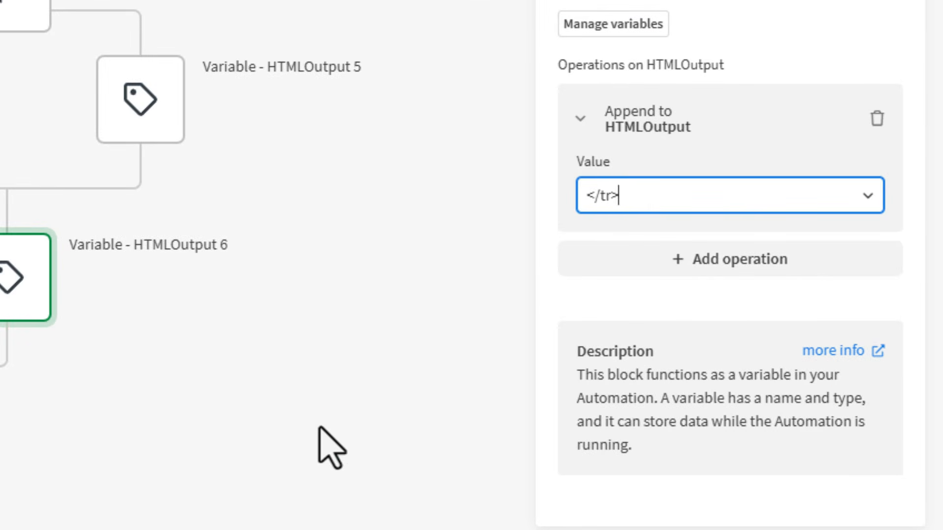
click(326, 446)
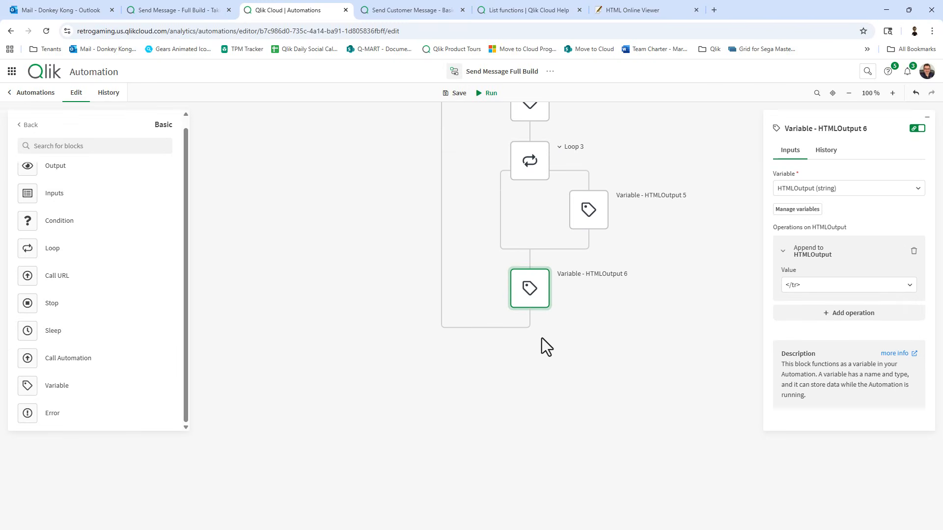
Add a final Variable block after Loop 2 appending '</tbody></table></body></html>' to HTMLOutput.
click(82, 392)
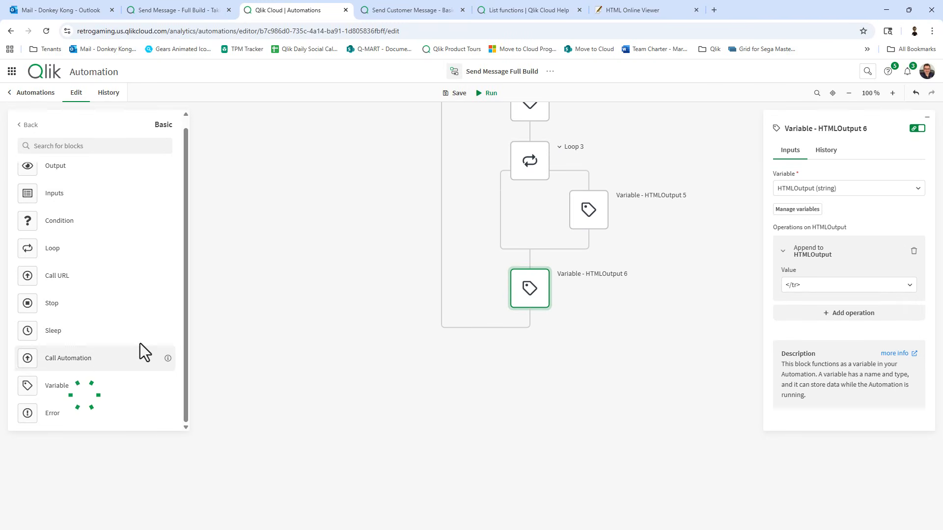
drag(105, 390, 508, 349)
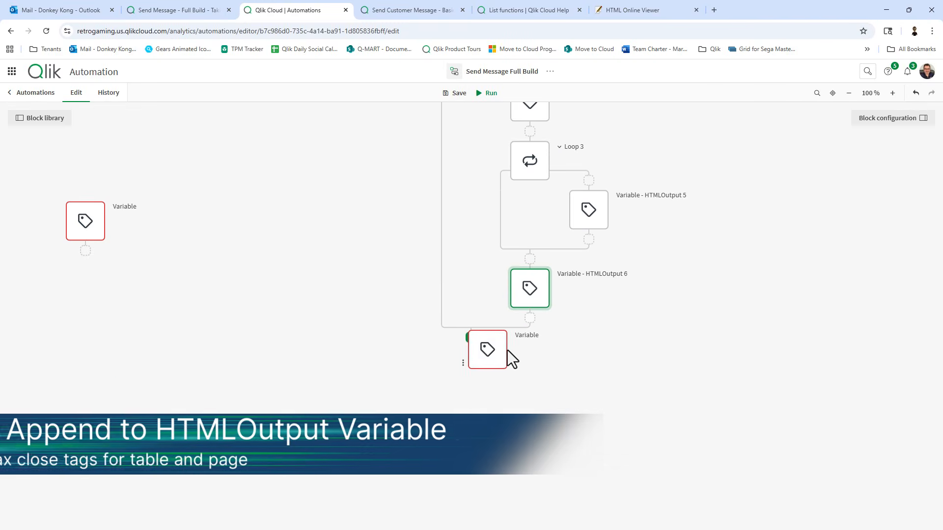
scroll(488, 272, up, 3)
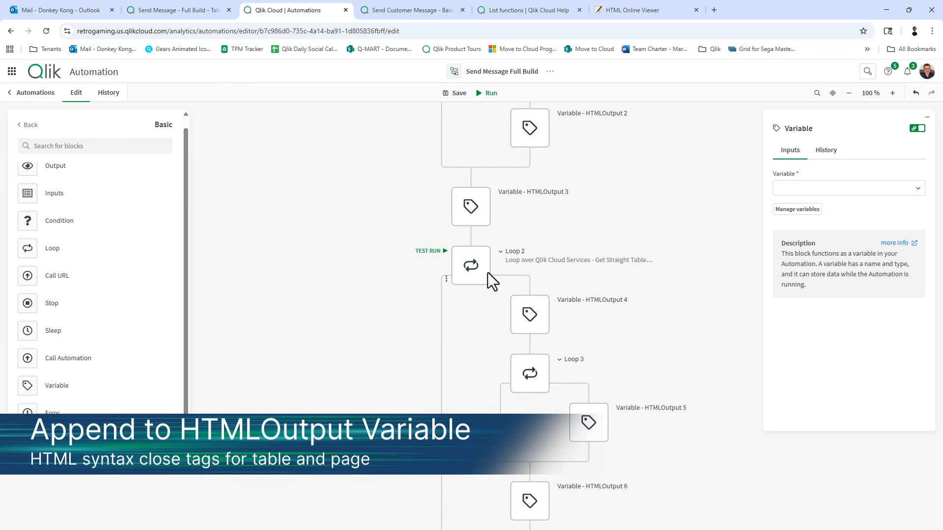
scroll(565, 326, down, 5)
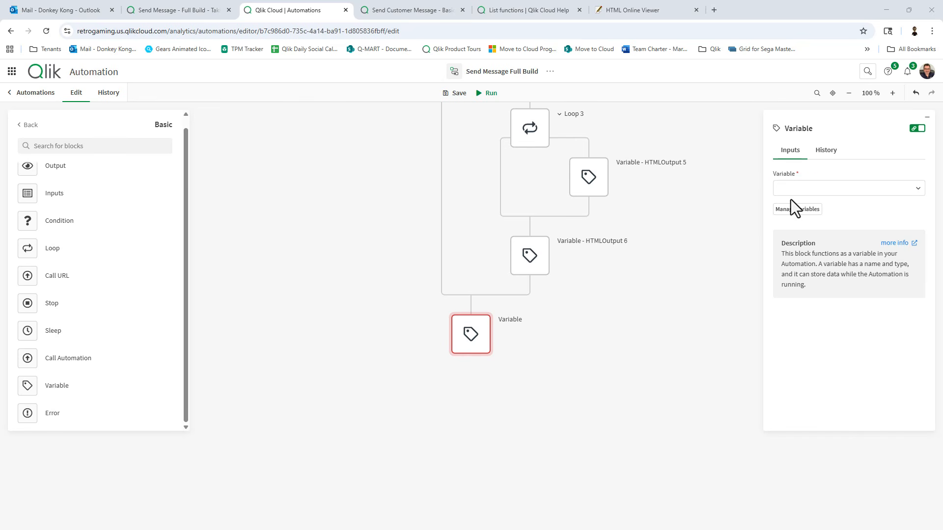
click(805, 188)
click(810, 227)
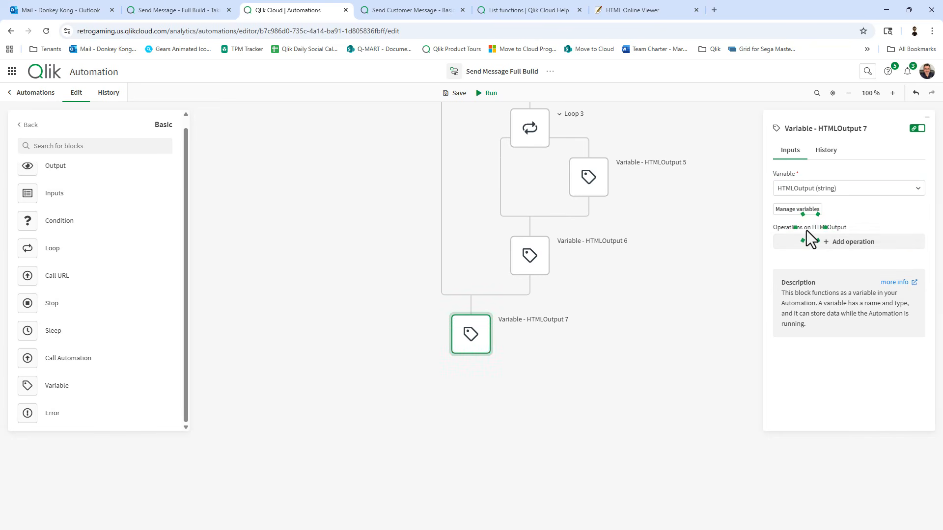
click(814, 241)
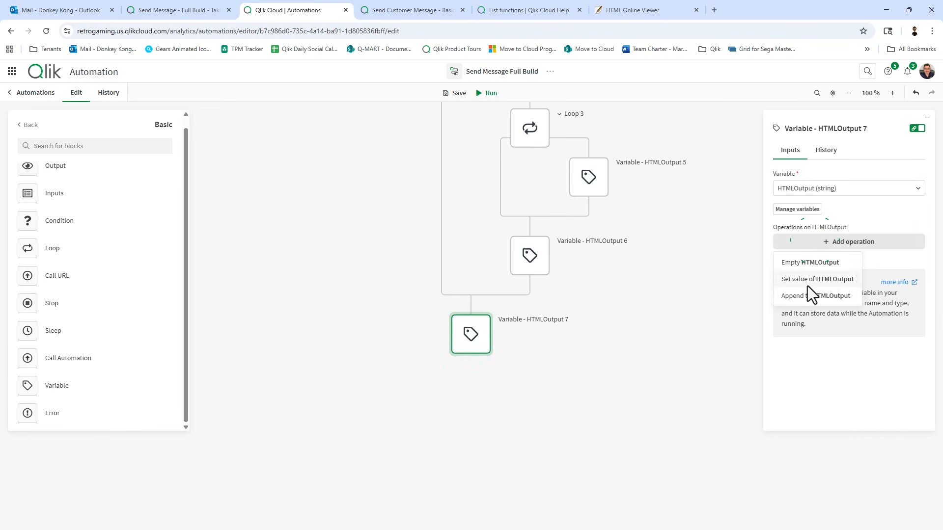
click(806, 299)
click(803, 289)
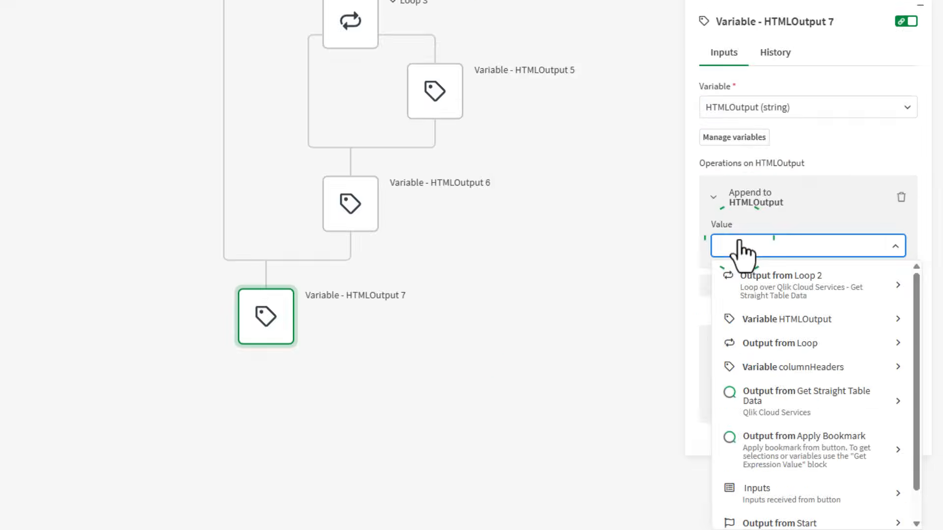
text(</tbody></table></body></html>)
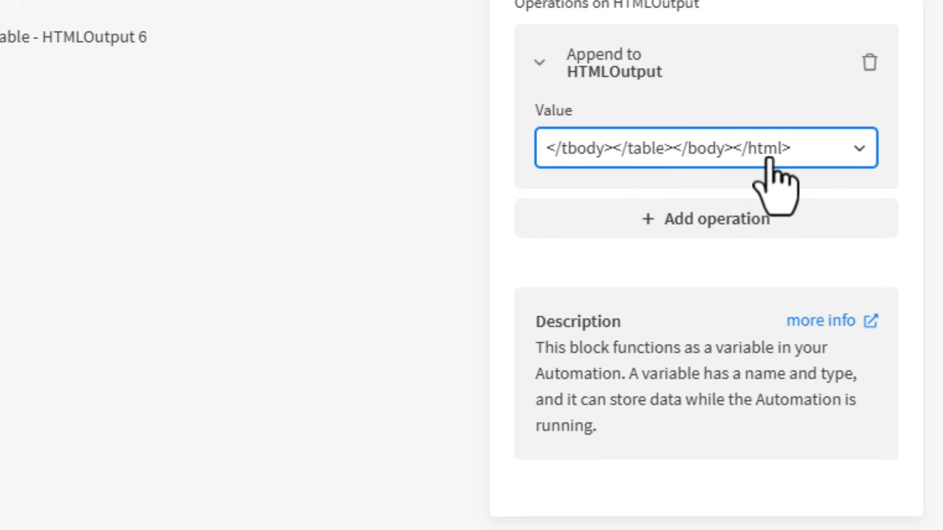
click(166, 265)
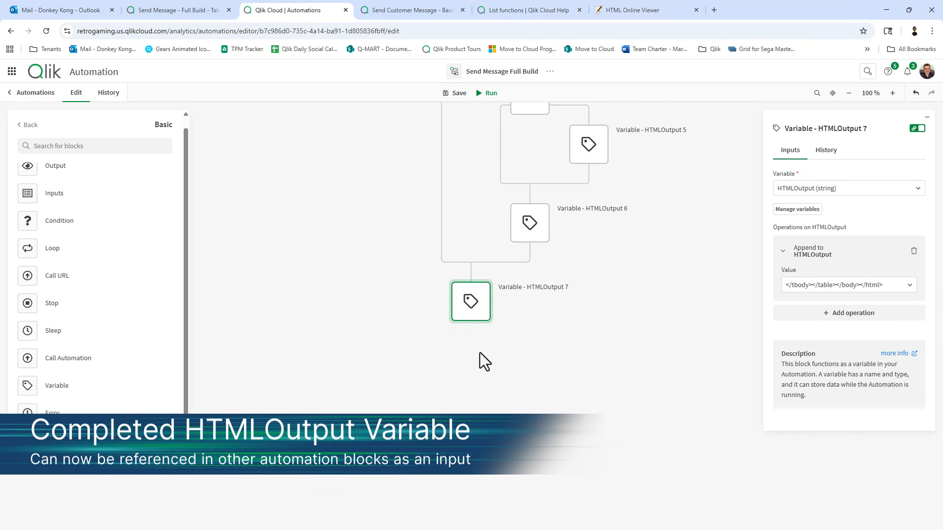
Add an Output block below Variable - HTMLOutput 7, save, and return to the Send Message - Full Build sheet.
scroll(479, 352, up, 2)
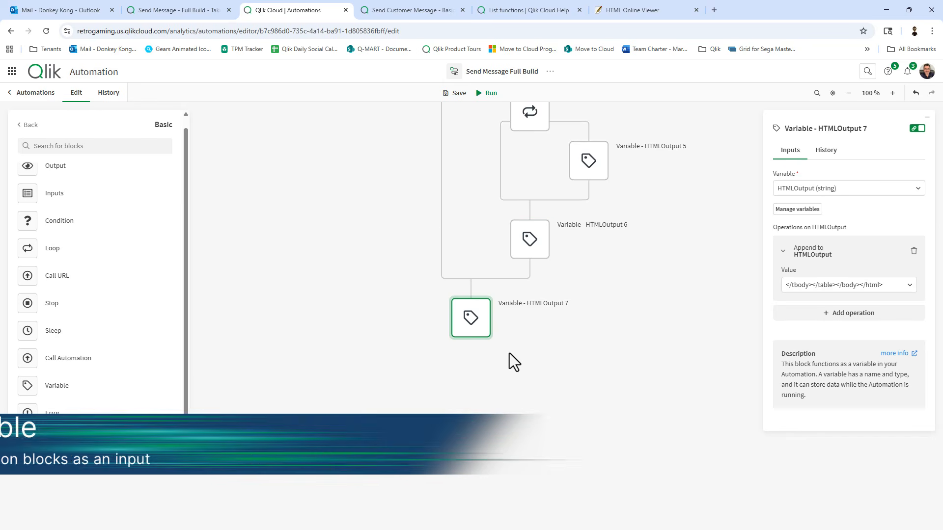
scroll(509, 353, up, 2)
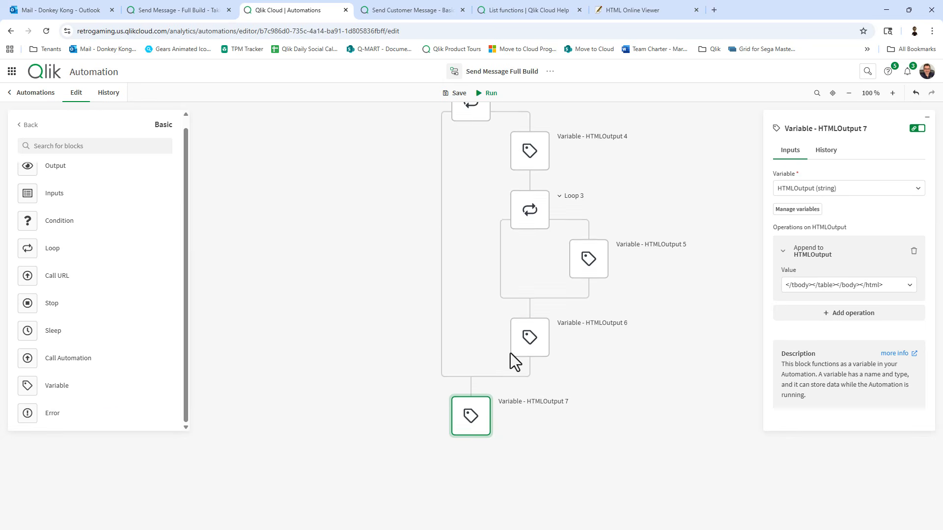
scroll(510, 358, down, 4)
drag(49, 170, 496, 360)
scroll(564, 368, up, 4)
click(456, 95)
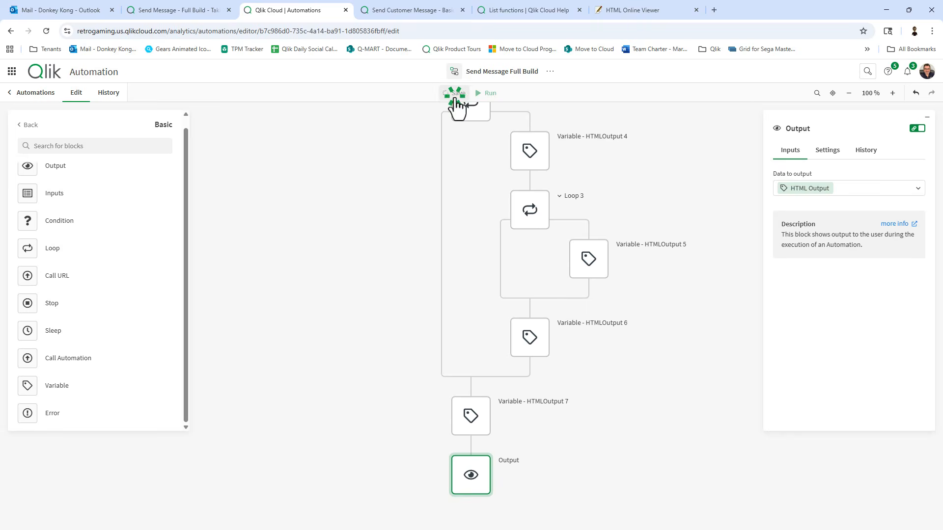
click(177, 10)
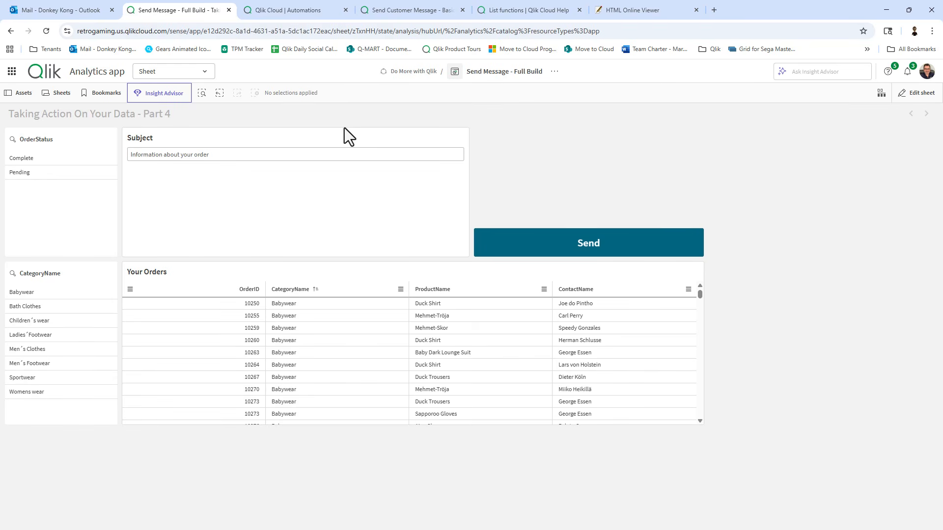
Filter OrderStatus to Pending and trigger the automation with the Send button.
click(32, 175)
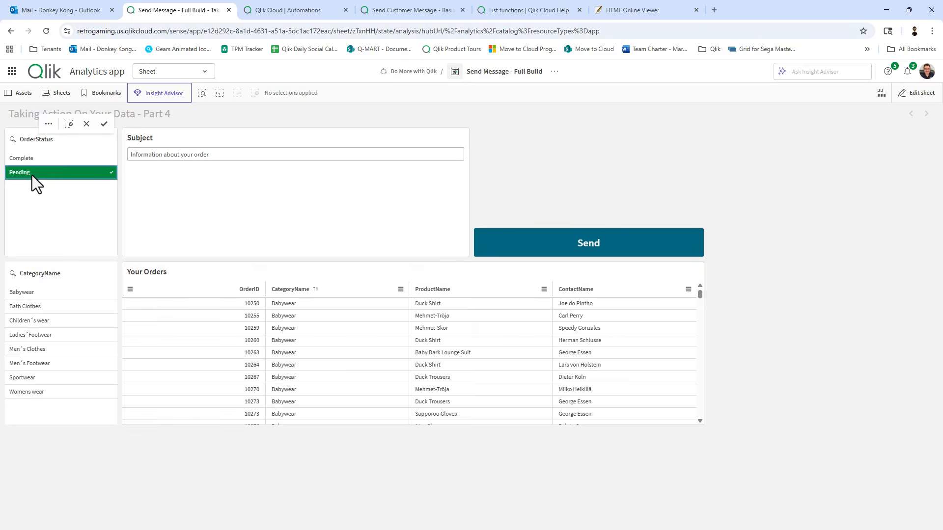
click(104, 124)
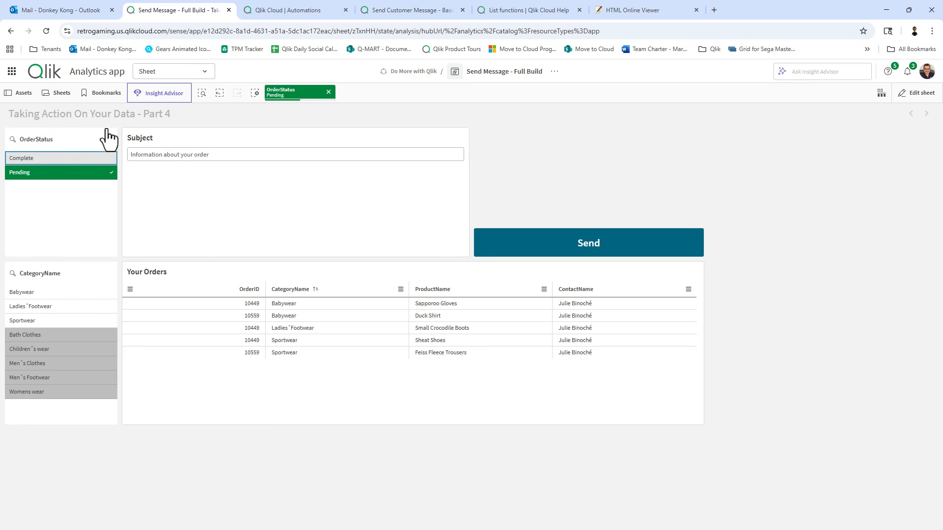
click(528, 236)
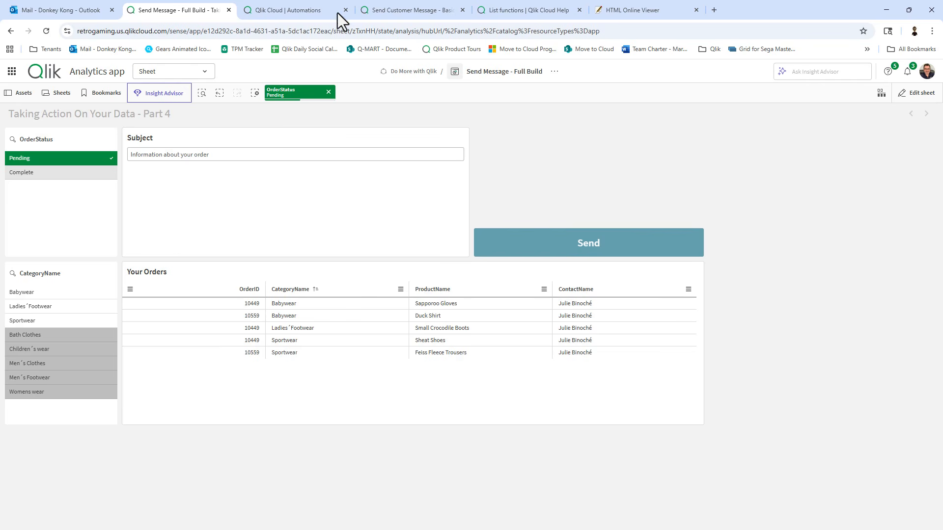
Select the finished run's full HTML output in the automation's History.
click(290, 8)
click(102, 98)
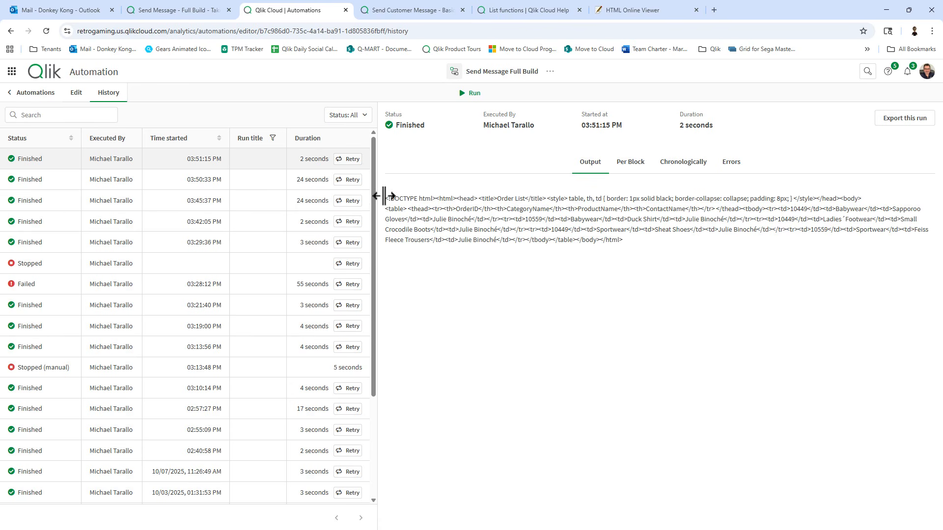
drag(386, 197, 638, 246)
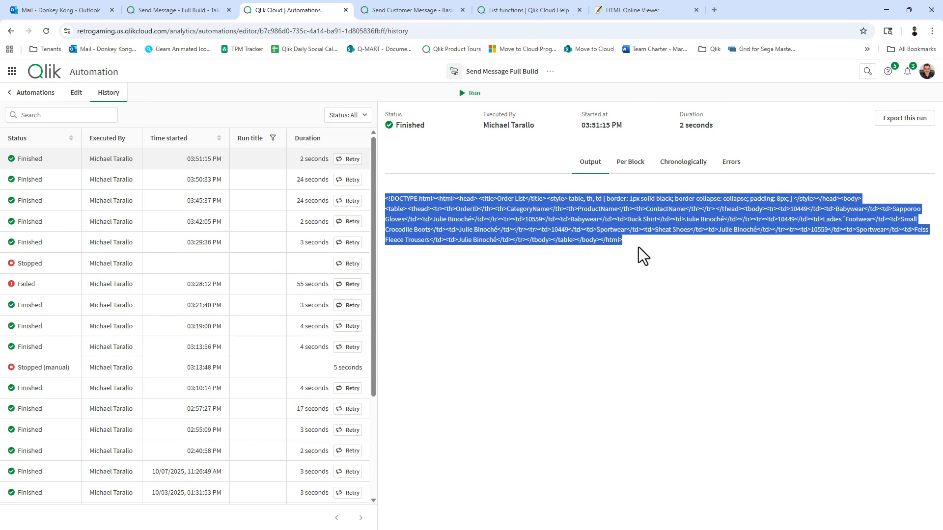
click(636, 11)
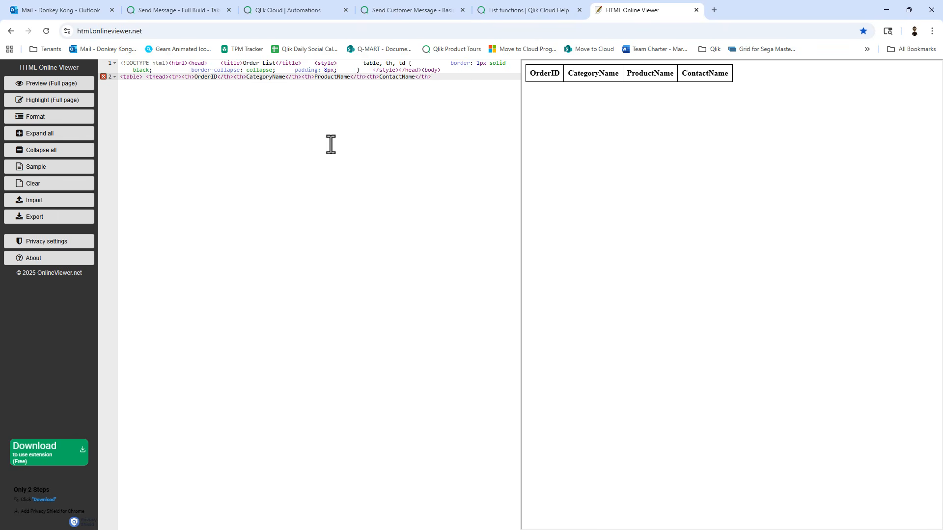
Replace the HTML Online Viewer content with the generated order HTML.
key(ctrl+a)
key(ctrl+c)
key(Delete)
key(ctrl+v)
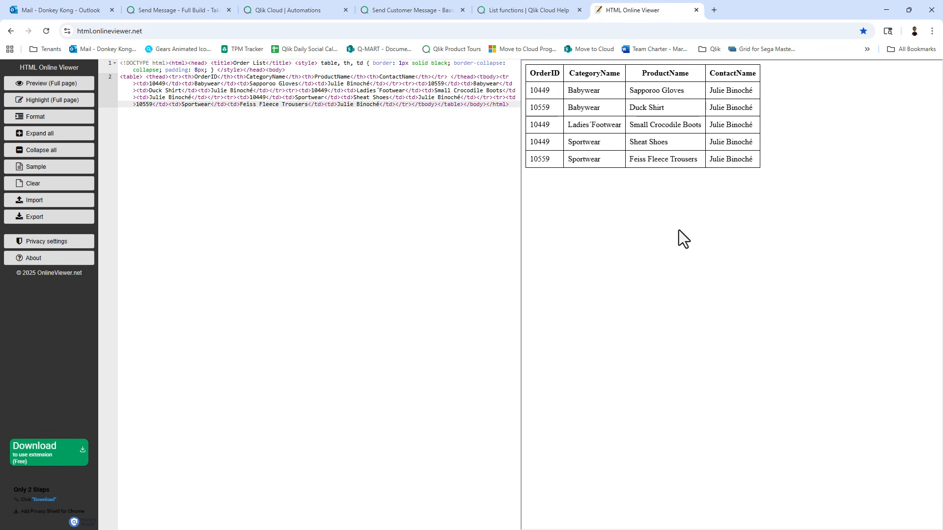
Go back from the automation's run history to editing its flow.
click(189, 14)
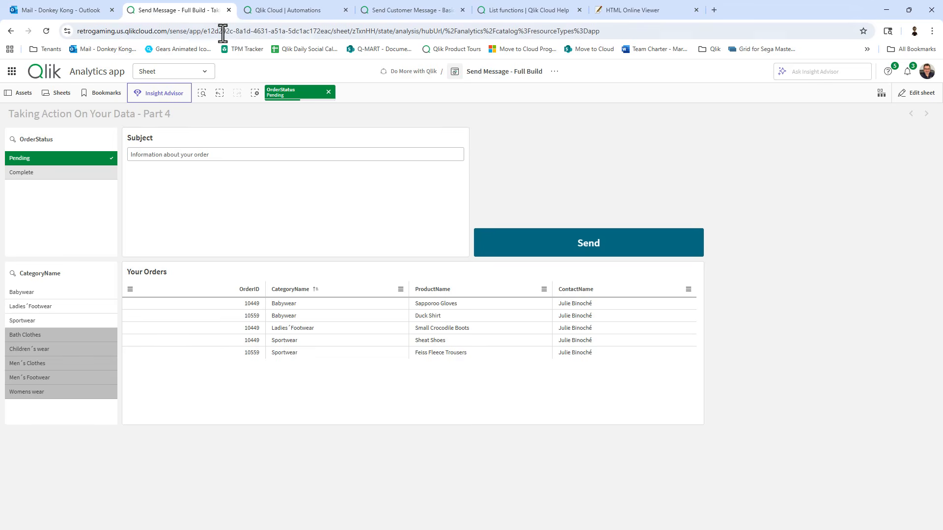
click(321, 12)
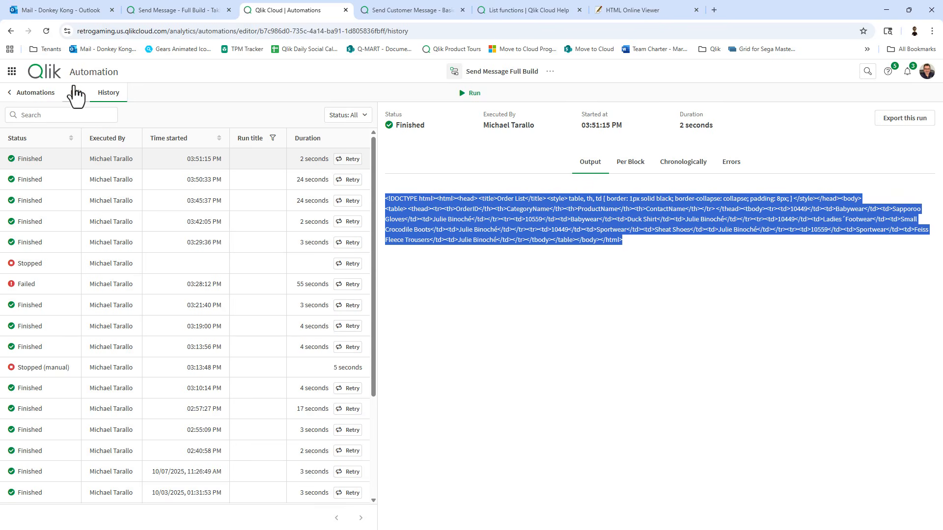
click(77, 93)
scroll(406, 326, down, 20)
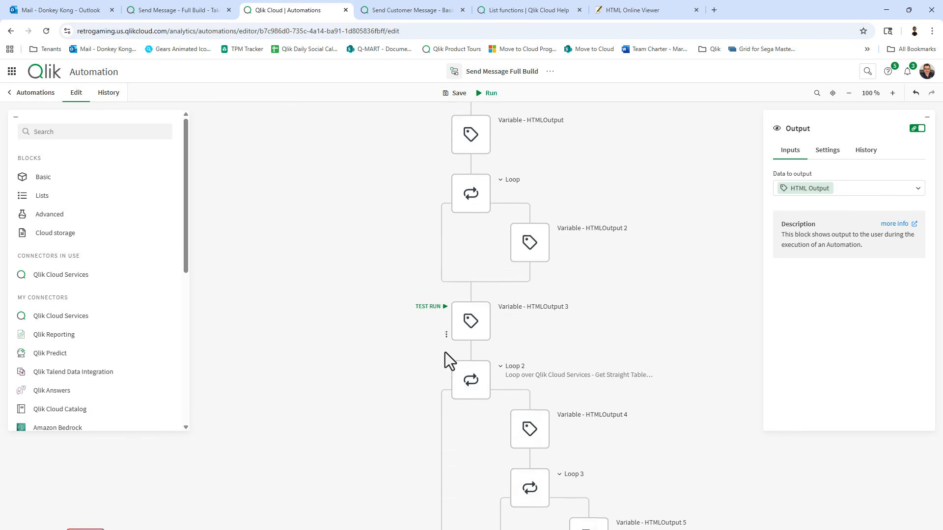
Delete the Output block and search the block library for mail blocks.
key(Delete)
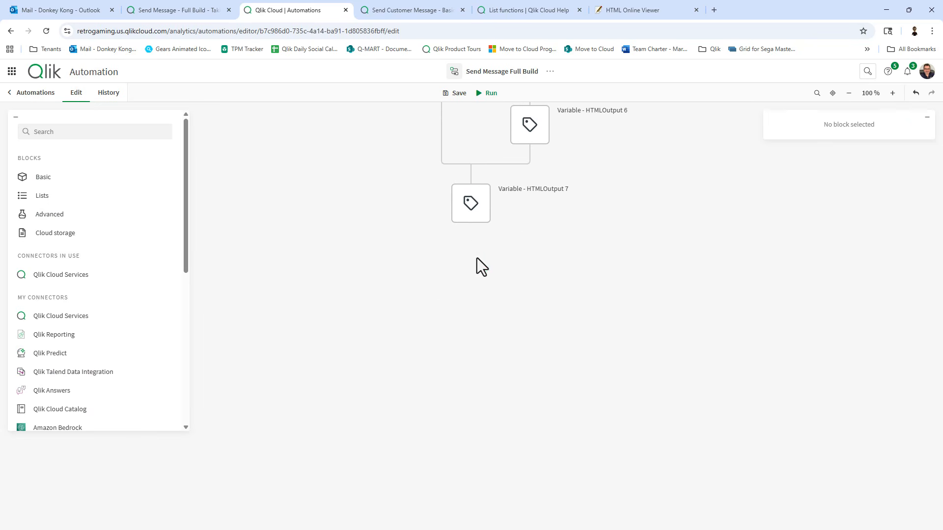
click(75, 131)
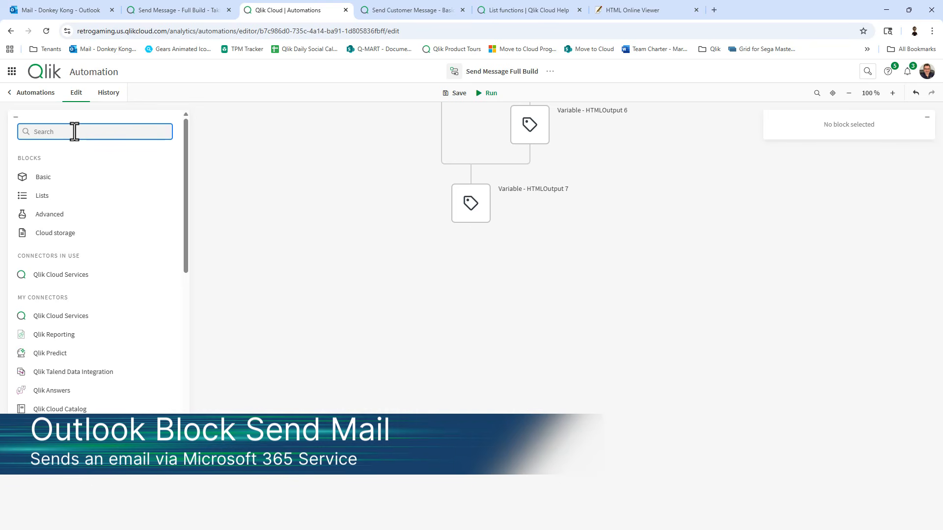
text(mail)
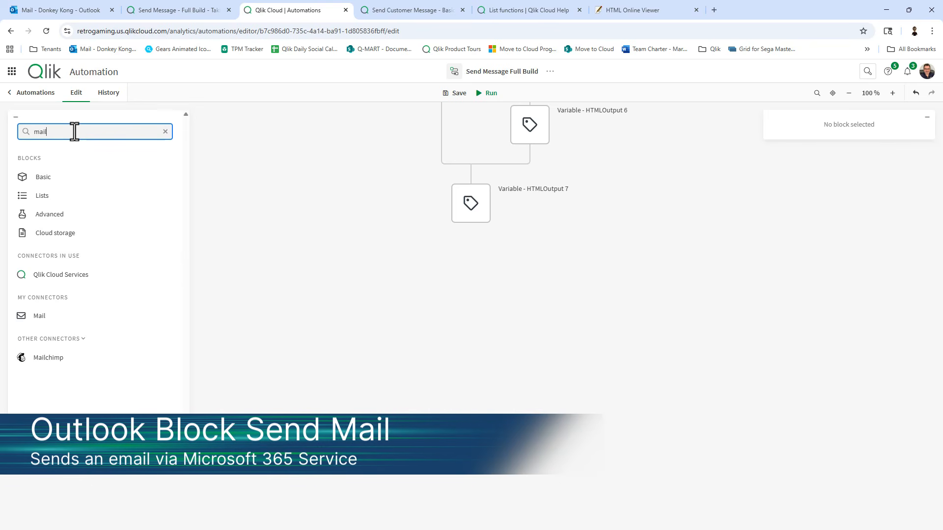
click(36, 318)
click(32, 125)
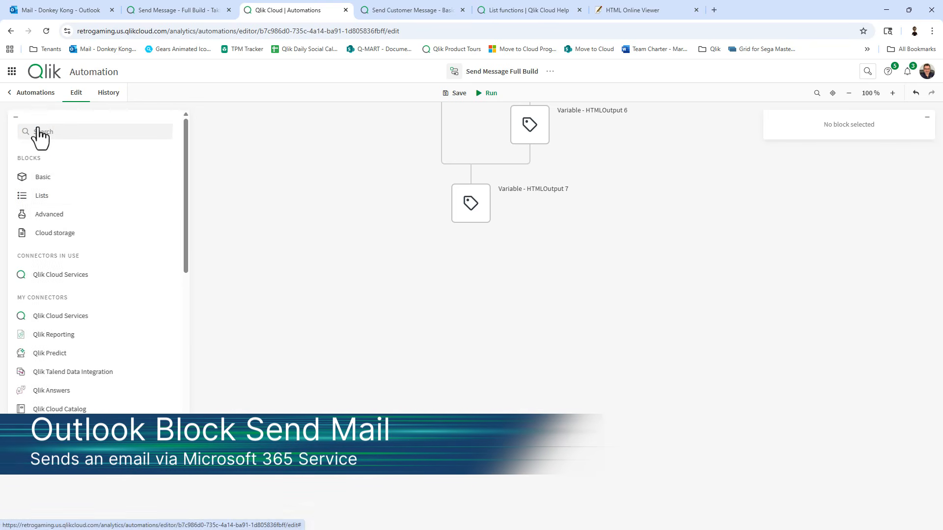
scroll(79, 231, down, 2)
scroll(84, 226, down, 1)
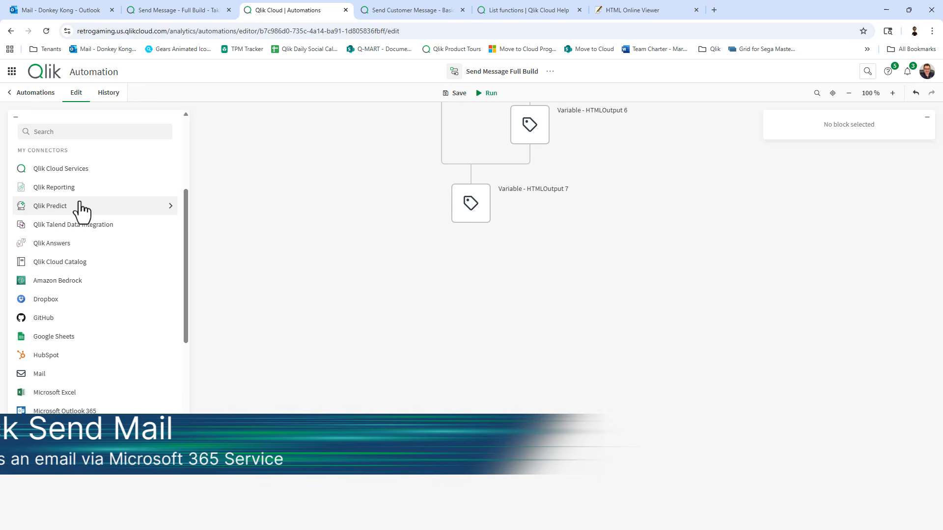
Place Microsoft Outlook 365 Send Mail below Variable - HTMLOutput 7.
click(58, 131)
text(out)
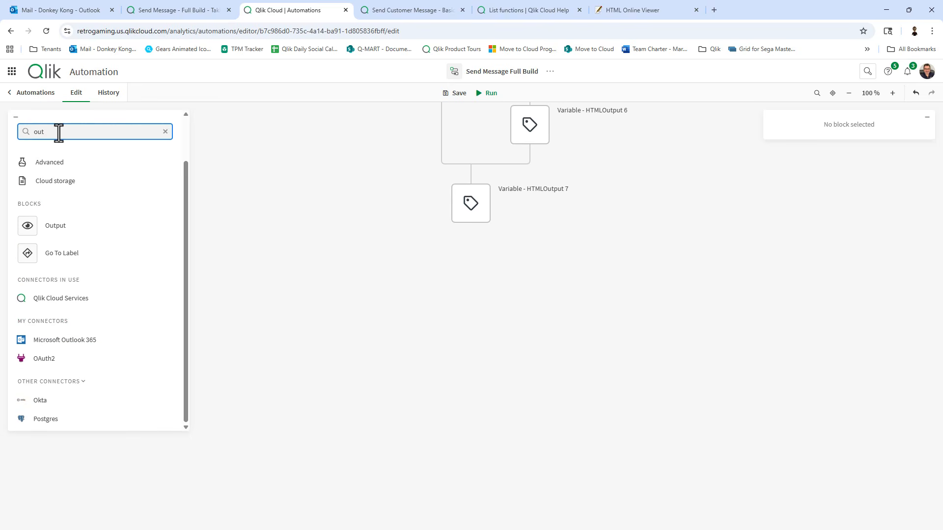
click(51, 339)
drag(63, 222, 490, 249)
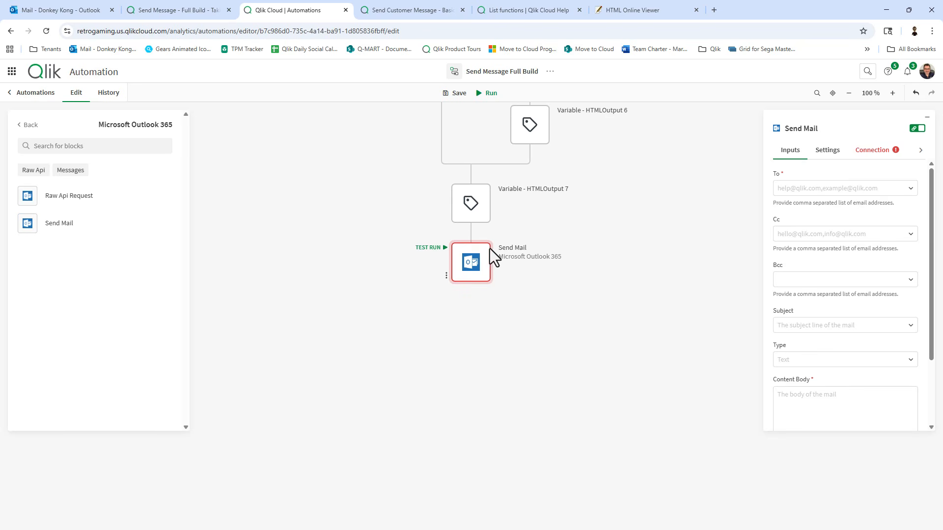
Give Send Mail the Microsoft Outlook 365 connection and enter the recipient e-mail address.
click(873, 149)
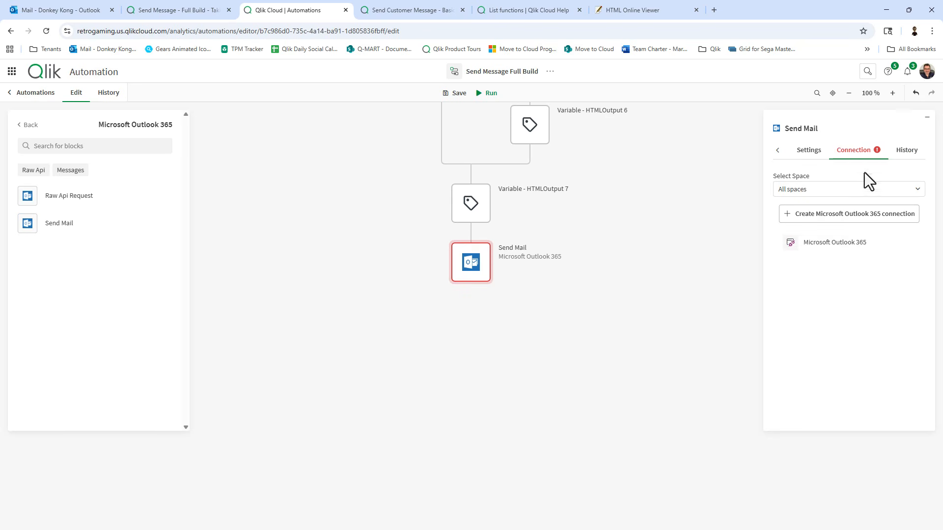
click(829, 253)
click(777, 150)
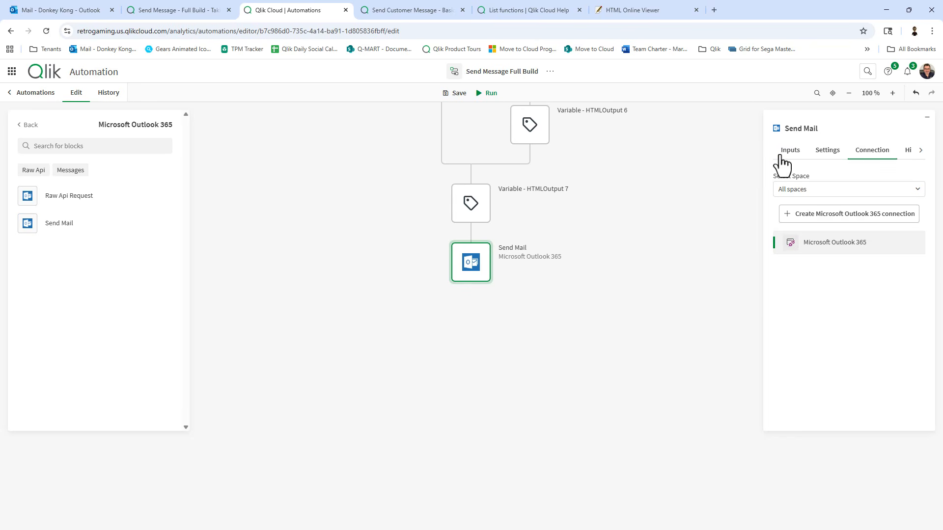
click(781, 155)
click(791, 191)
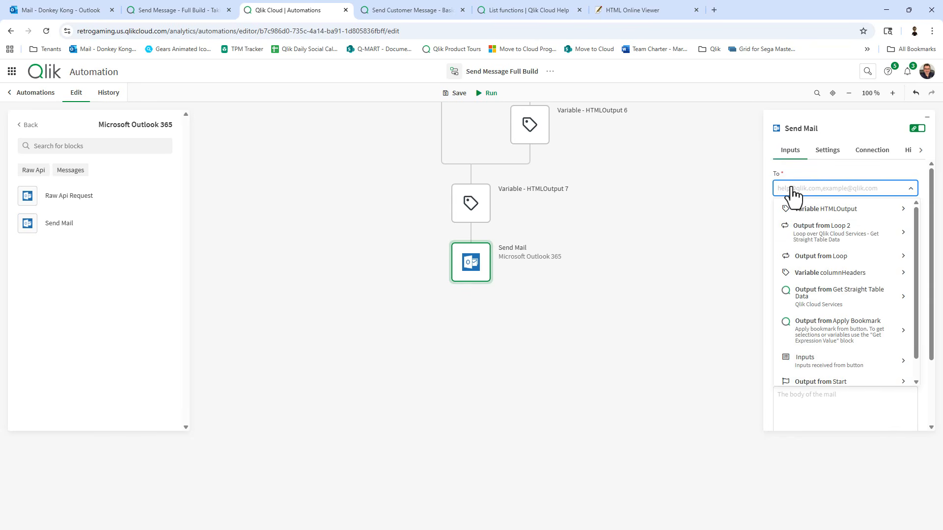
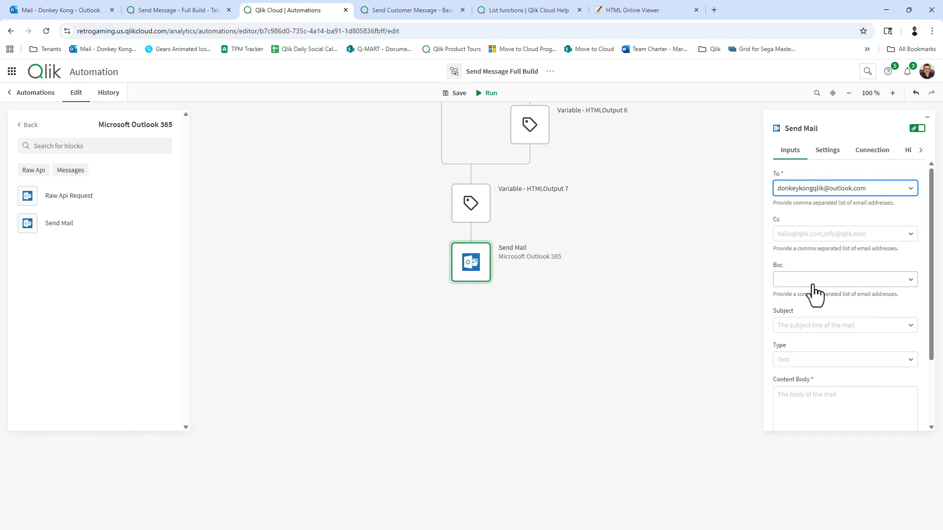
scroll(813, 305, down, 1)
Map the mail subject to Inputs > V Subject.
click(814, 311)
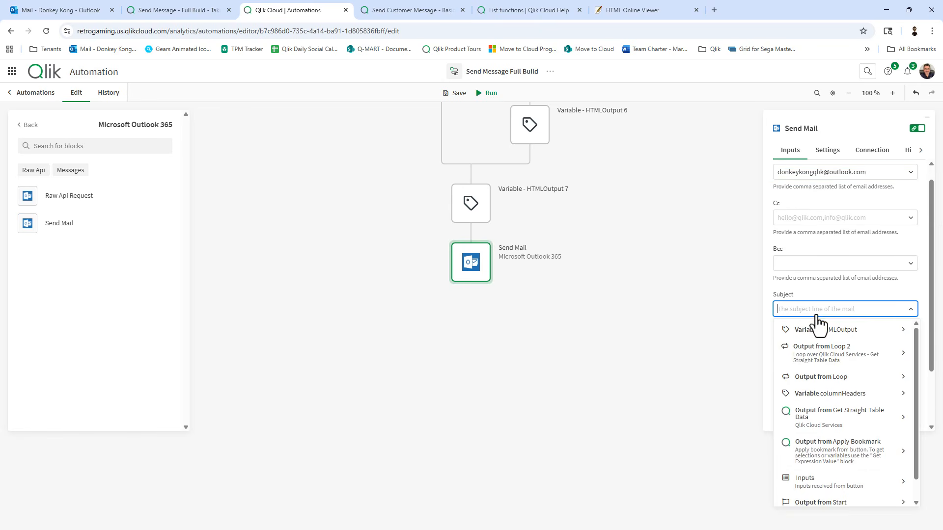
scroll(840, 393, down, 3)
click(840, 430)
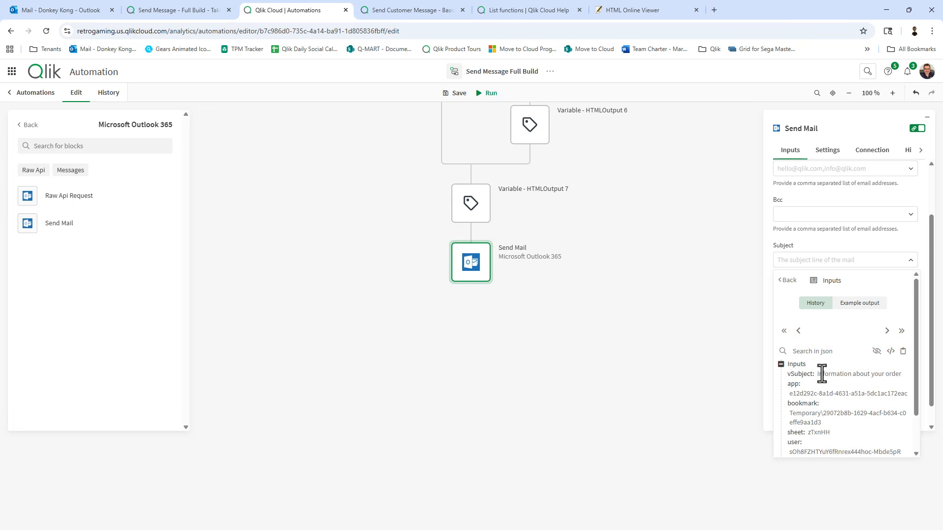
scroll(817, 367, down, 1)
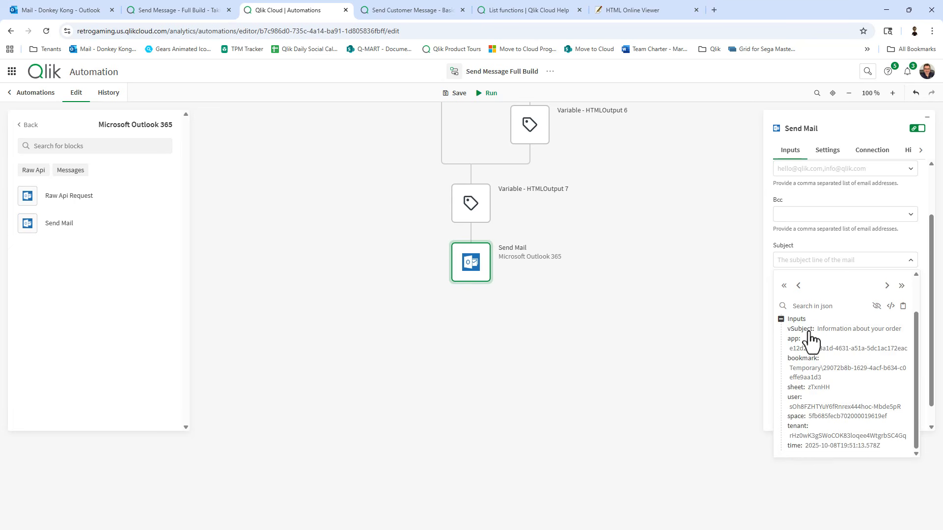
click(806, 338)
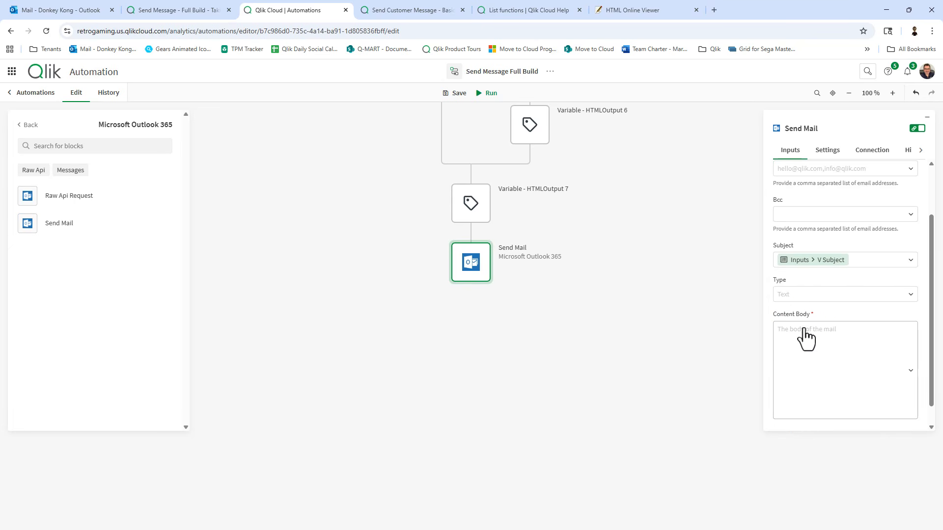
Set the mail type to HTML and map HTML Output into the content body.
click(786, 295)
click(796, 340)
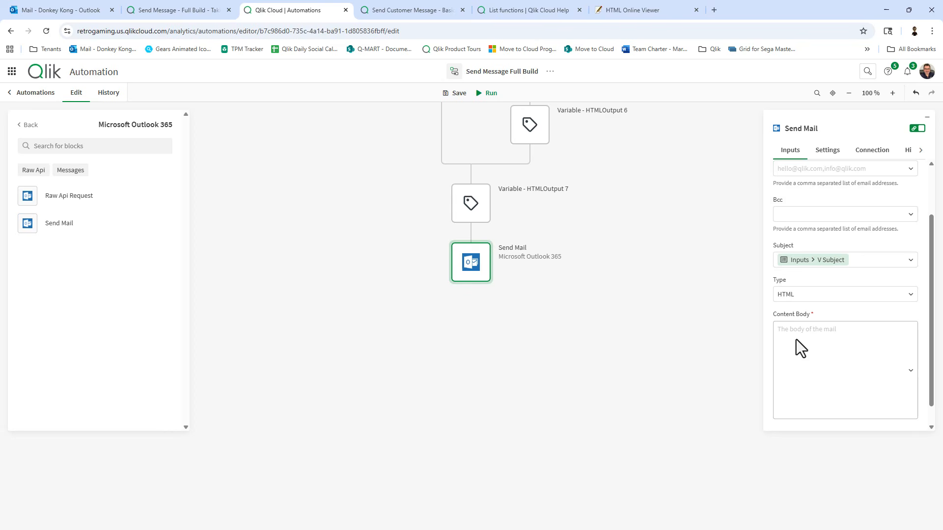
click(811, 369)
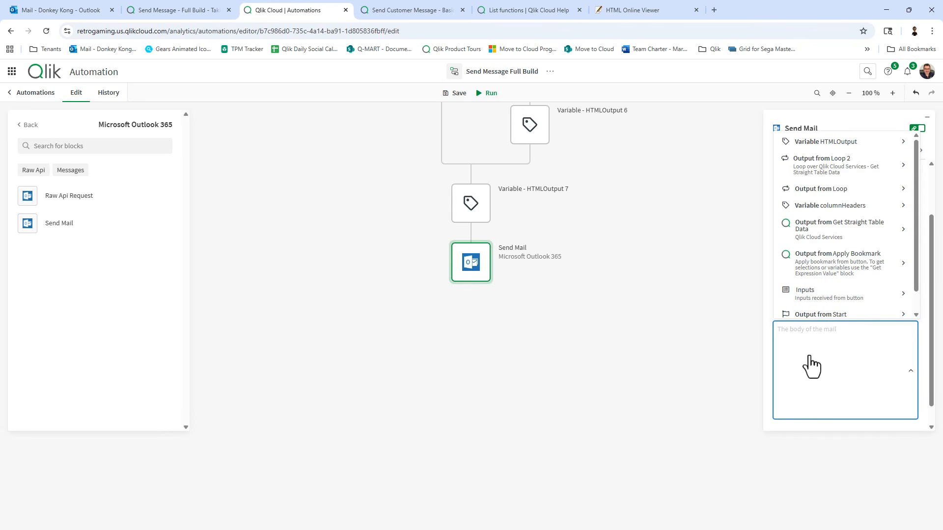
click(819, 142)
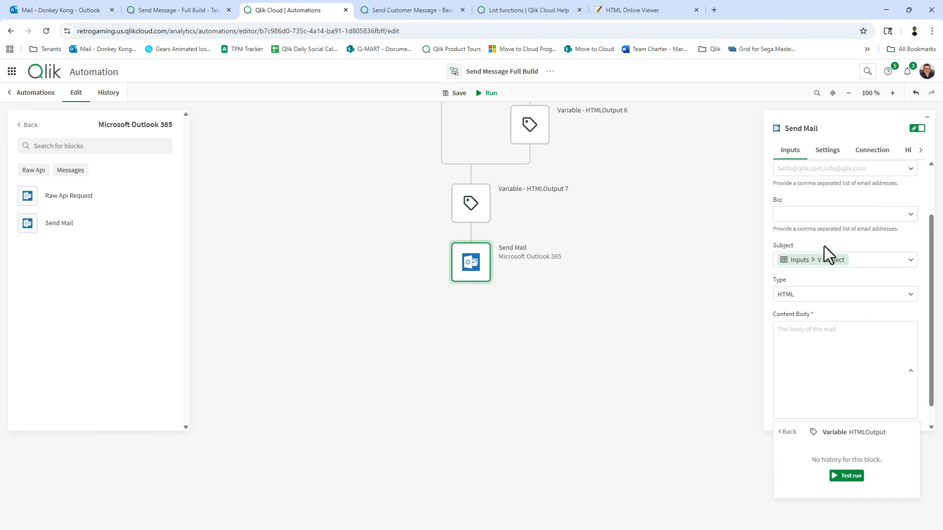
click(851, 432)
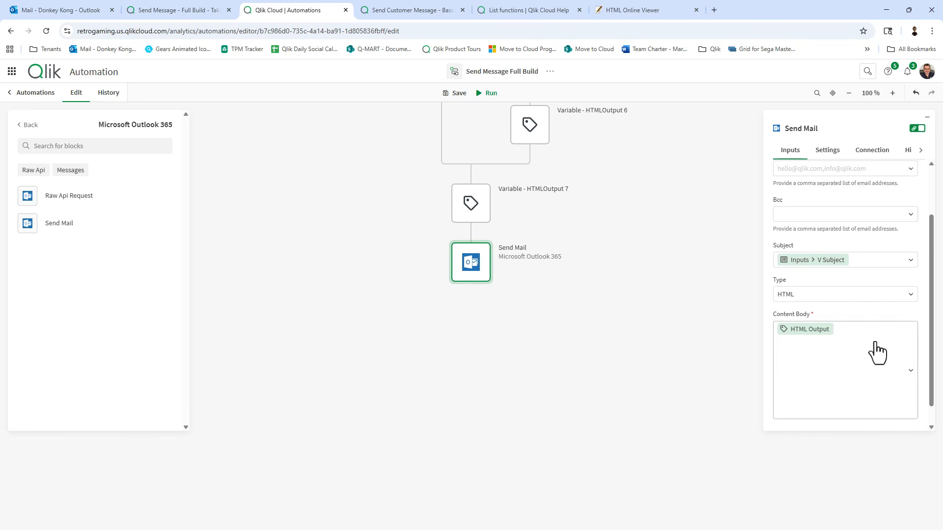
Put 'Here is your list of orders:' above HTML Output and save the automation.
click(862, 331)
click(861, 332)
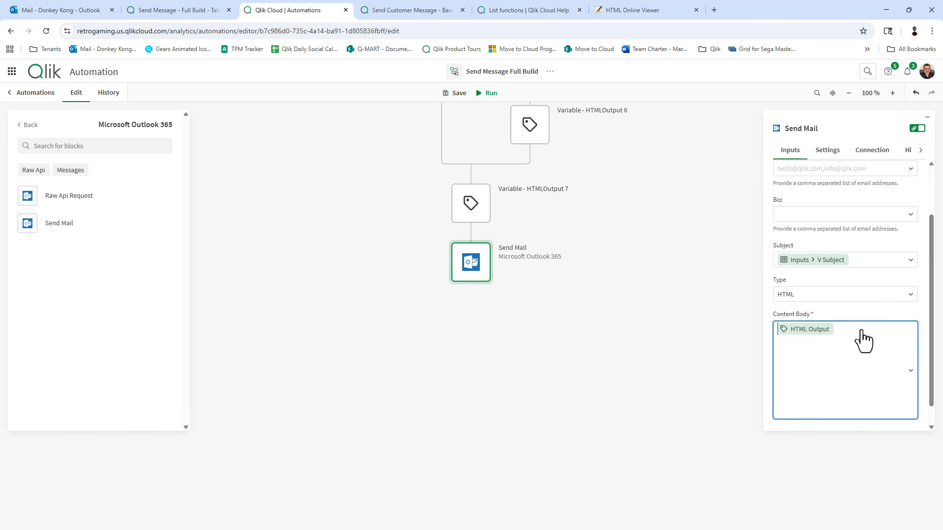
key(Return)
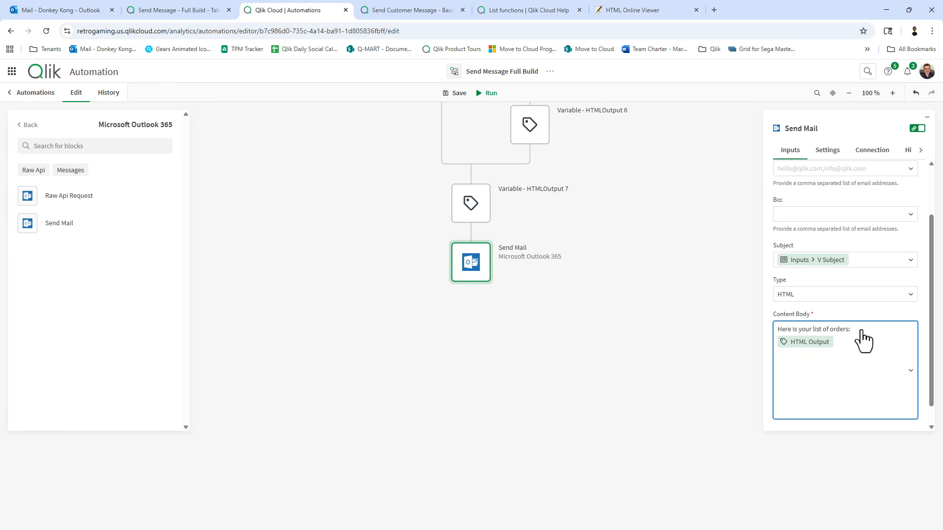
click(456, 97)
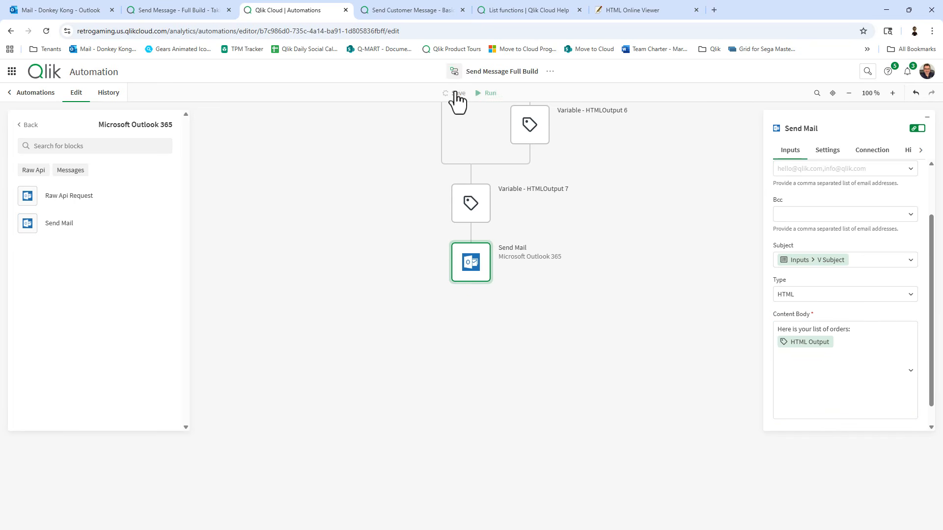
Press Send on the Send Message - Full Build sheet to email the five Pending orders.
click(170, 10)
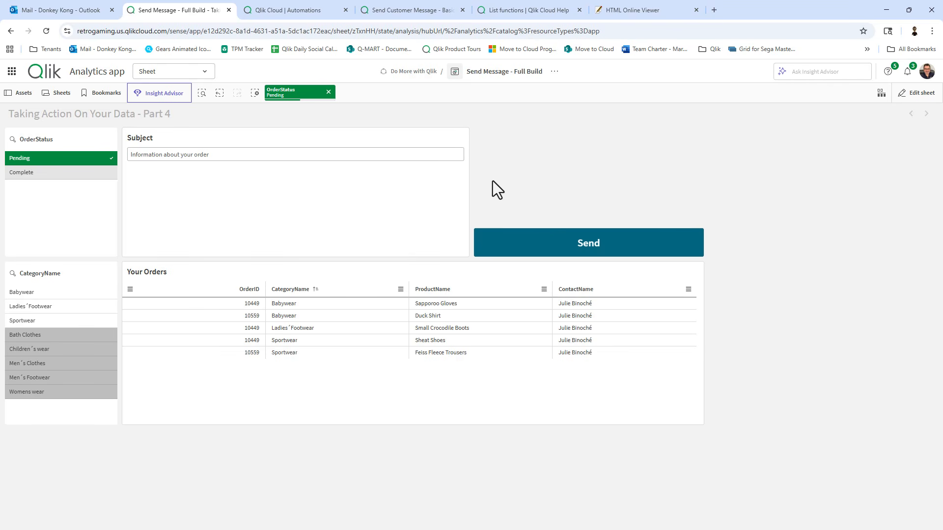
click(549, 244)
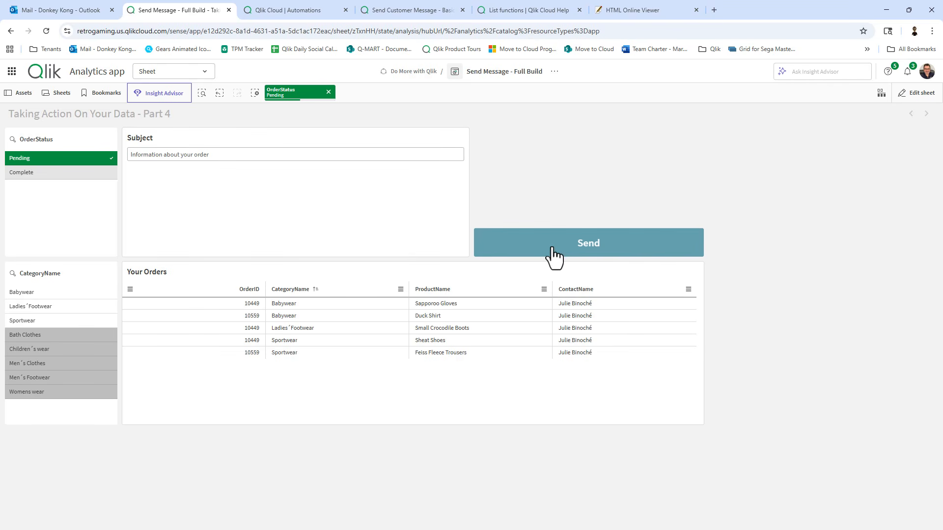
click(139, 154)
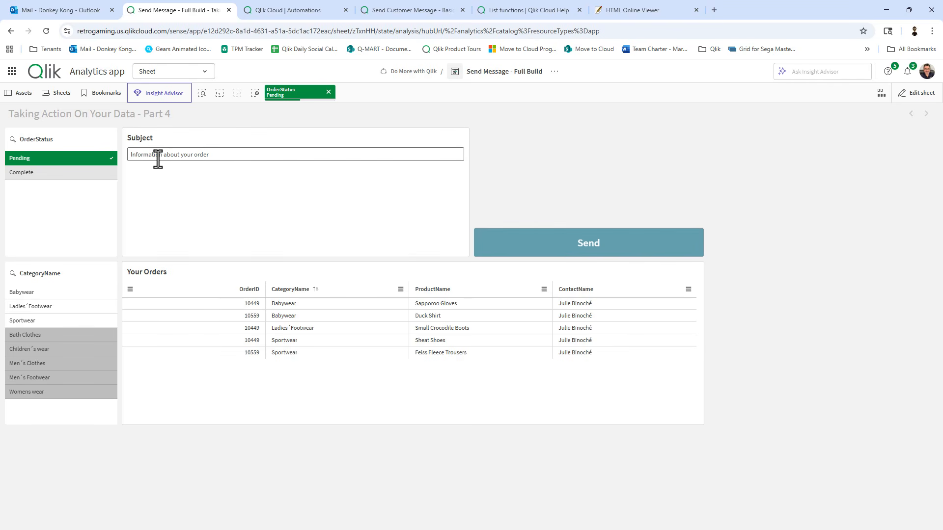
Refresh the Outlook inbox and open the 'Information about your order' email with its five-order table.
click(69, 7)
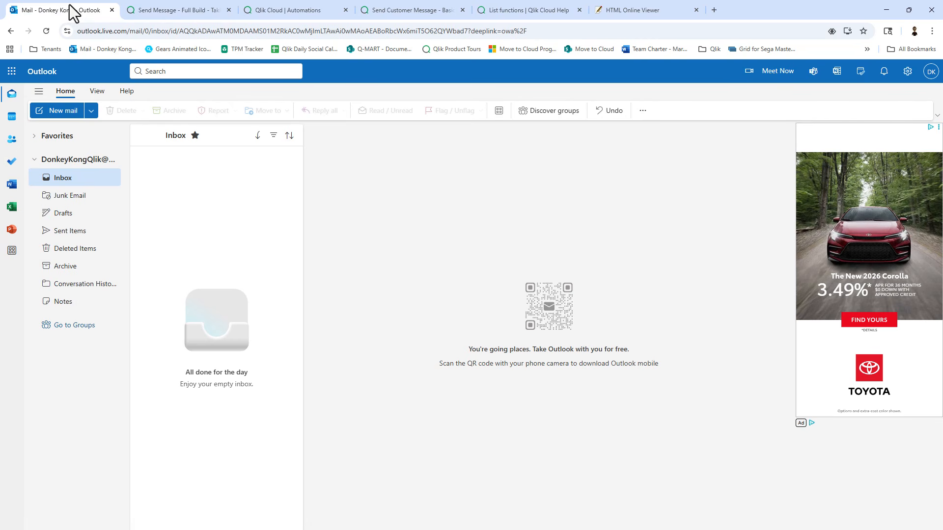
click(72, 180)
click(46, 31)
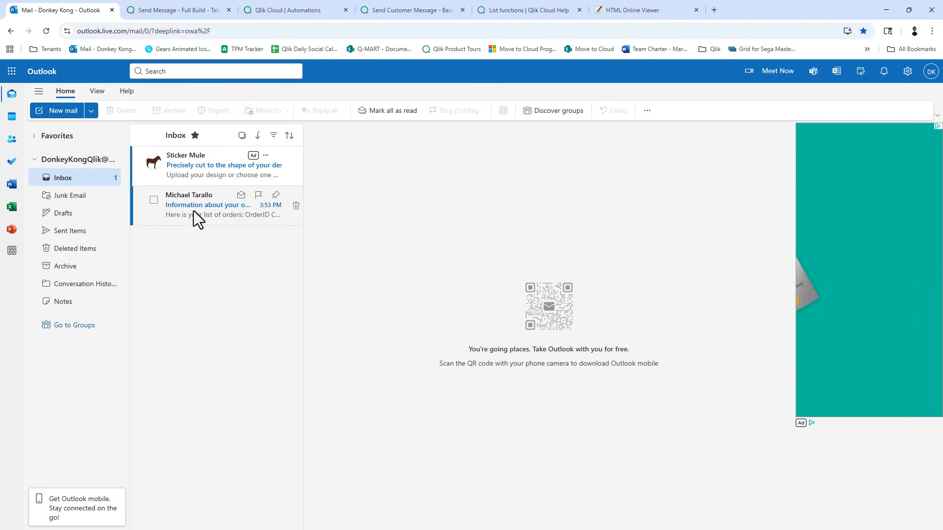
click(196, 212)
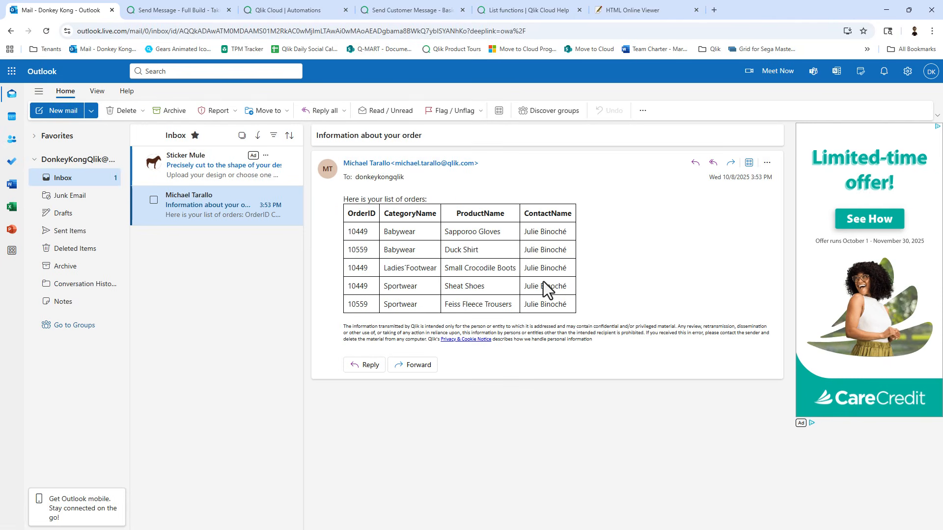
click(180, 15)
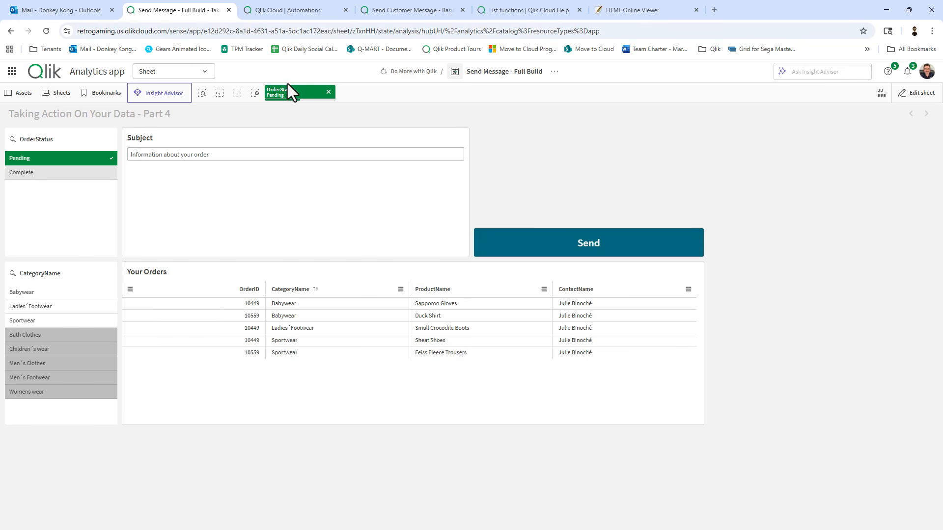
Replace the Pending filter with Complete Babywear orders 10263–10273.
click(328, 94)
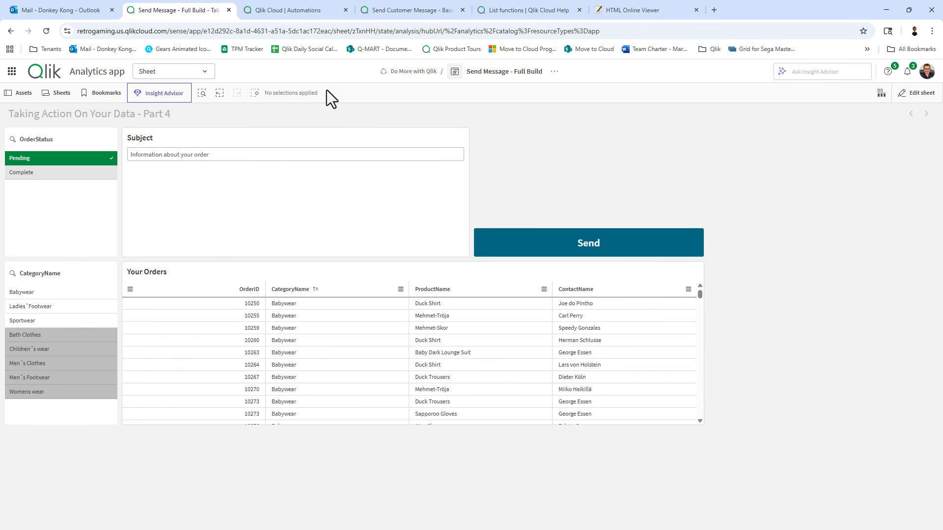
click(64, 160)
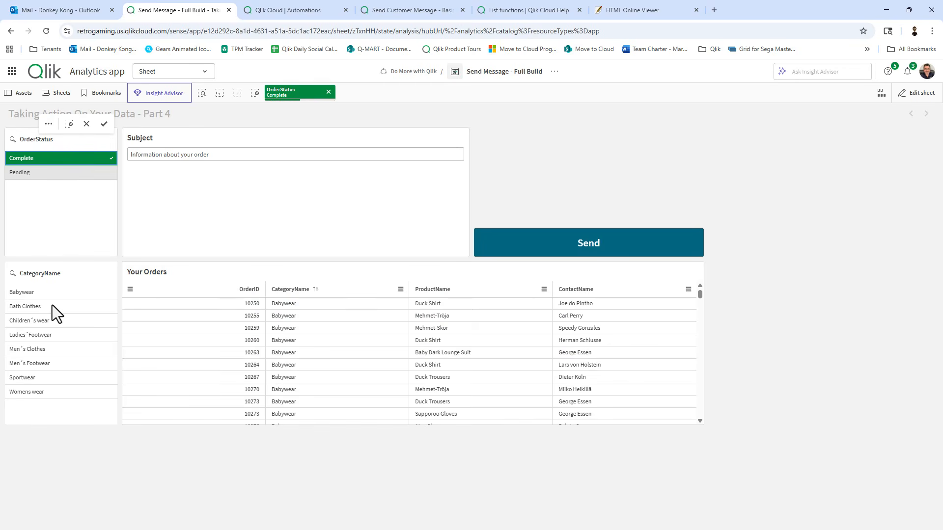
click(35, 295)
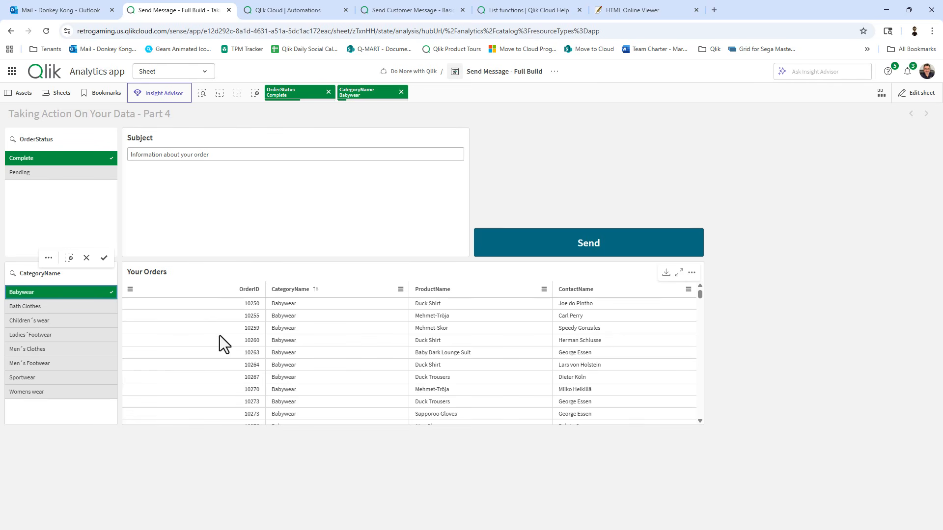
drag(214, 351, 222, 405)
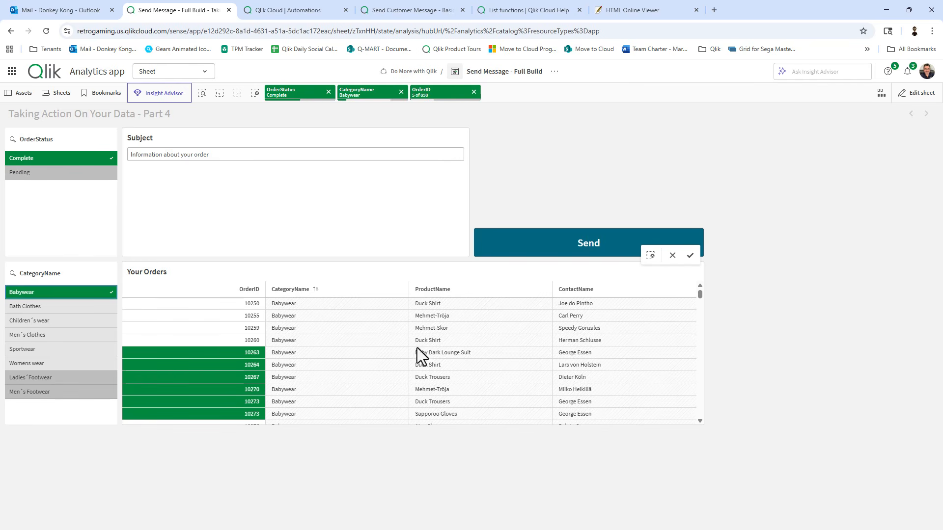
click(690, 255)
Change the subject to 'Hello - this is for you' and send the selected orders.
click(325, 155)
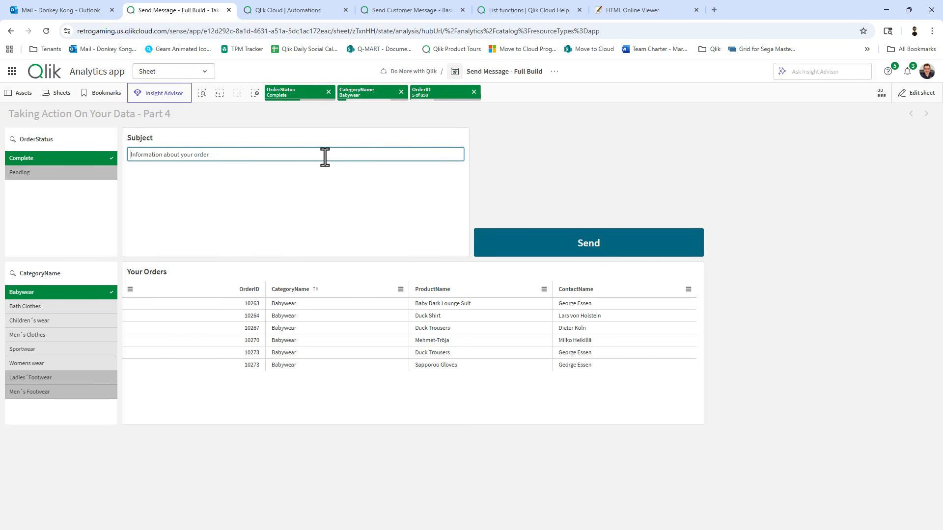
key(ctrl+a)
text(He)
click(604, 239)
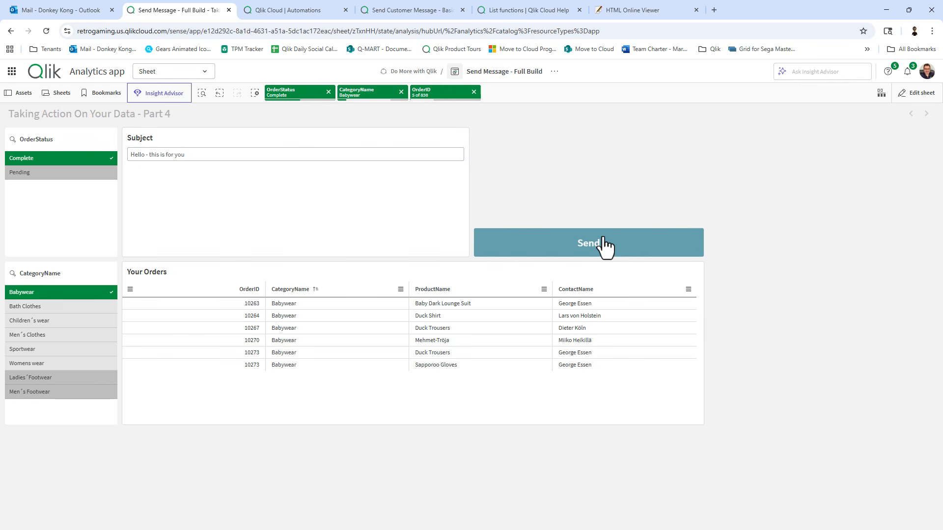
click(91, 10)
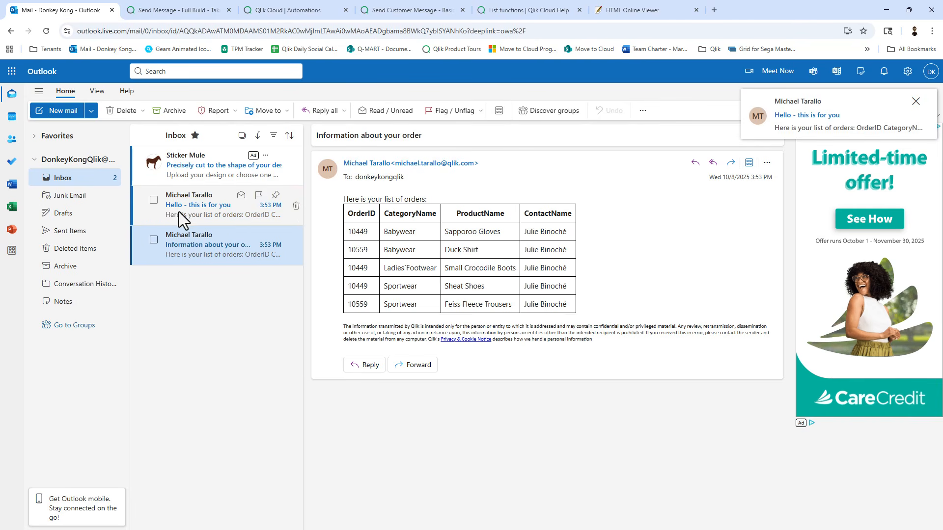
Open the 'Hello - this is for you' email listing six Babywear orders 10263–10273.
click(214, 209)
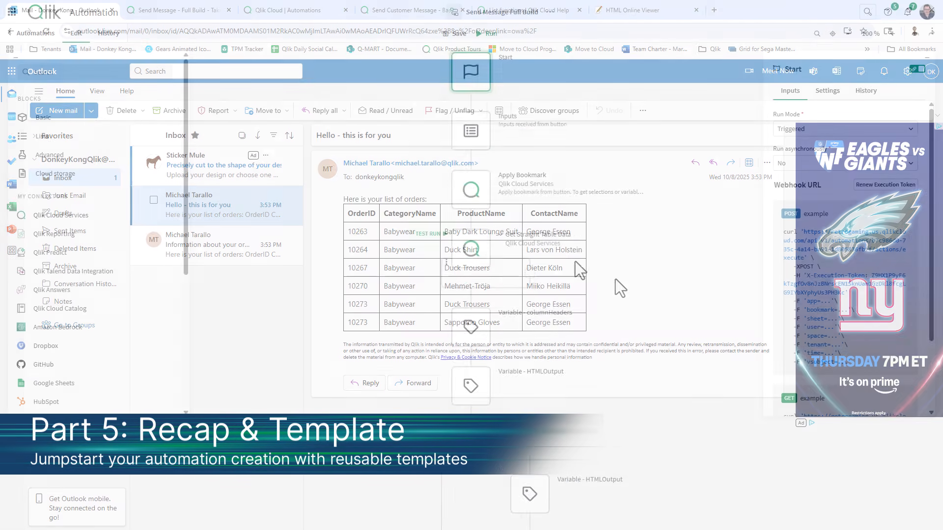
Save the current automation flow as a shared template.
scroll(600, 190, down, 13)
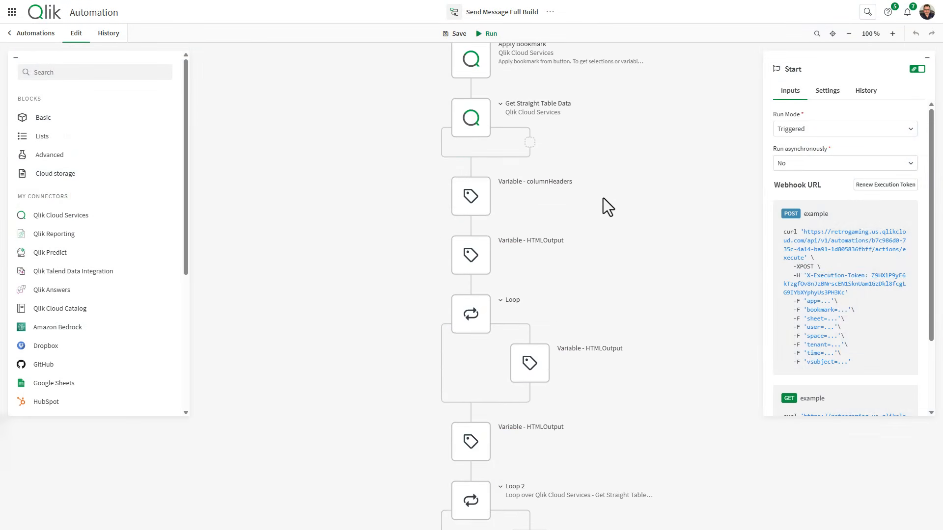
scroll(587, 243, up, 13)
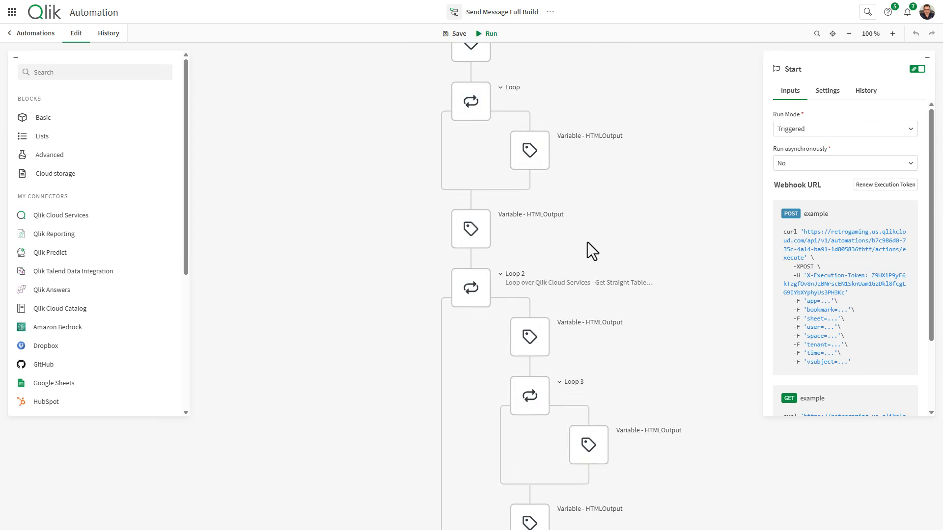
scroll(588, 243, up, 1)
right_click(358, 220)
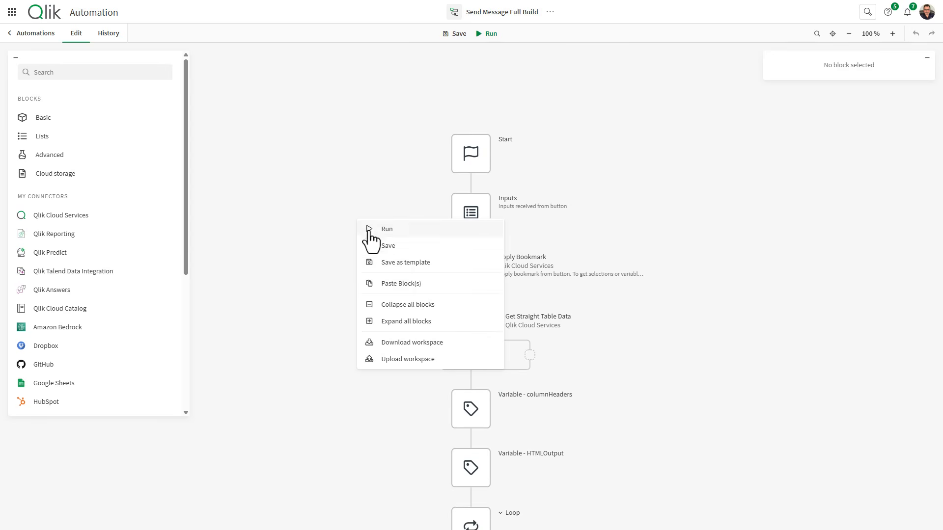
click(400, 264)
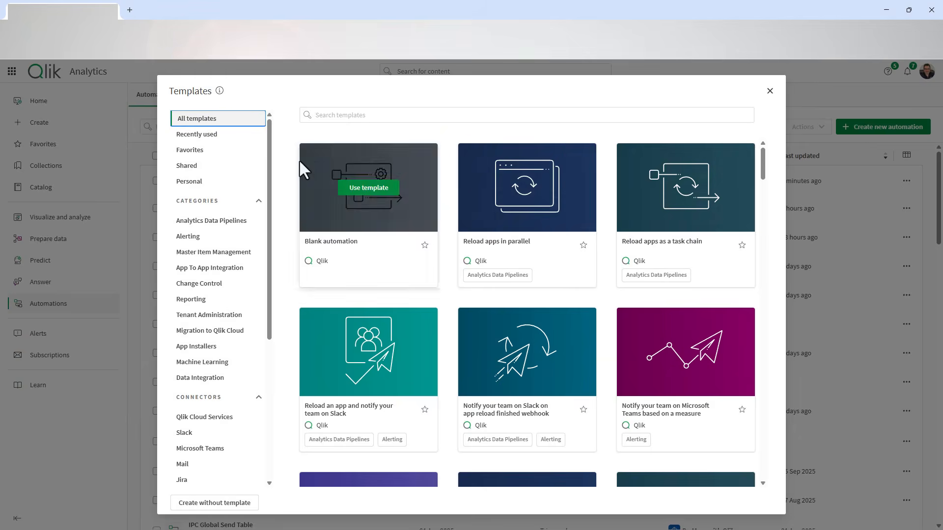
Create a new automation from the shared 'Send Message Full Build' template.
click(218, 171)
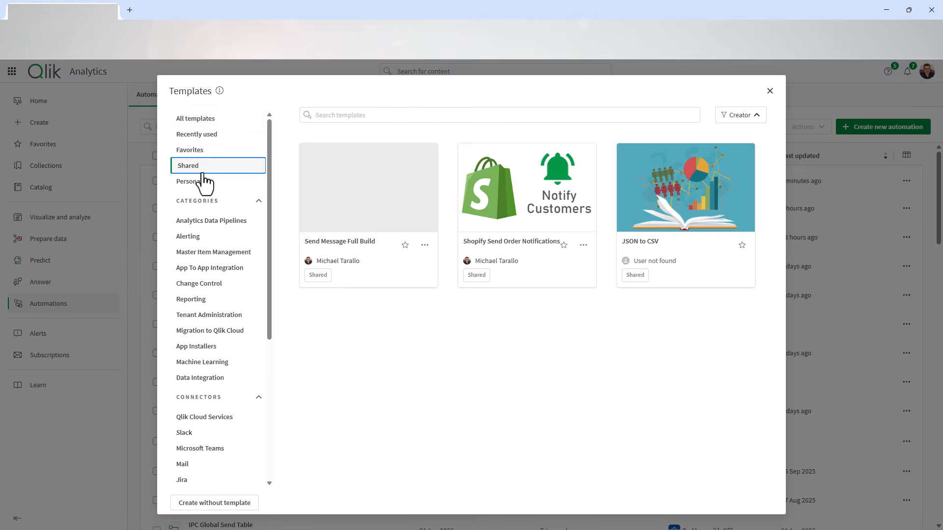
click(376, 177)
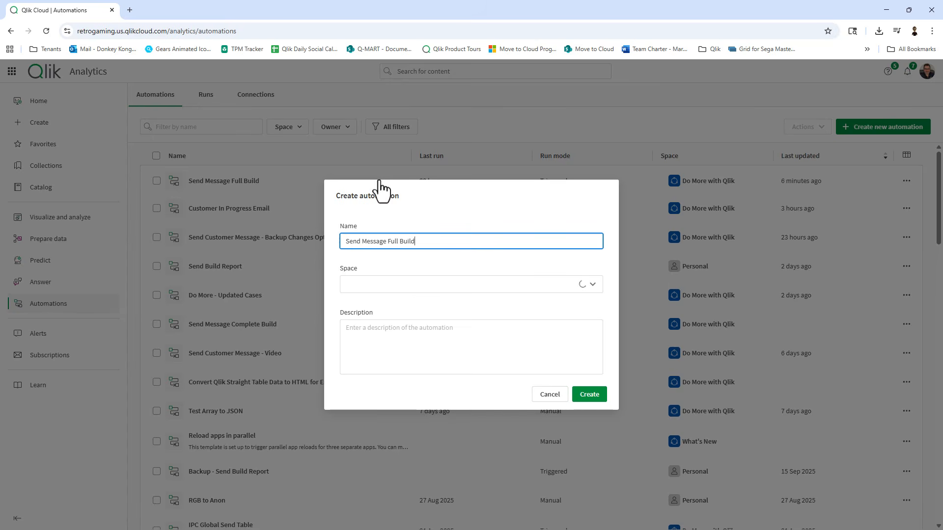
click(595, 397)
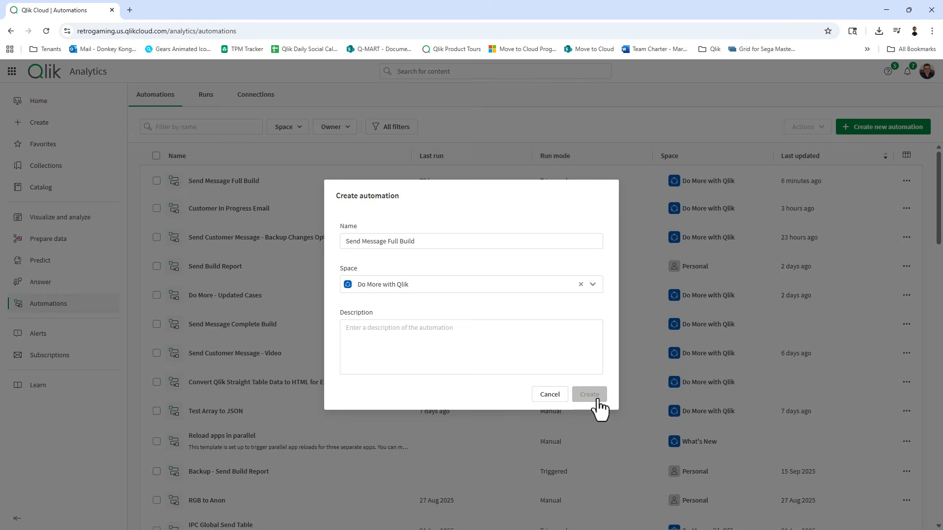